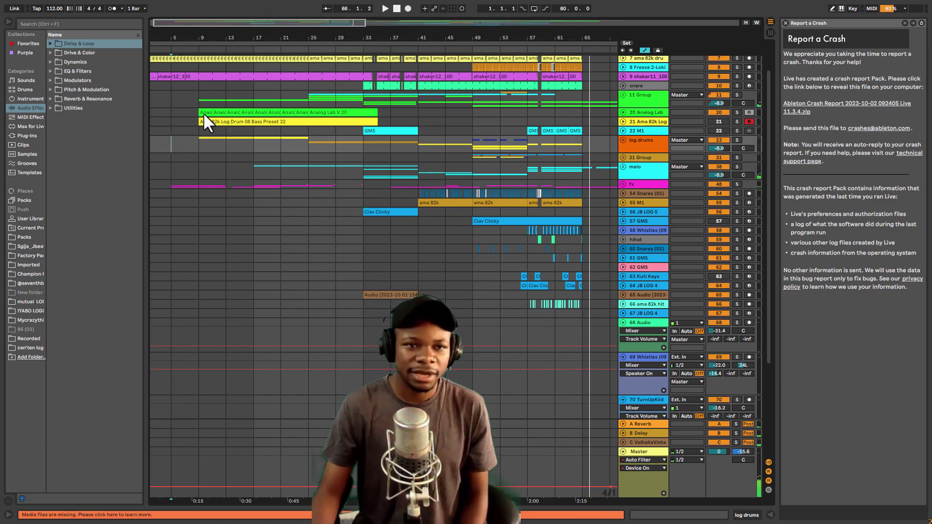
Step: Add an arrangement locator at bar 9, where the log drum clips begin, and name it "log drum 1"
left_click(173, 38)
key("plus")
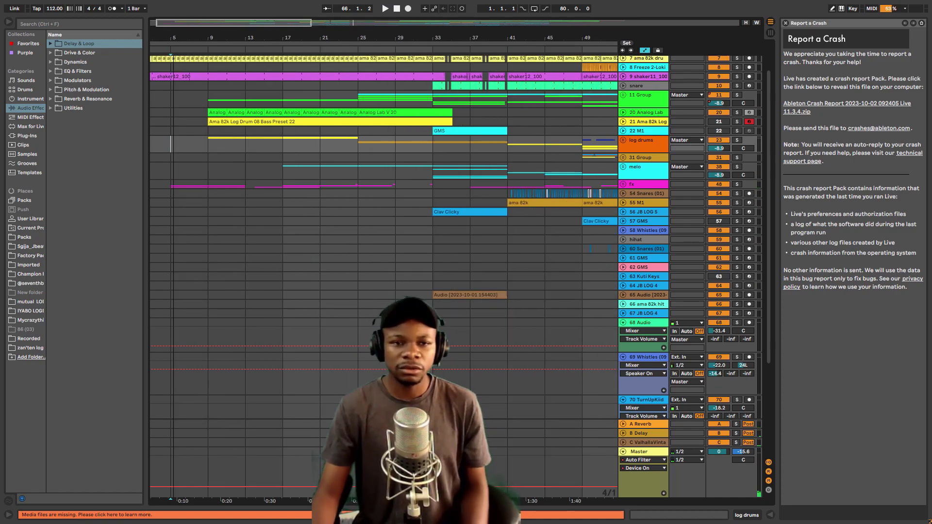
right_click(209, 52)
left_click(231, 77)
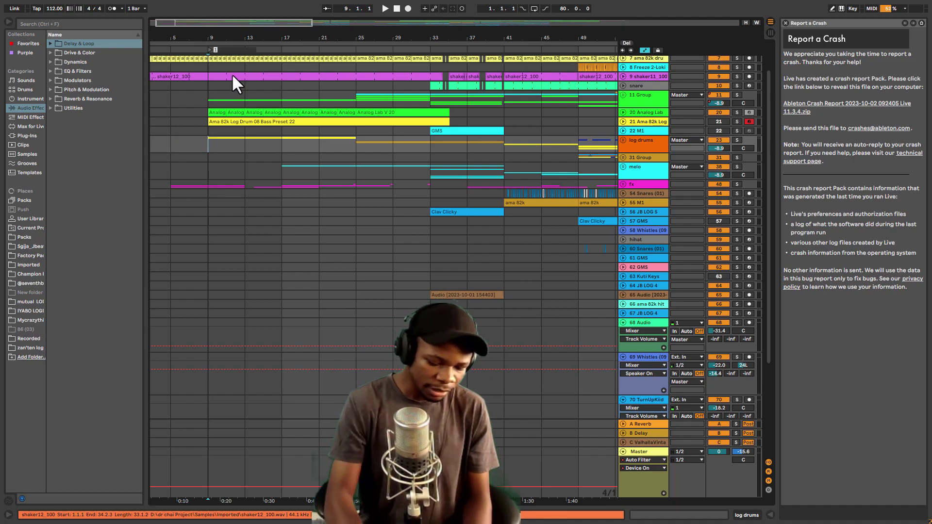
type("log")
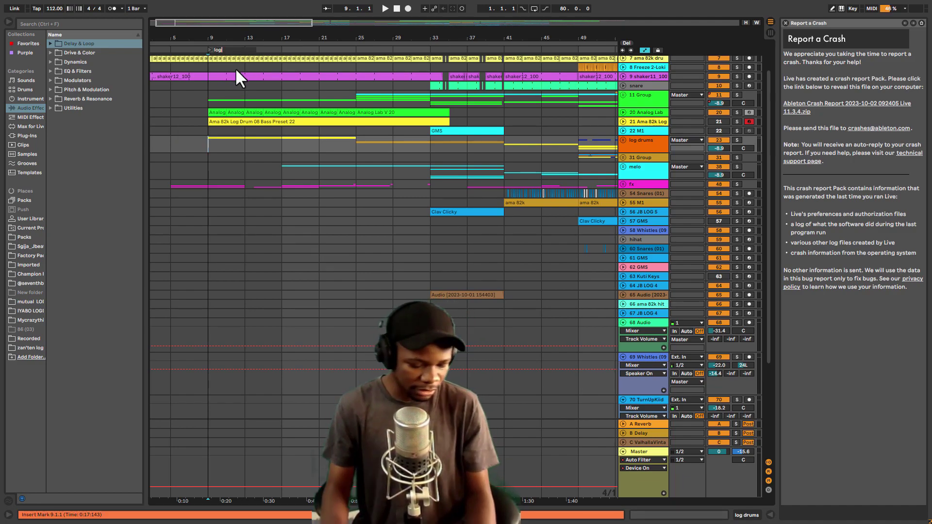
type(" dru")
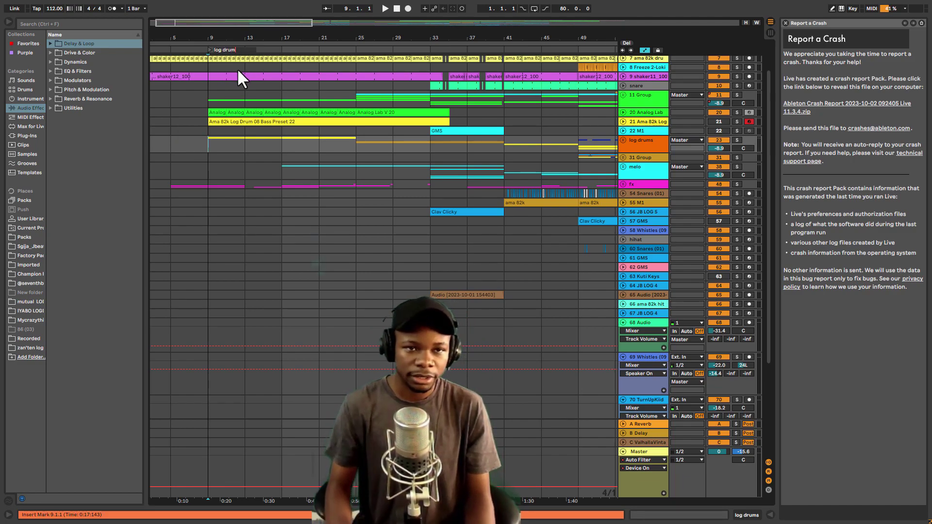
type("m 1")
key("Return")
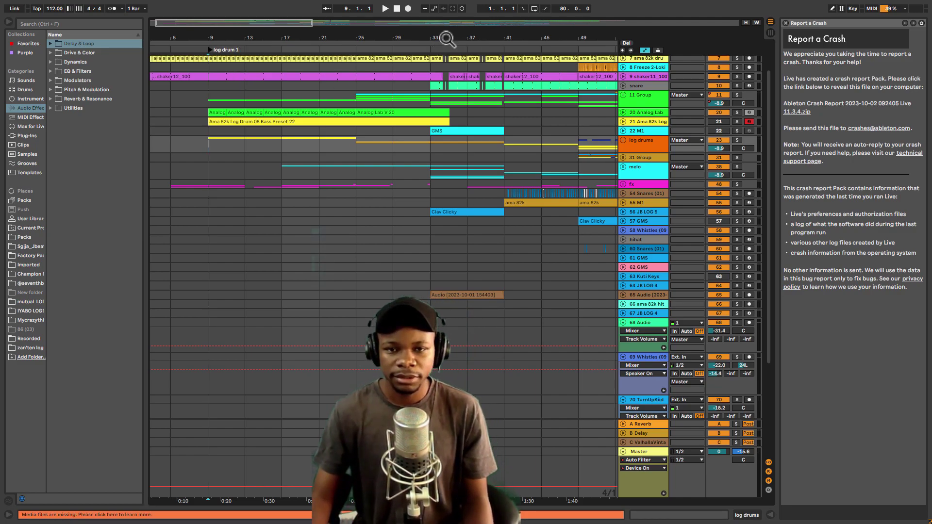
Step: Add a locator named "log drum 2" and align it with the start of bar 41
left_click_drag(443, 37, 443, 27)
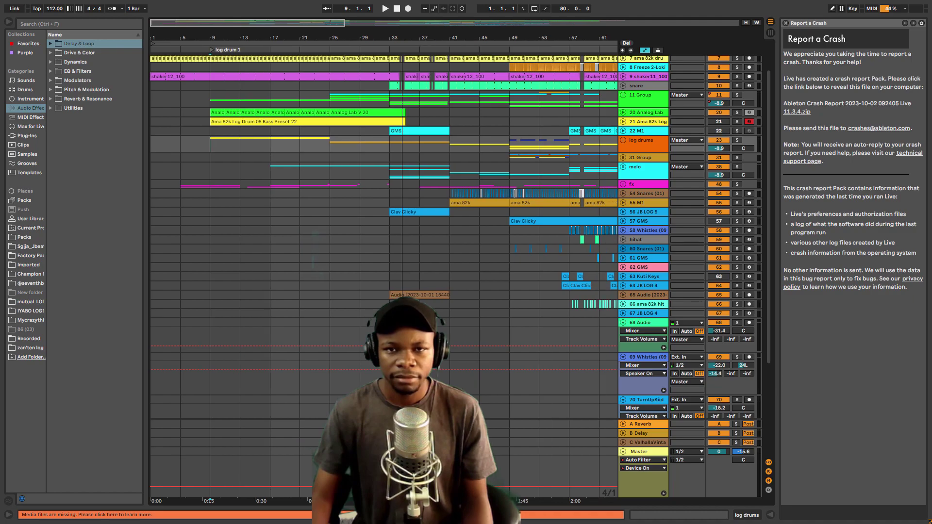
right_click(452, 51)
left_click(473, 73)
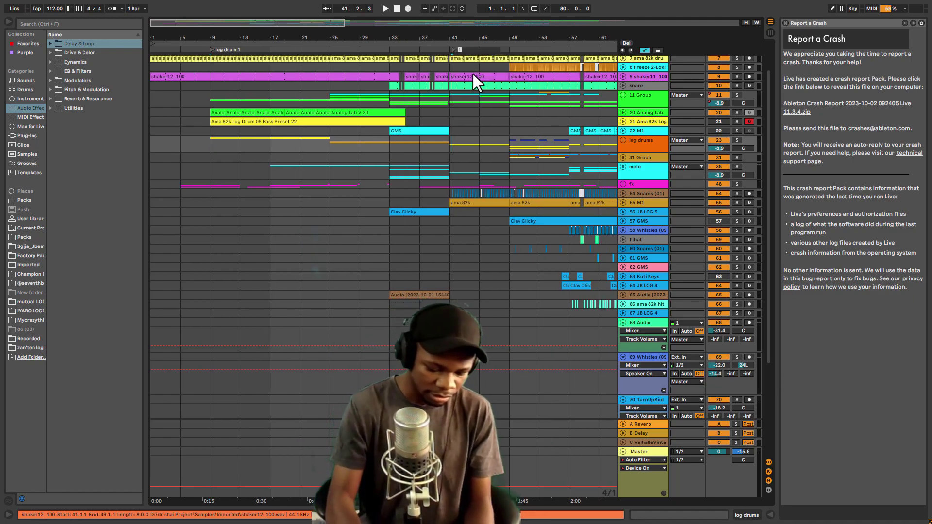
type("log drum 2")
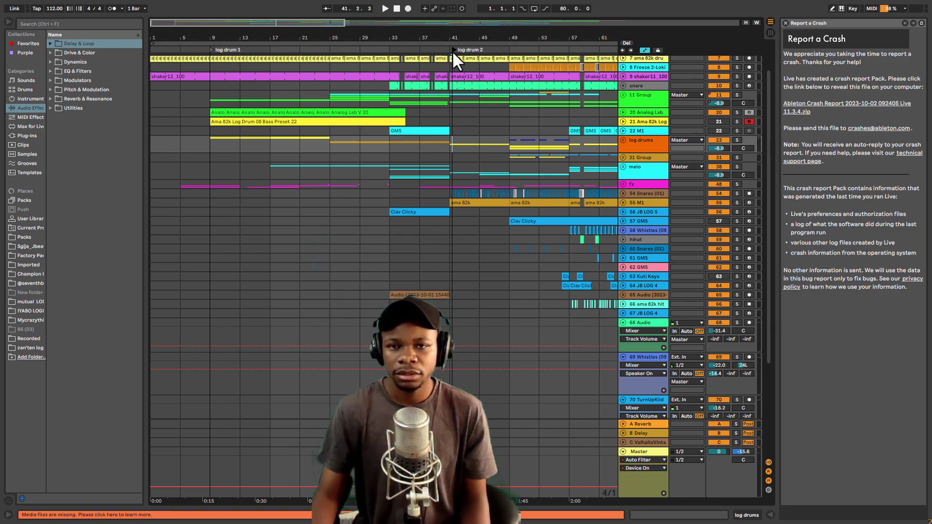
left_click_drag(453, 48, 448, 50)
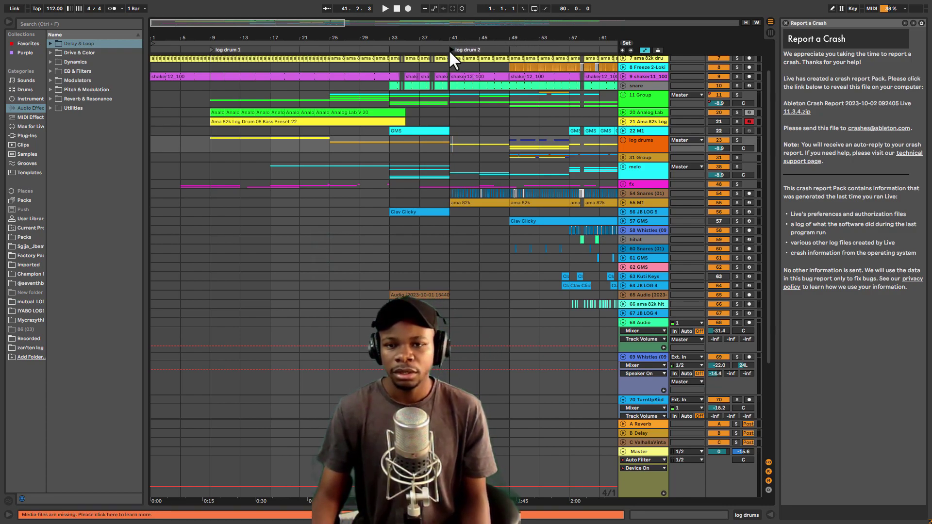
Step: Add a third locator named "log drum 3" at bar 49
right_click(510, 49)
left_click(535, 77)
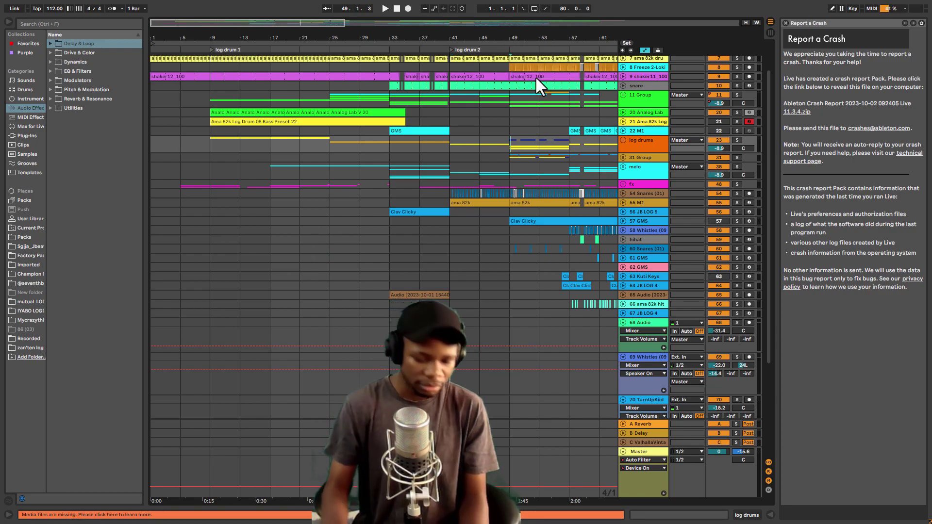
type("lo")
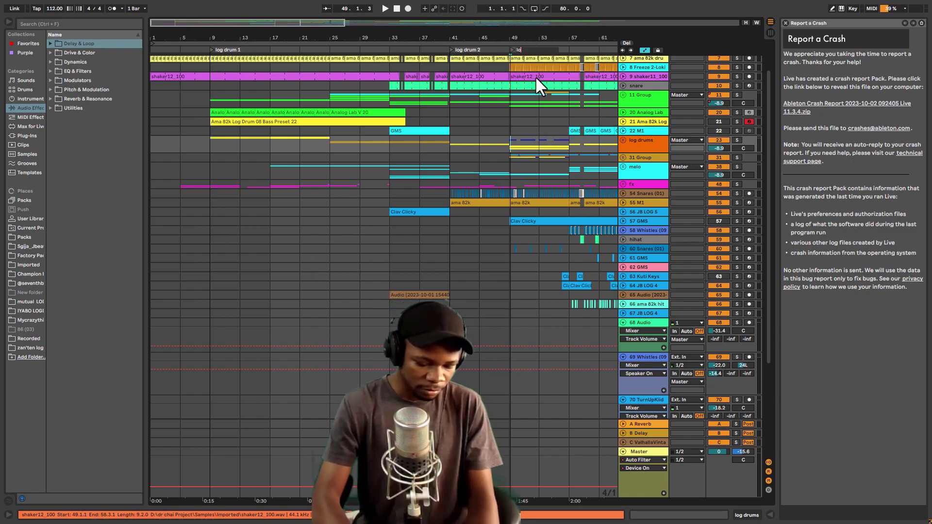
type("g dru")
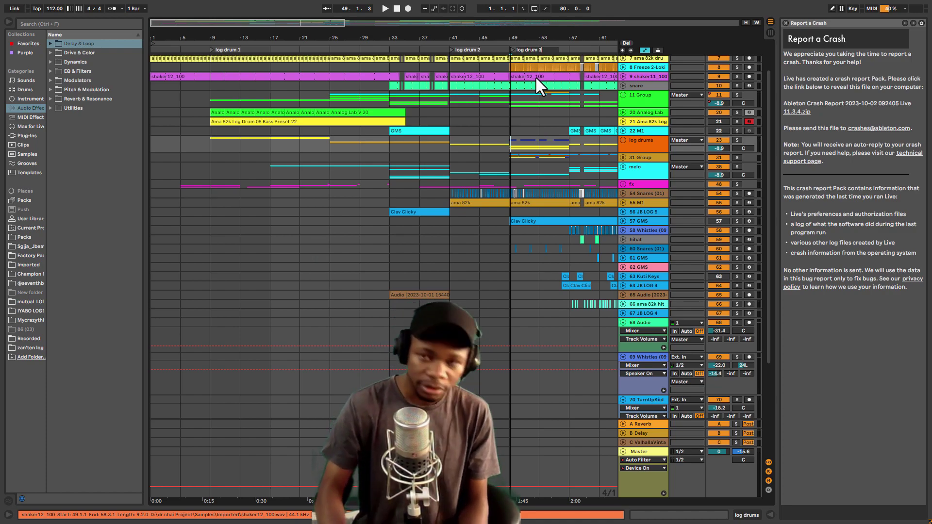
type("m 3")
key("Return")
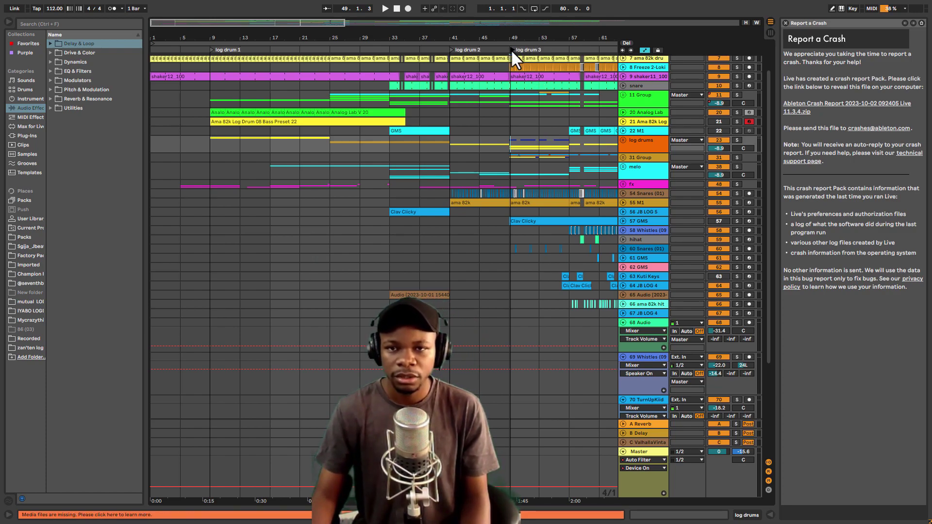
Step: Unfold the log drums group and the nested 24 Group to show their individual log drum tracks
key("minus")
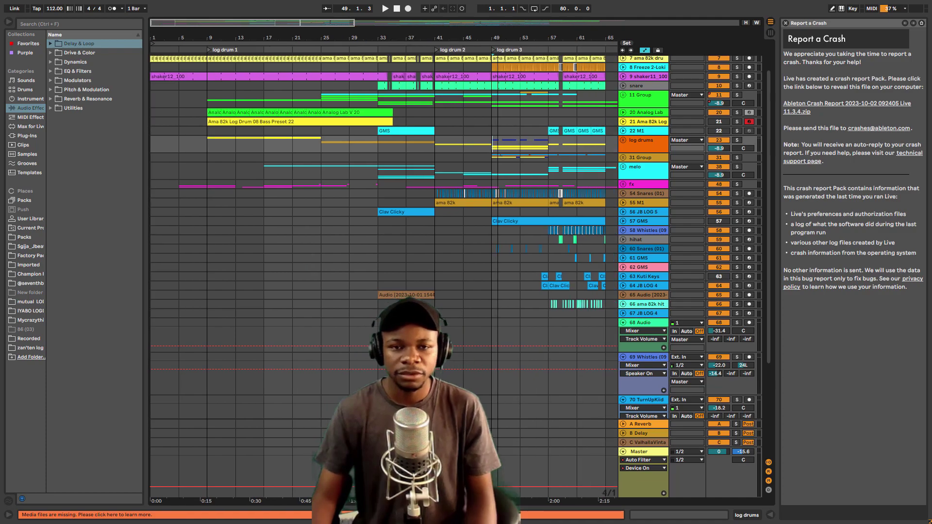
left_click(202, 145)
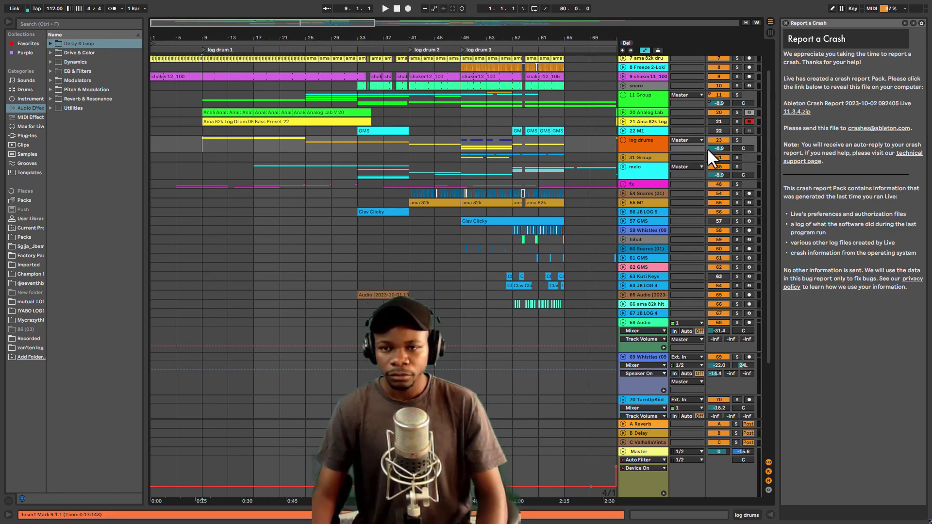
left_click(624, 141)
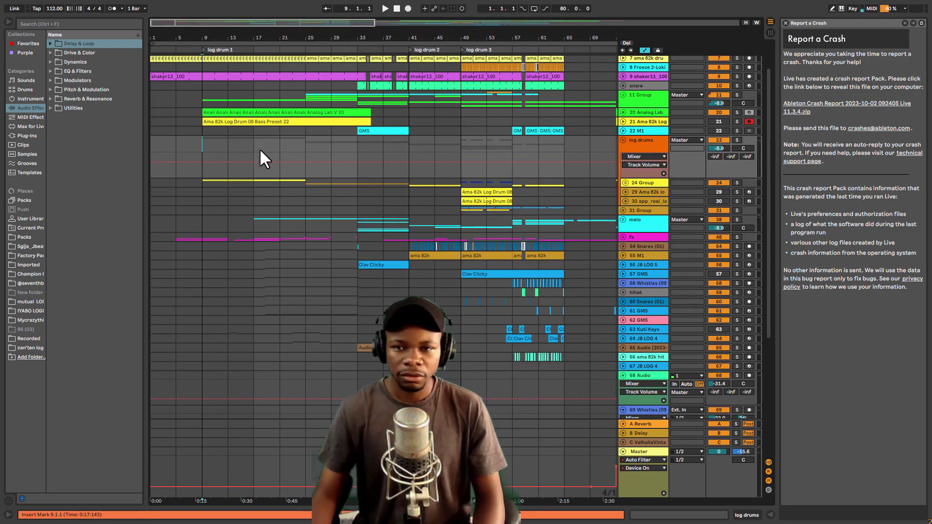
scroll(526, 144, "down", 2)
scroll(526, 145, "down", 1)
left_click(626, 135)
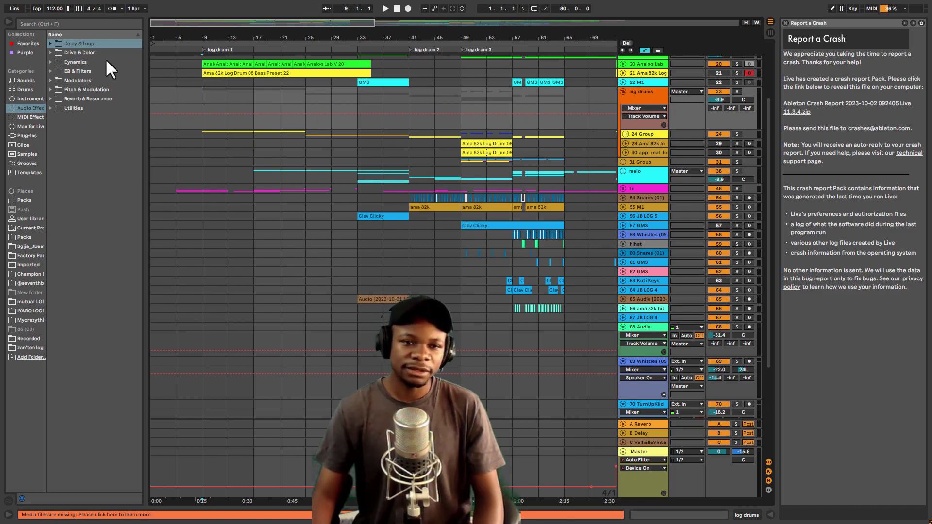
Step: Select the first clip of track 25 at bar 9, solo 24 Group and play back the log drum pattern
left_click_drag(195, 22, 193, 29)
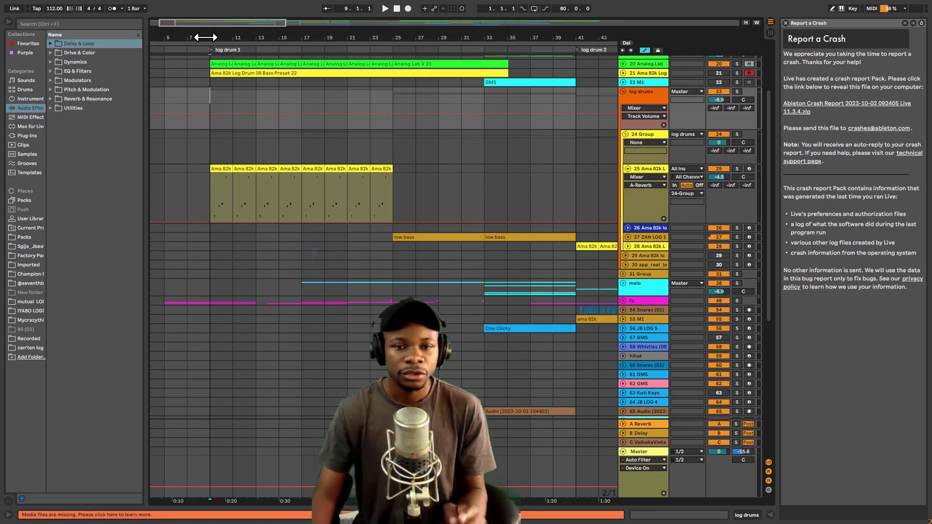
left_click_drag(207, 40, 206, 58)
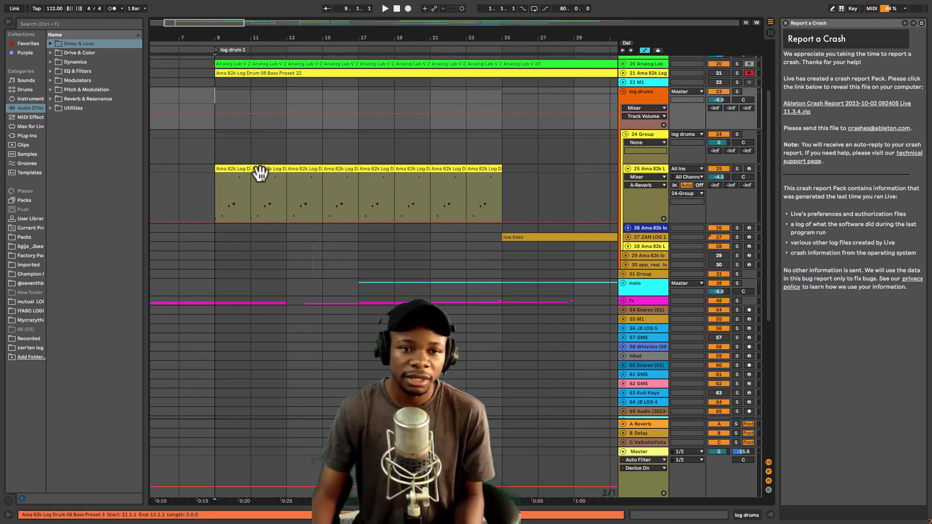
left_click_drag(238, 34, 251, 47)
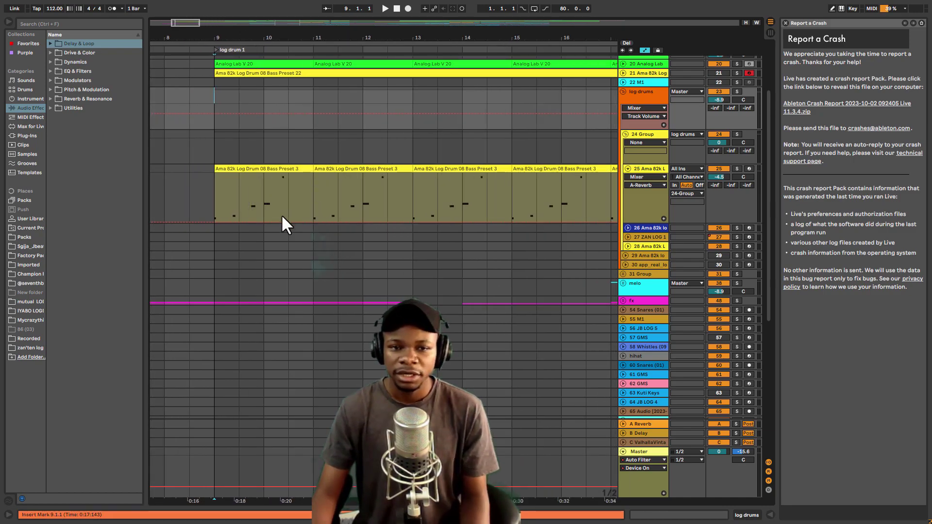
left_click(264, 168)
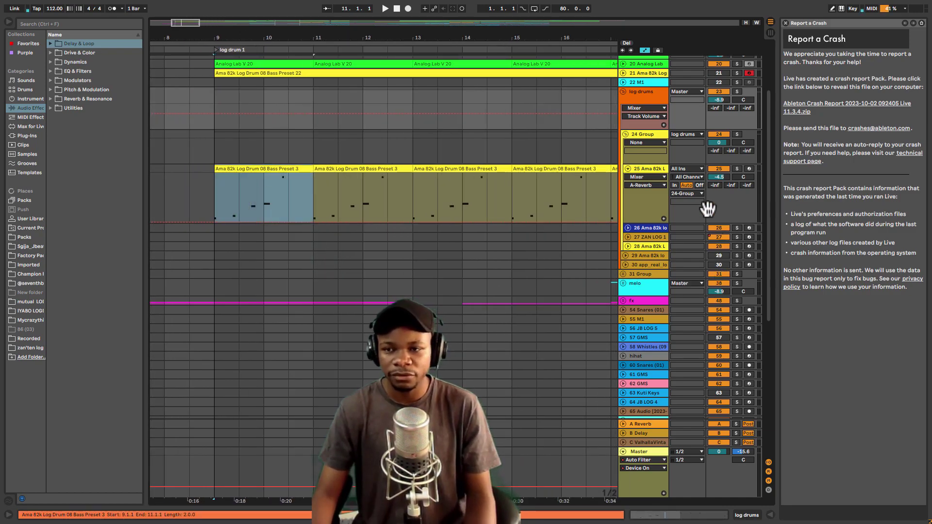
left_click(734, 169)
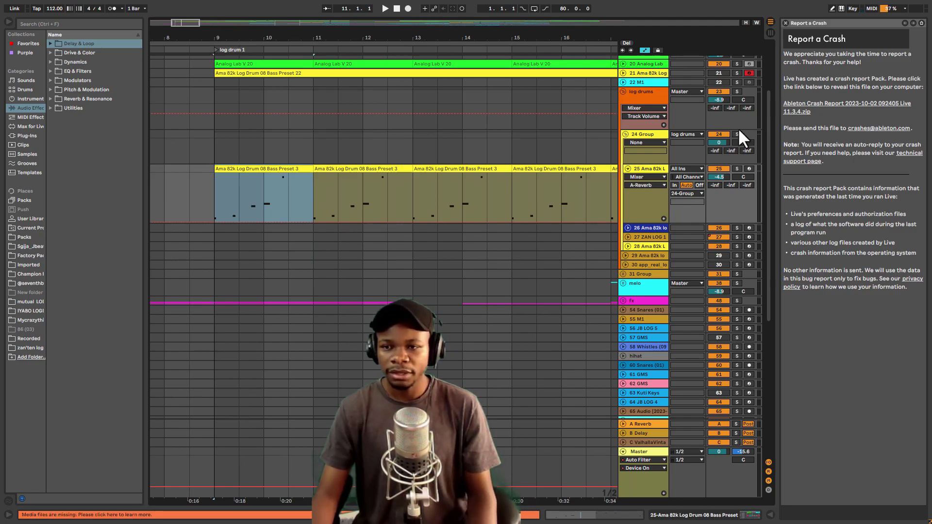
left_click(737, 134)
key("space")
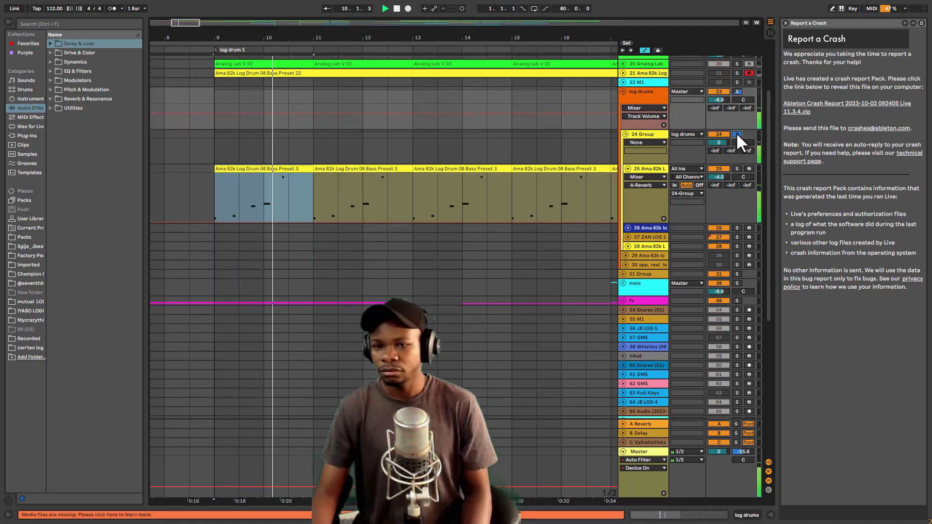
key("space")
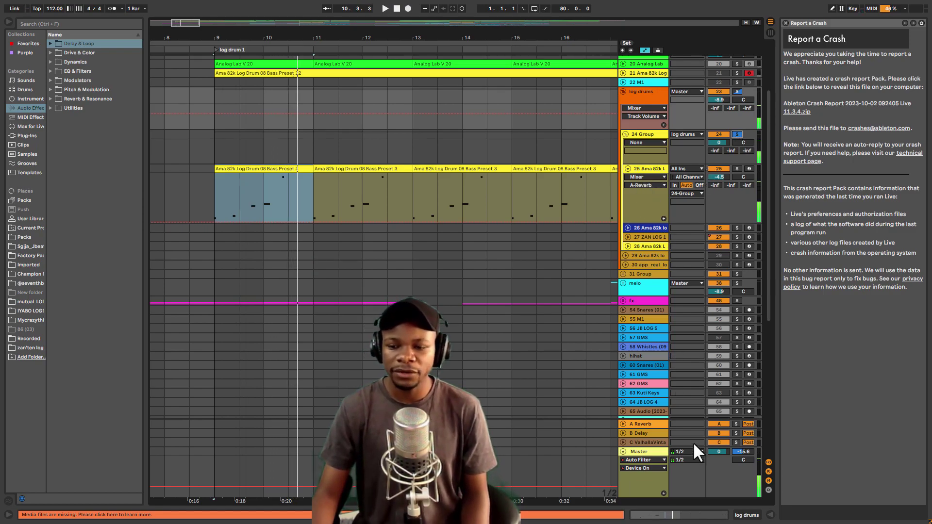
Step: Show the device rack of track 25 and audition its ama 82k 08_1 macro variation
key("Down")
key("Down")
key("shift+Tab")
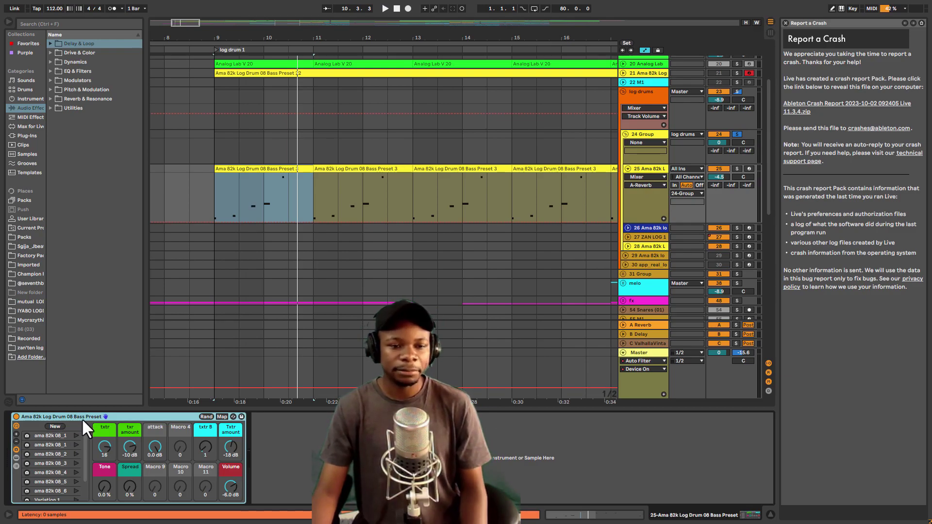
left_click_drag(86, 449, 100, 396)
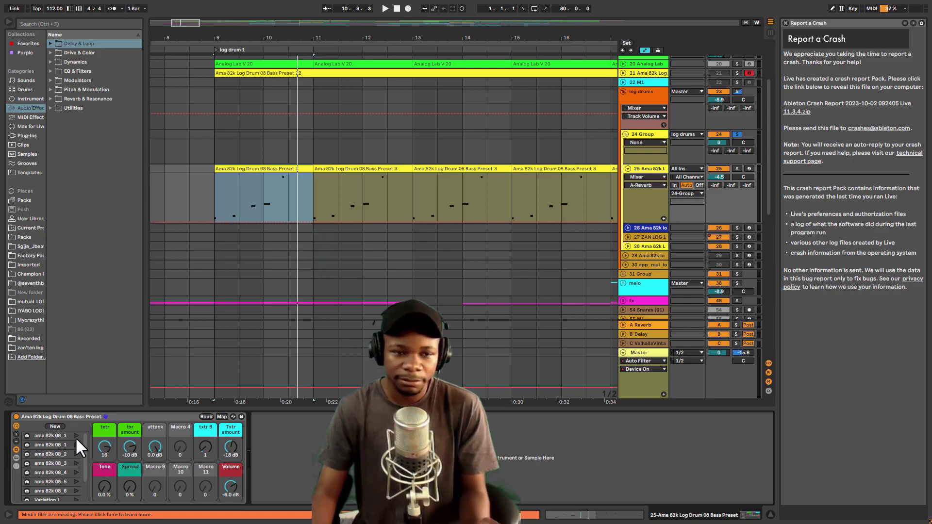
key("space")
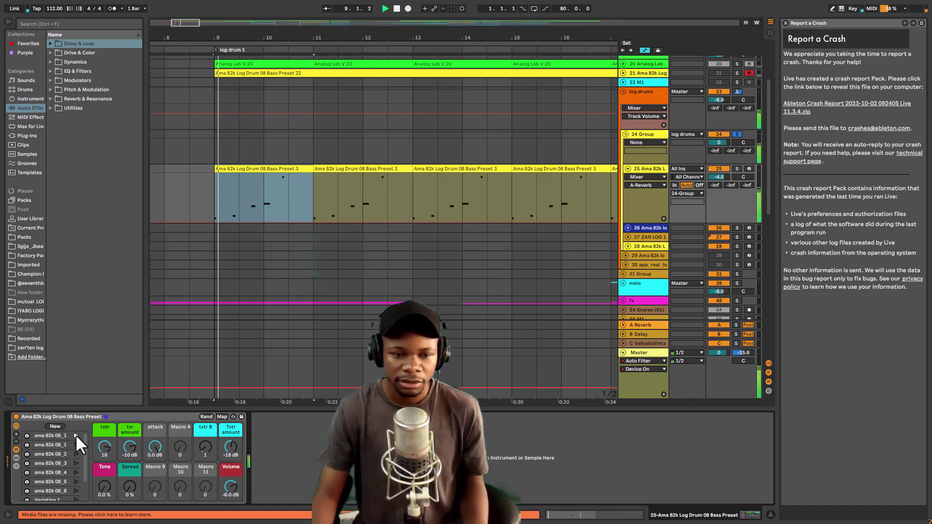
key("space")
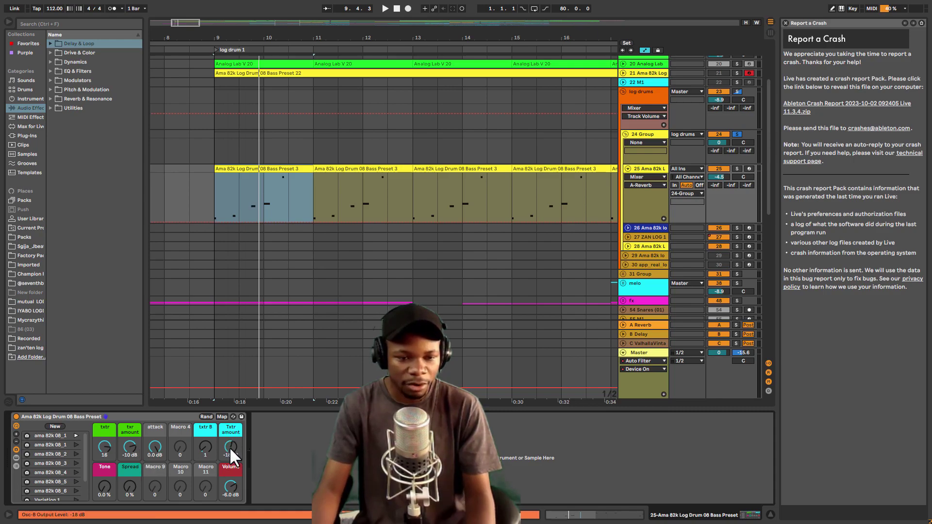
Step: Set the green txr amount macro to -67 dB and the cyan Txtr amount to -inf dB, and audition the sound
left_click_drag(129, 445, 128, 455)
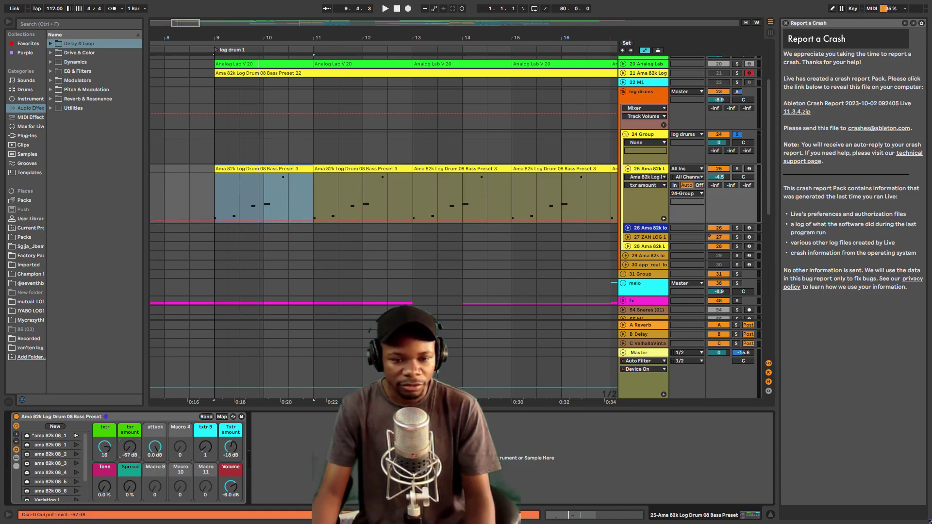
mouse_move(229, 439)
left_mouse_down()
mouse_move(229, 451)
mouse_move(229, 437)
left_mouse_up()
key("space")
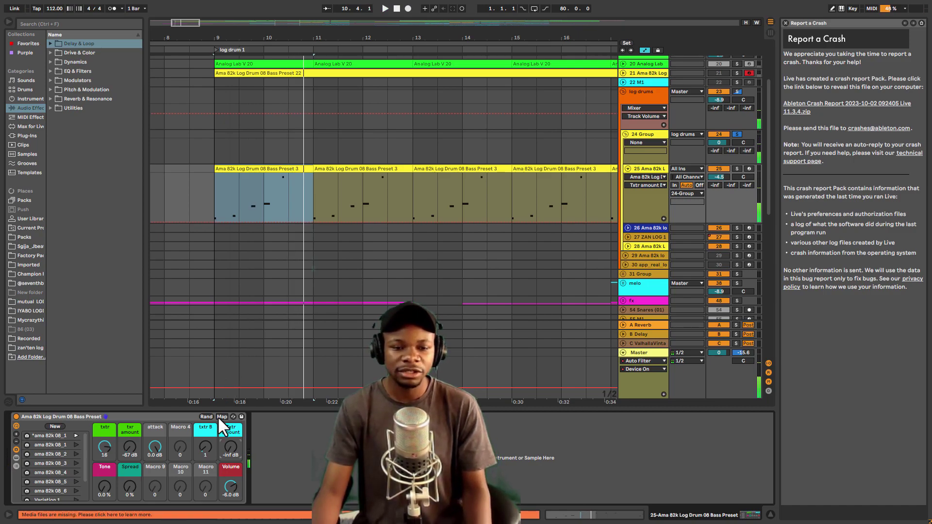
Step: Raise the cyan Txtr amount macro to -9.1 dB and the green txr amount to 0.0 dB during playback
mouse_move(226, 447)
left_mouse_down()
mouse_move(226, 435)
mouse_move(224, 447)
left_mouse_up()
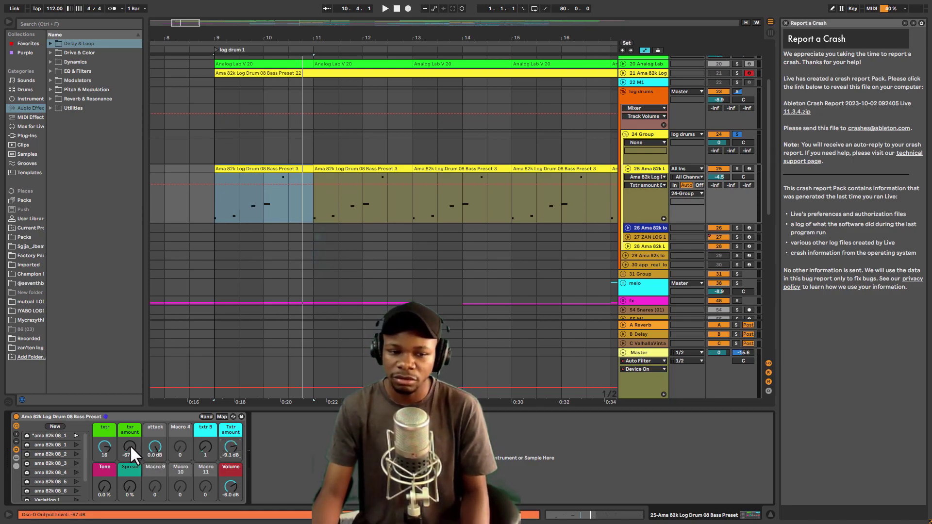
key("space")
left_click_drag(129, 445, 130, 396)
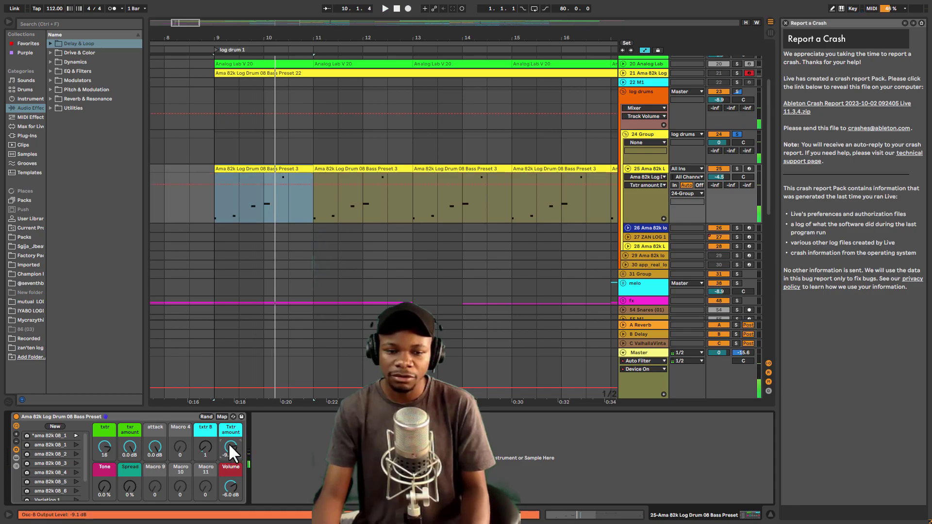
Step: Lower the cyan Txtr amount macro to -inf dB and audition the log drum while varying the green txr amount
left_click_drag(228, 443, 228, 481)
key("space")
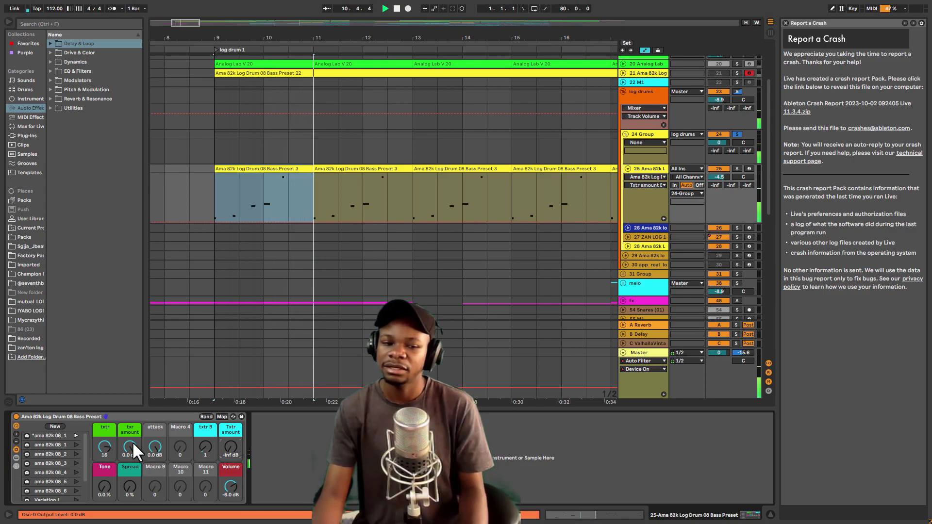
mouse_move(132, 441)
left_mouse_down()
mouse_move(133, 474)
mouse_move(132, 442)
left_mouse_up()
key("space")
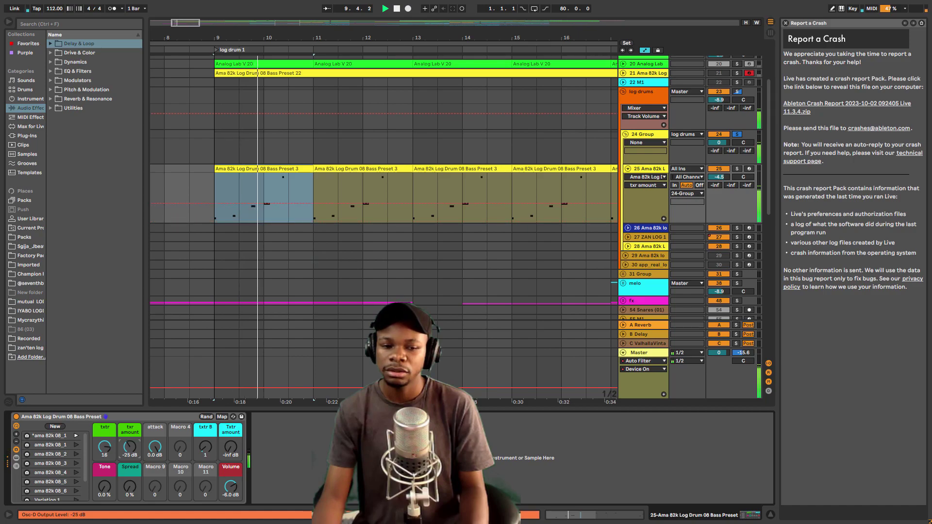
key("space")
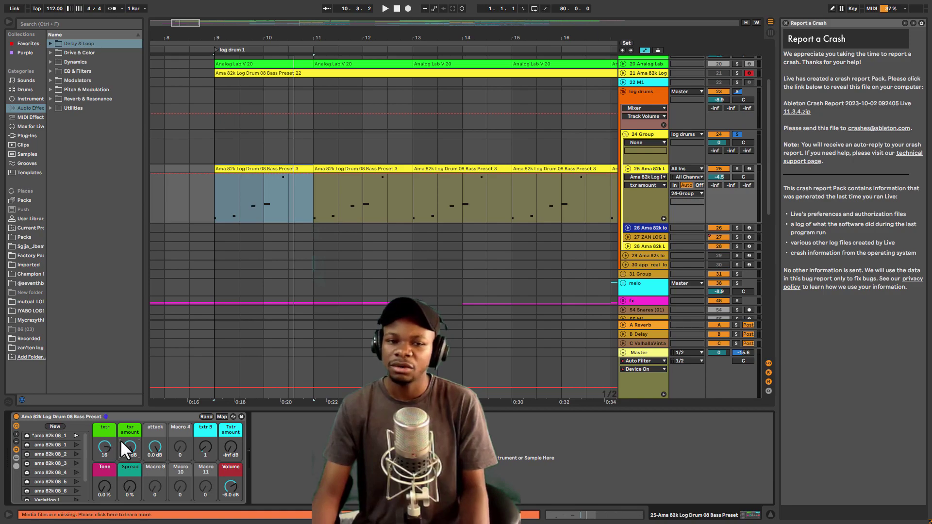
Step: Move the playback start position in the track 25 clip to bar 10 and audition the log drum from there
key("space")
left_click(264, 191)
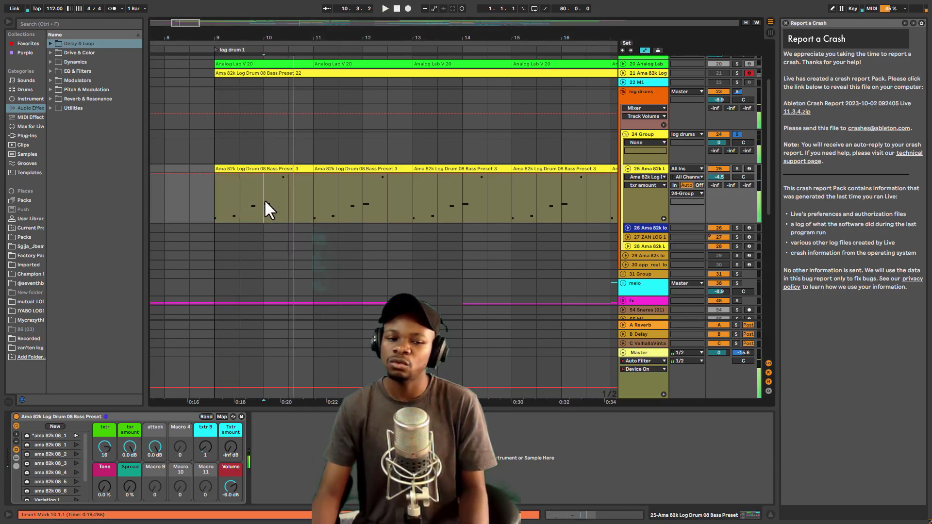
left_click(264, 200)
key("space")
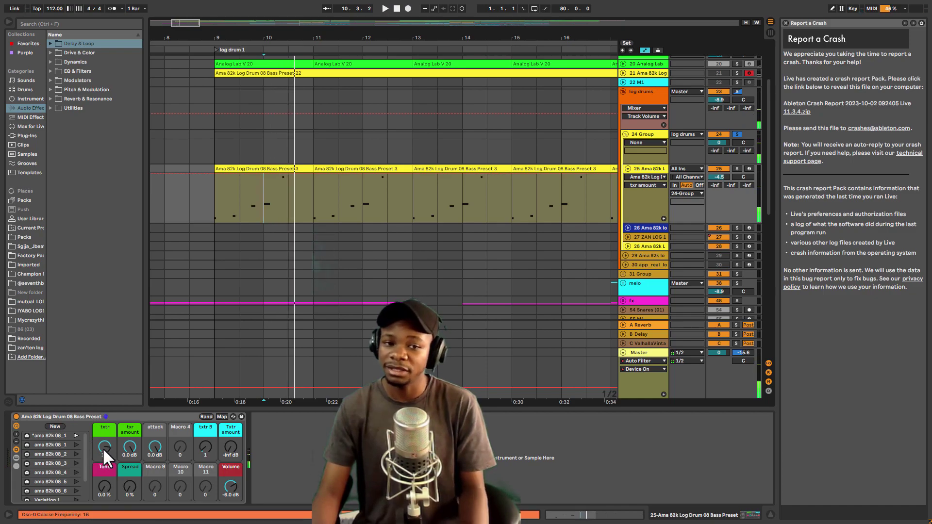
key("space")
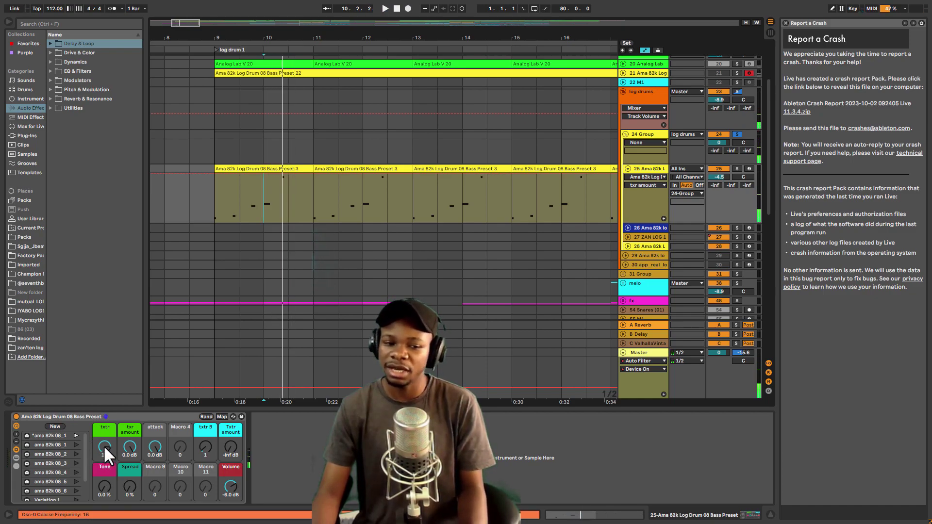
Step: Lower the green txtr macro to 4 and audition the log drum
left_click(103, 445)
left_click_drag(103, 445, 103, 454)
left_click_drag(104, 445, 103, 444)
key("space")
key("space")
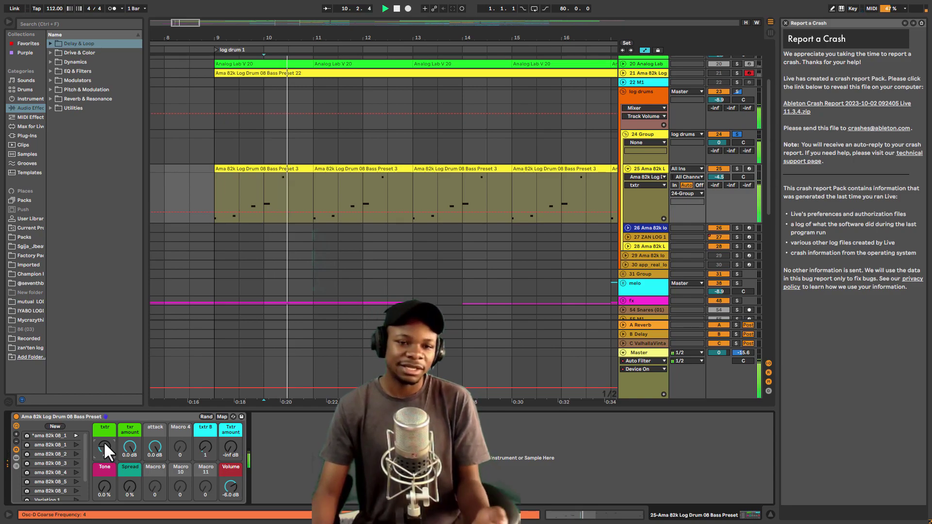
key("space")
Step: Raise the green txtr macro to 15 and audition the brighter setting
left_click_drag(103, 447, 103, 435)
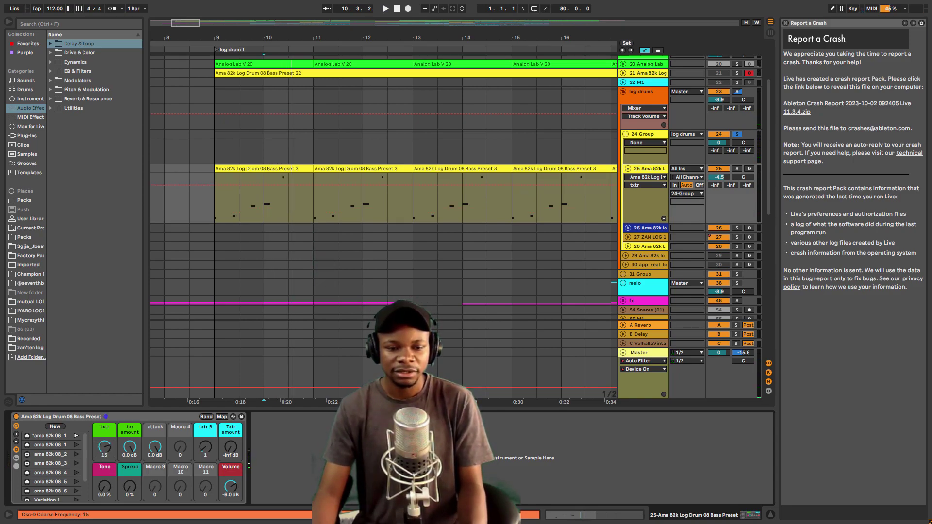
key("space")
key("space")
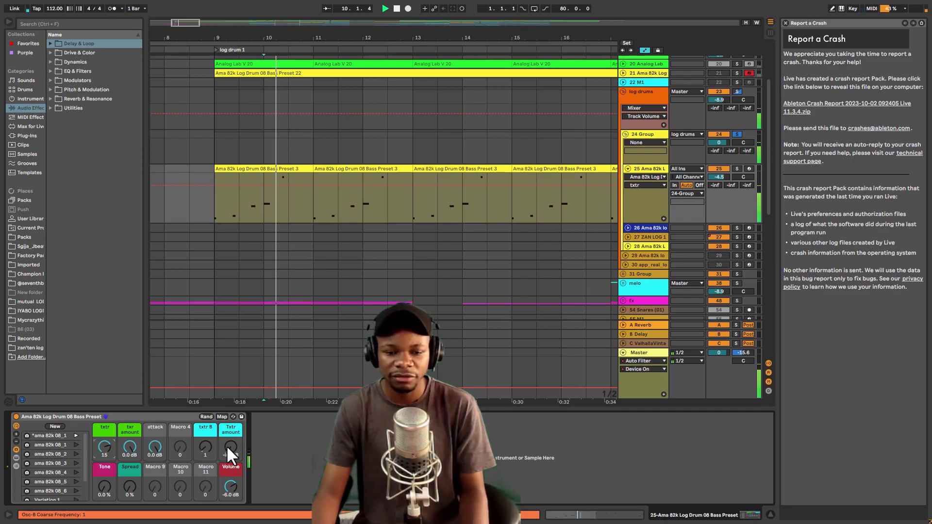
Step: Raise the cyan Txtr amount macro to 0.0 dB and txtr B to 7 while auditioning the log drum
left_click_drag(231, 447, 231, 427)
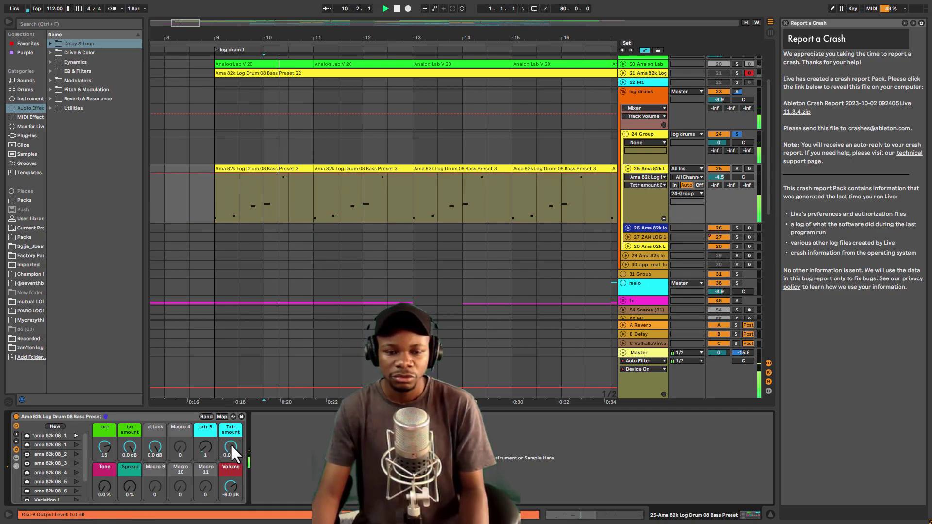
left_click(206, 449)
key("space")
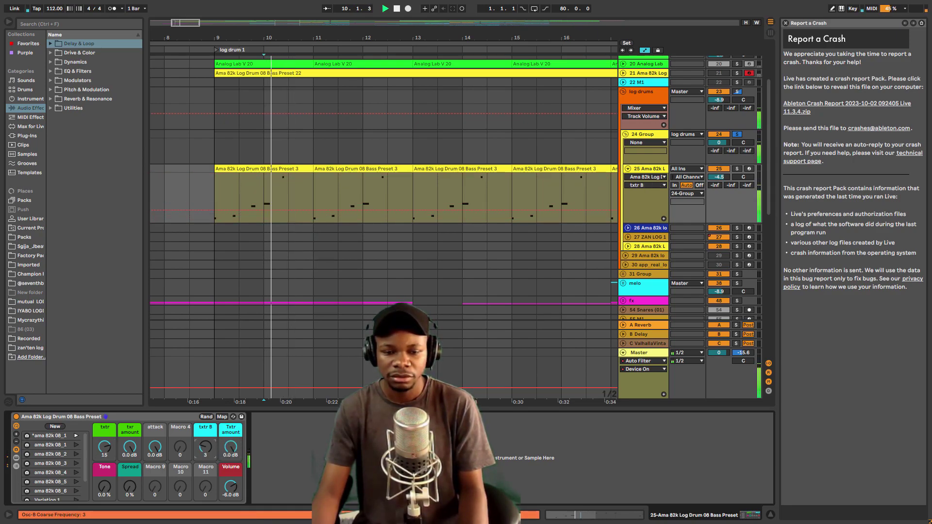
left_click_drag(203, 445, 205, 443)
key("space")
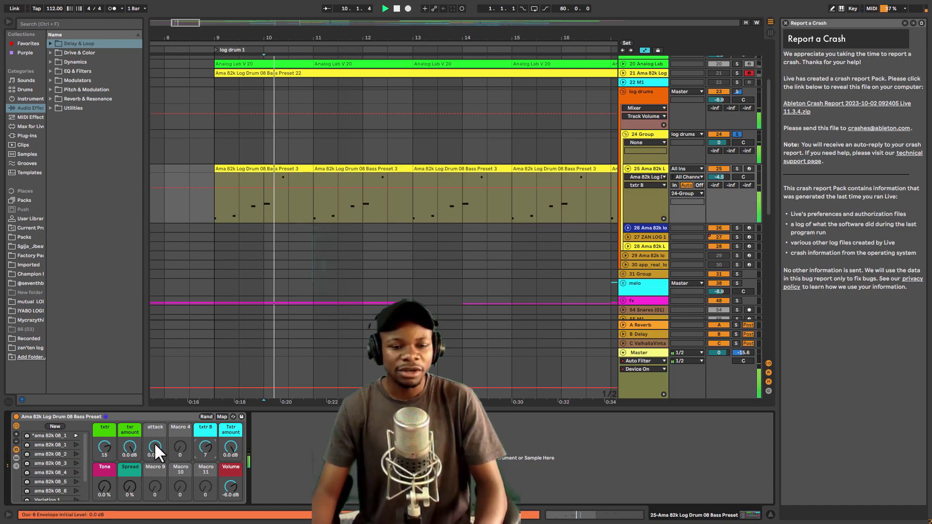
Step: Vary the attack macro during playback, return it to 0.0 dB, and raise the Spread macro to 100 %
mouse_move(154, 442)
left_mouse_down()
mouse_move(154, 473)
mouse_move(155, 451)
mouse_move(160, 457)
left_mouse_up()
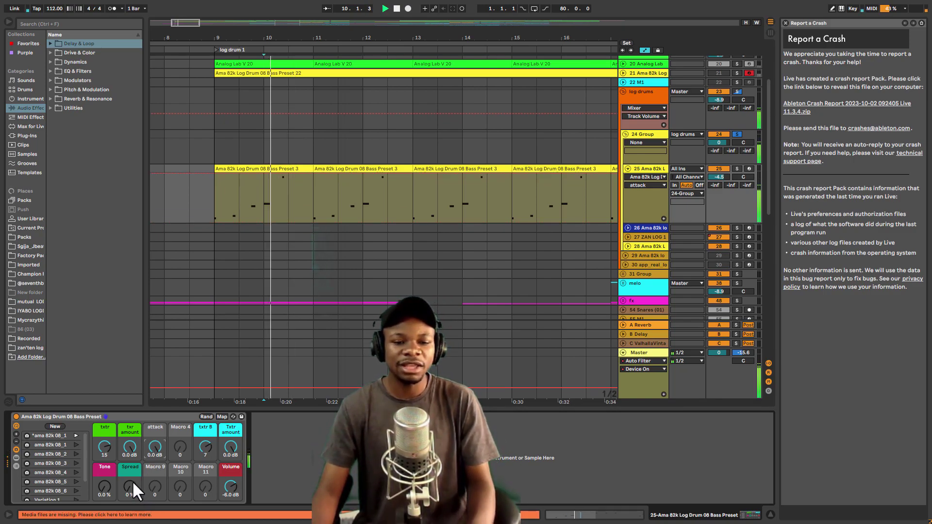
mouse_move(127, 489)
left_mouse_down()
mouse_move(127, 473)
mouse_move(128, 482)
left_mouse_up()
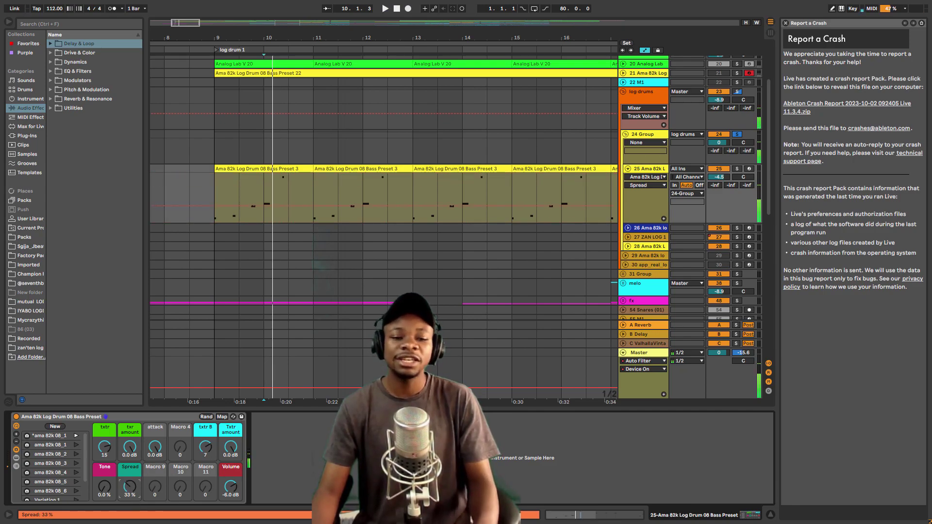
key("space")
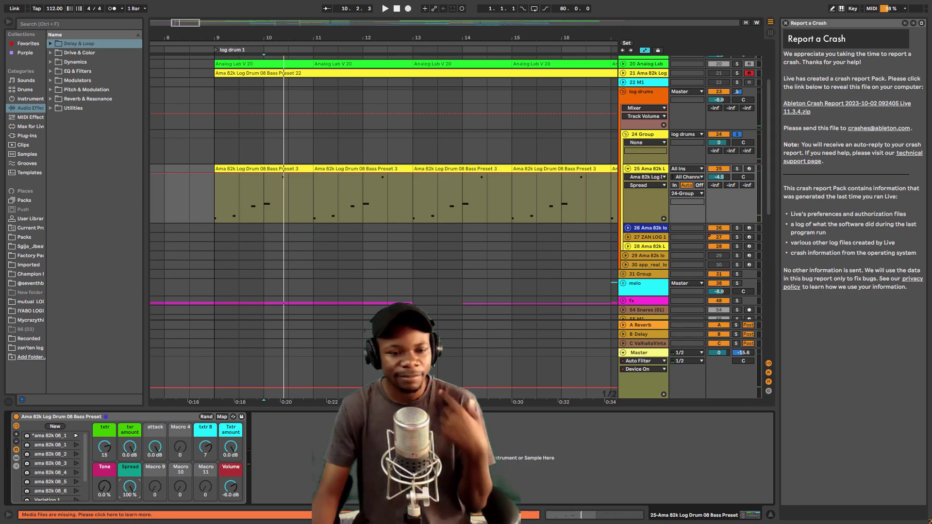
Step: Audition the log drum while trying the Tone macro, leaving it at 0.0 %
key("space")
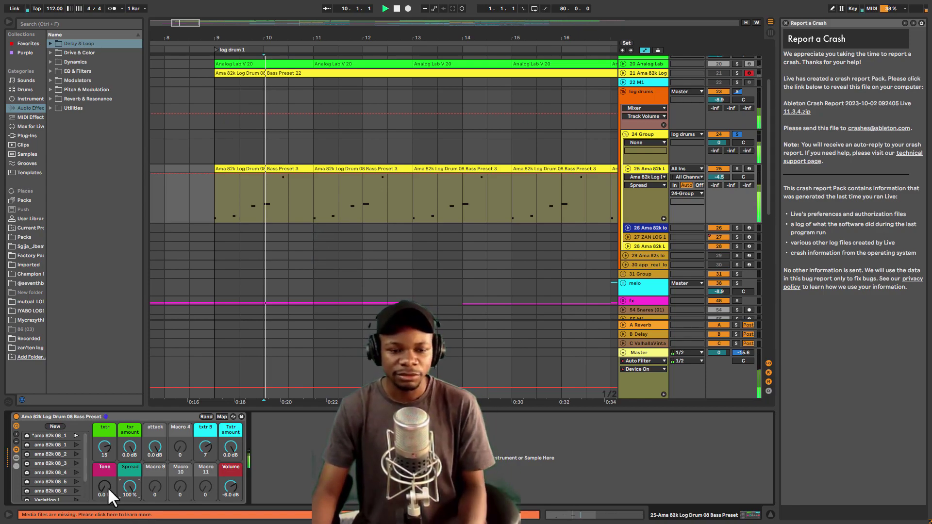
left_click(107, 487)
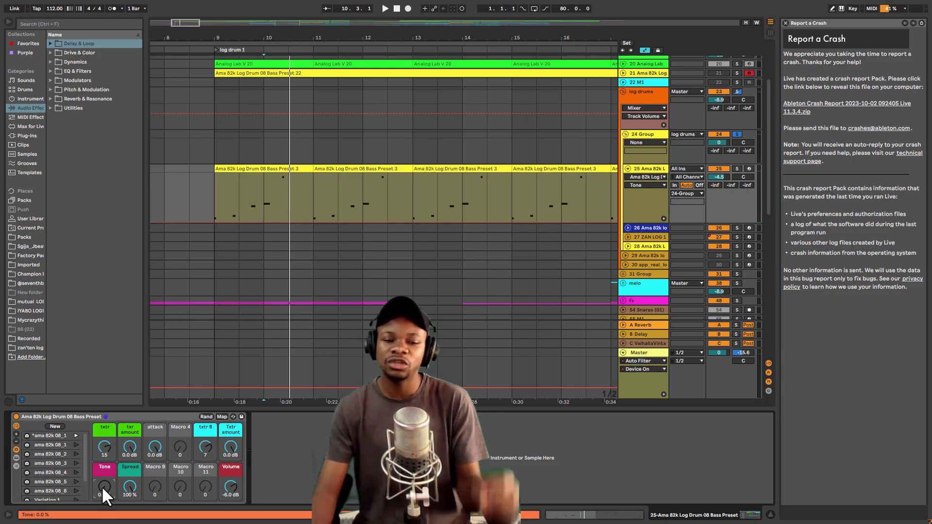
key("space")
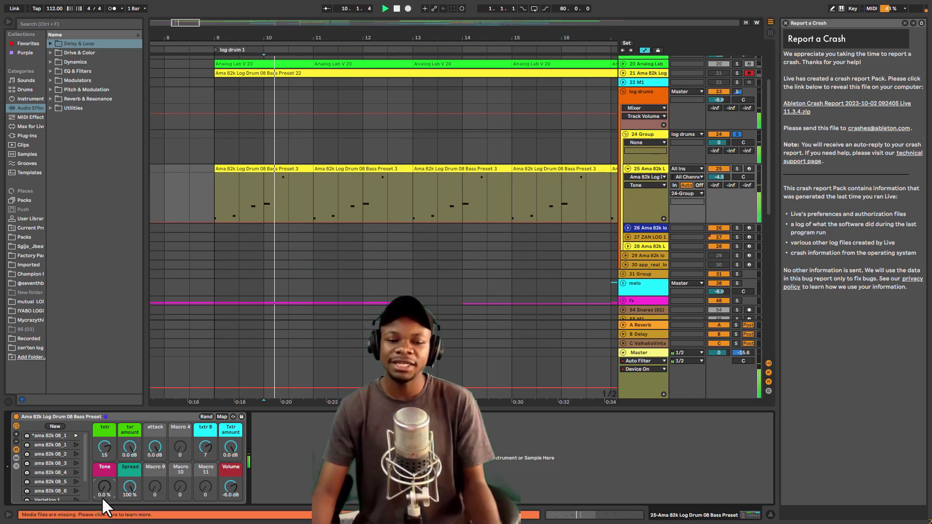
key("space")
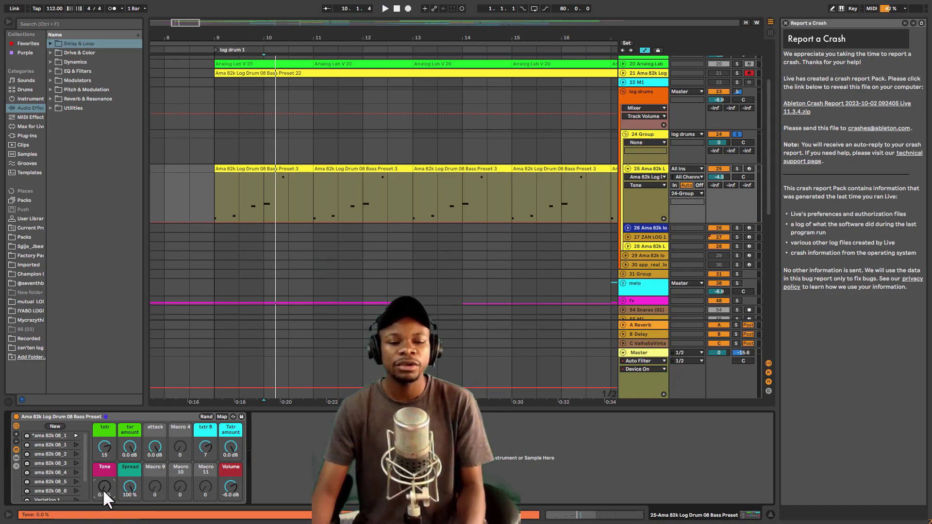
mouse_move(103, 489)
left_mouse_down()
mouse_move(103, 478)
mouse_move(103, 488)
left_mouse_up()
key("space")
key("space")
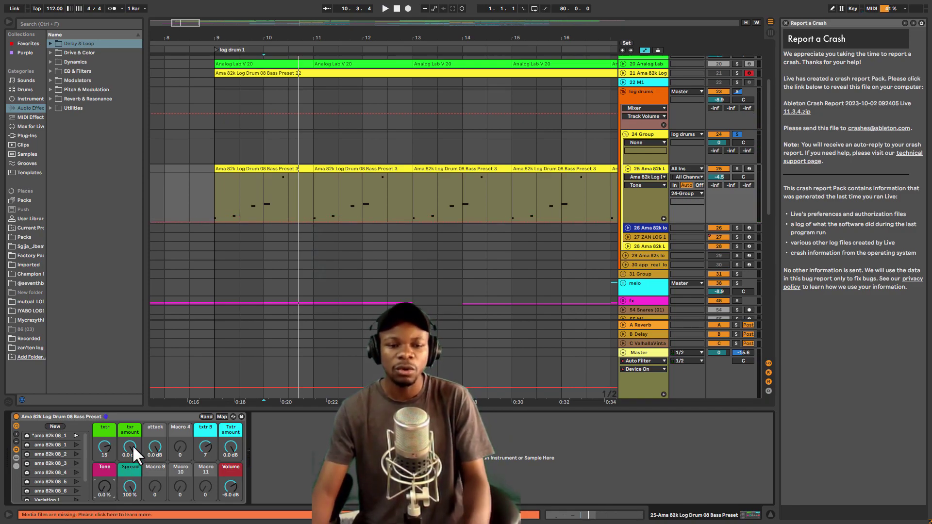
Step: Set the green txtr macro to 12 and txr amount to -1.3 dB, and the cyan txtr B to 6 and Txtr amount to -8.5 dB
left_click_drag(100, 443, 103, 445)
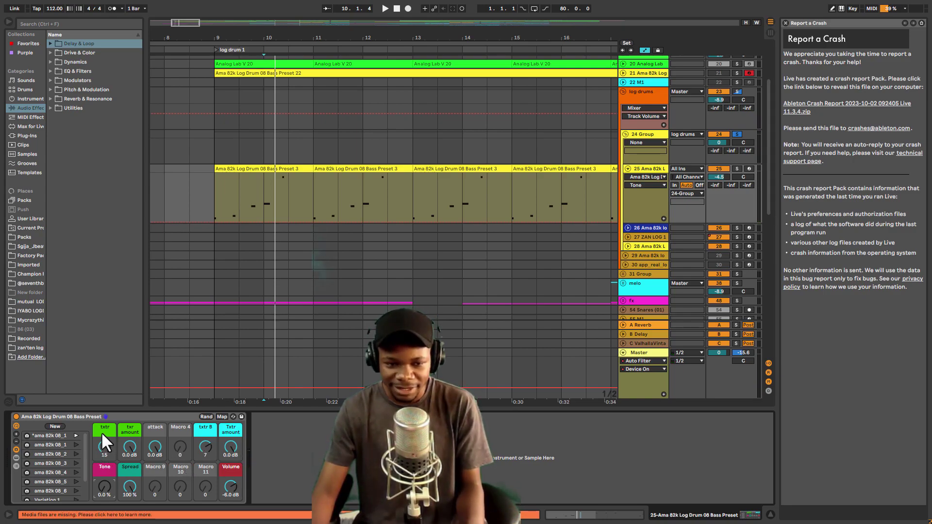
left_click(104, 435)
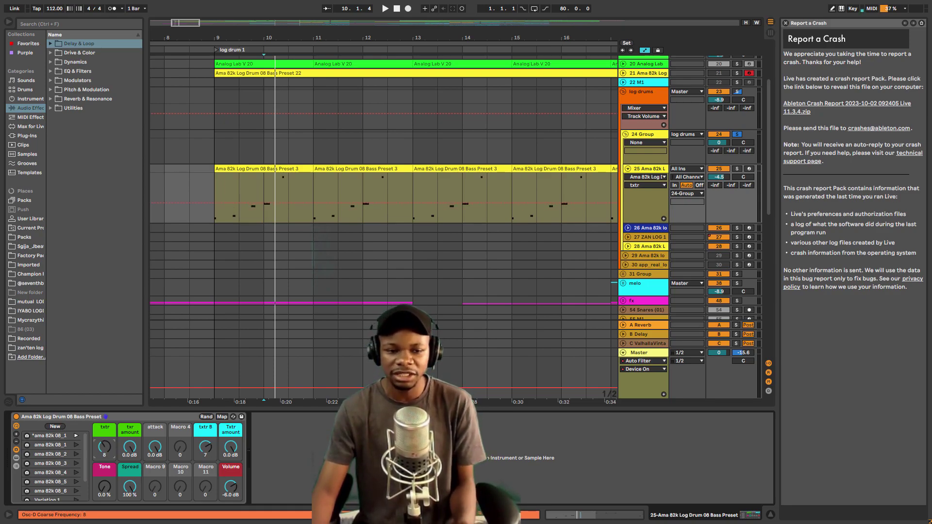
left_click_drag(103, 447, 130, 430)
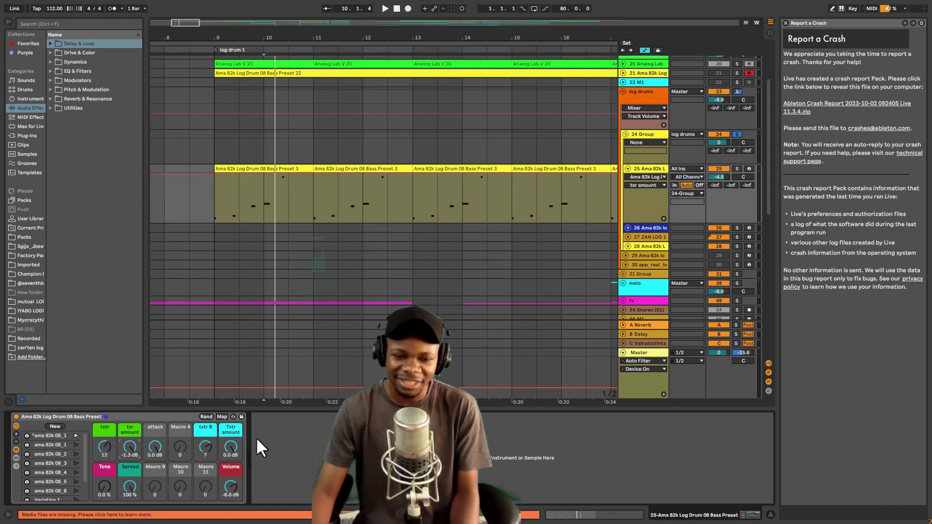
left_click(214, 453)
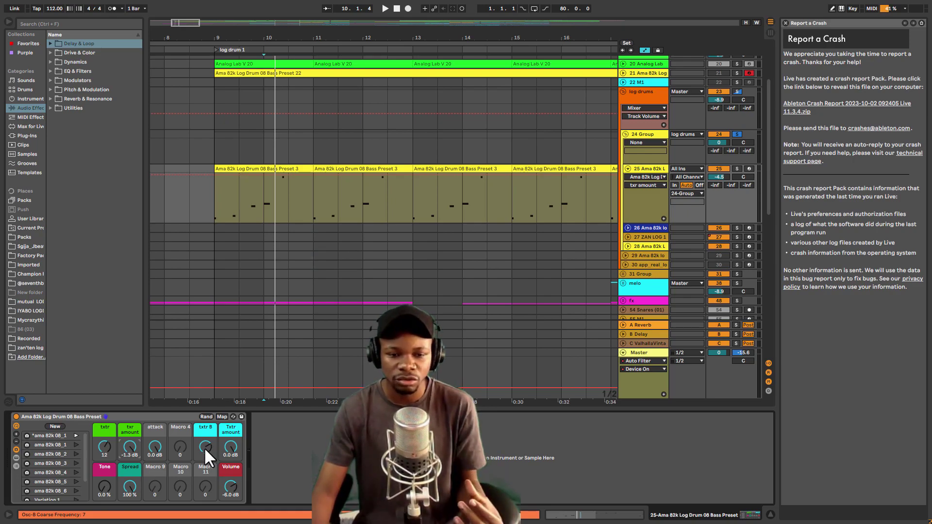
left_click_drag(205, 448, 224, 459)
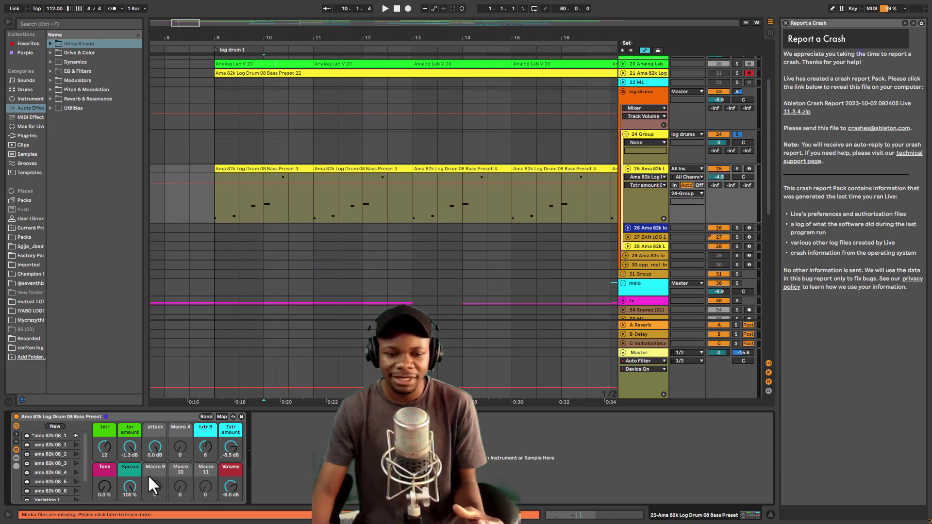
Step: Set the Spread macro to 59 %, Tone to 8.7 % and attack to -inf dB
left_click_drag(131, 485, 131, 503)
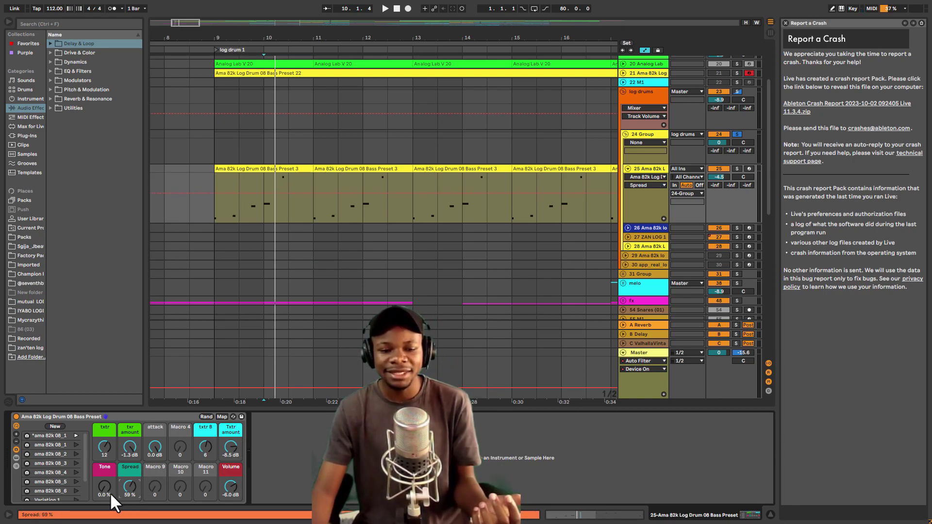
left_click_drag(103, 487, 103, 481)
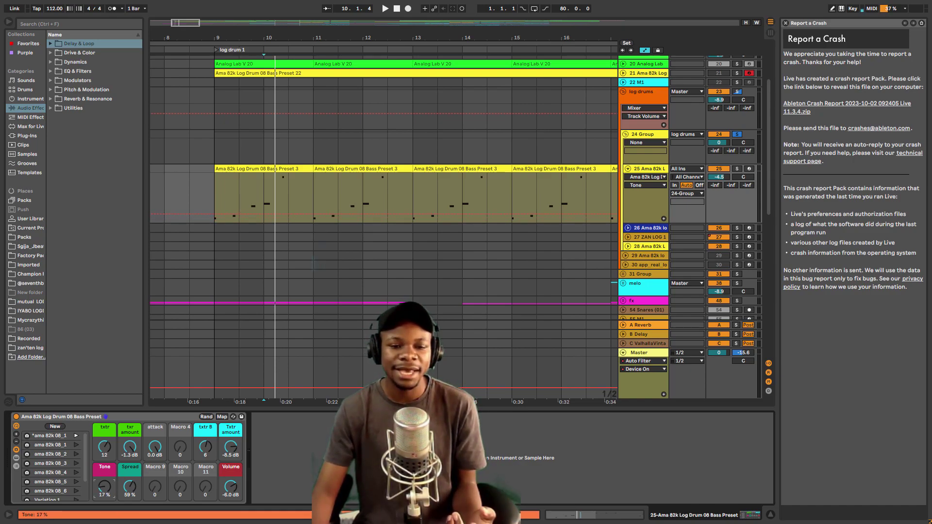
left_click_drag(104, 486, 104, 492)
left_click(155, 447)
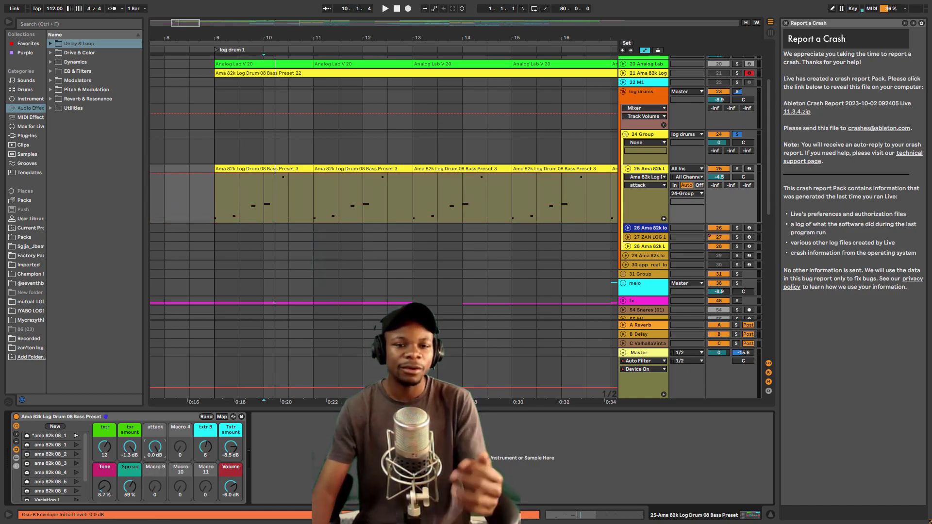
left_click_drag(154, 446, 154, 466)
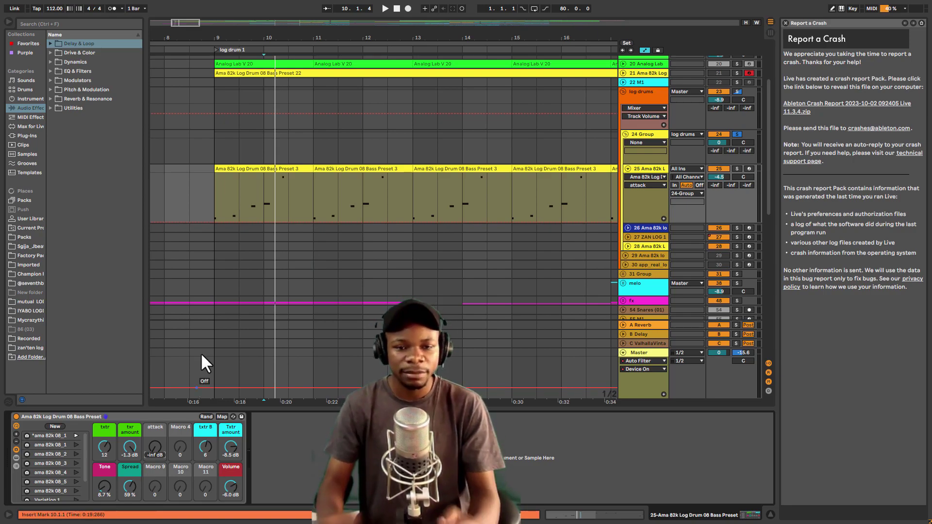
Step: Recall the second ama 82k 08_1 macro variation and audition it
left_click(75, 444)
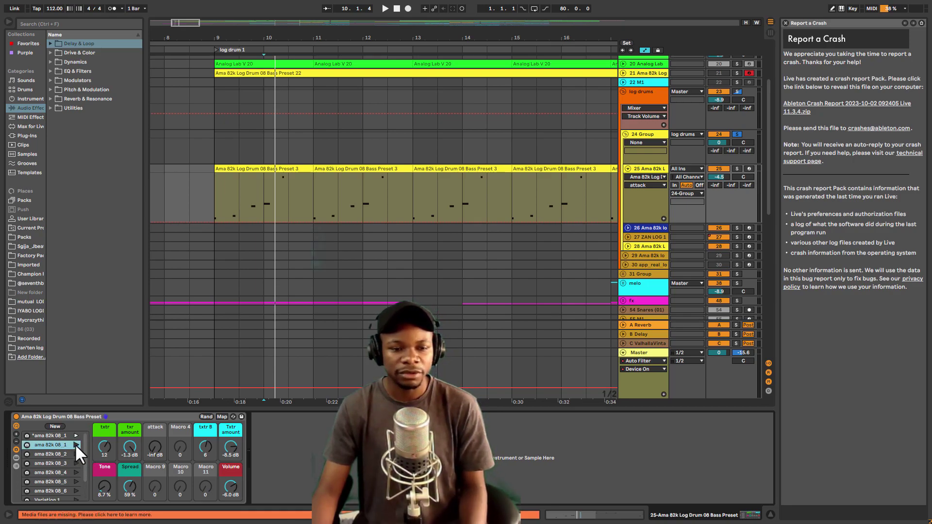
key("space")
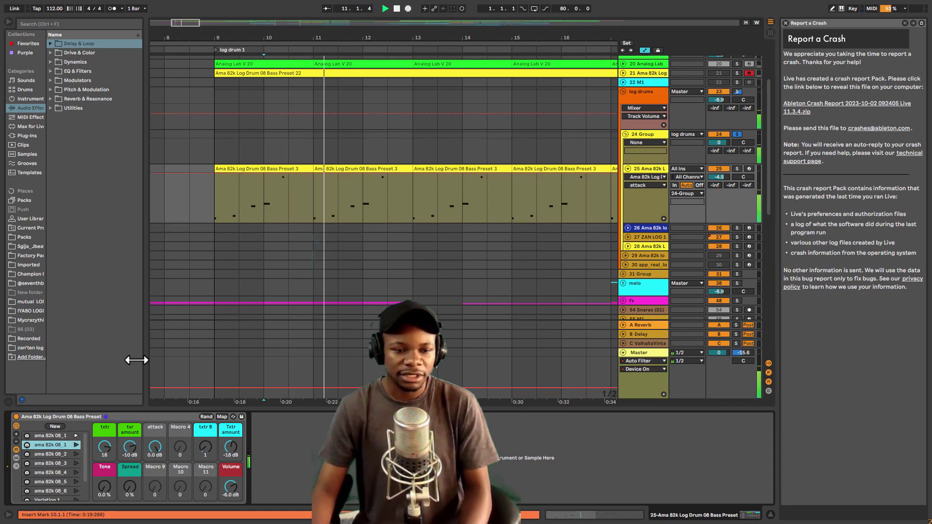
Step: Recall the ama 82k 08_5 macro variation and audition it repeatedly from bar 10
scroll(84, 455, "down", 3)
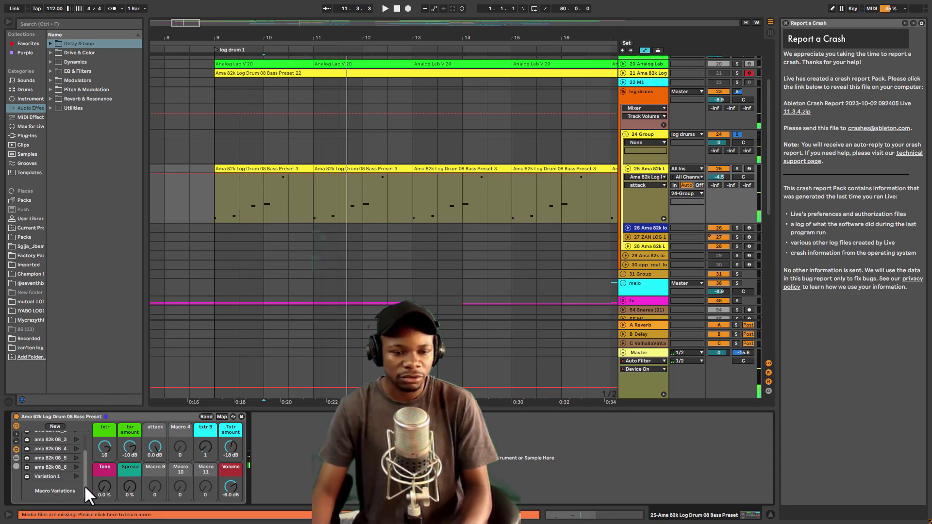
left_click(75, 458)
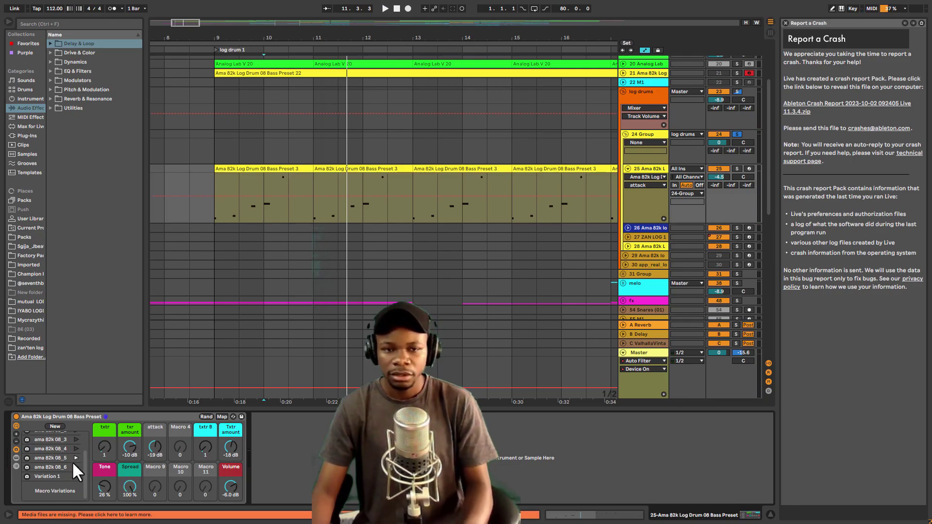
key("space")
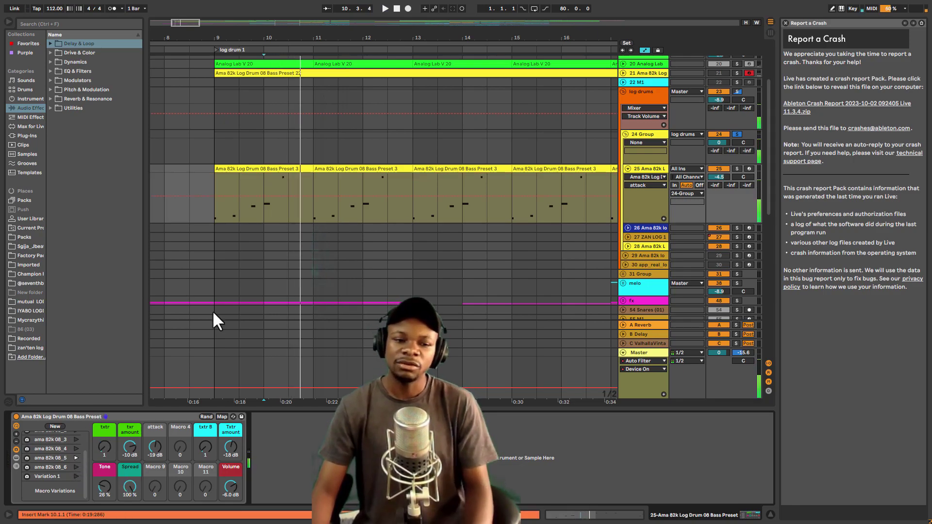
key("space")
key("space")
key("space")
key("space")
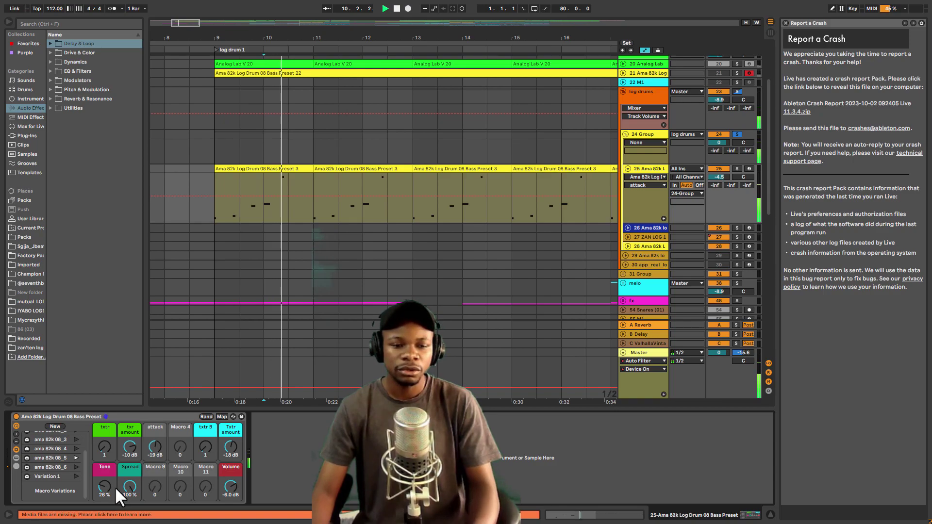
key("space")
key("space")
Step: Recall the ama 82k 08_4 macro variation and audition it
left_click(74, 449)
key("space")
key("space")
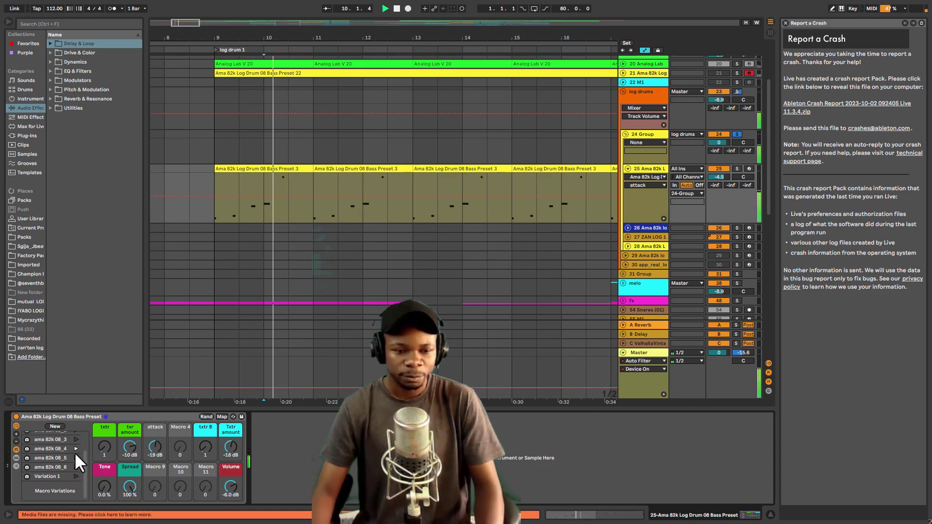
Step: Recall the first ama 82k 08_1 macro variation in the list and audition it
scroll(74, 452, "up", 3)
left_click(46, 435)
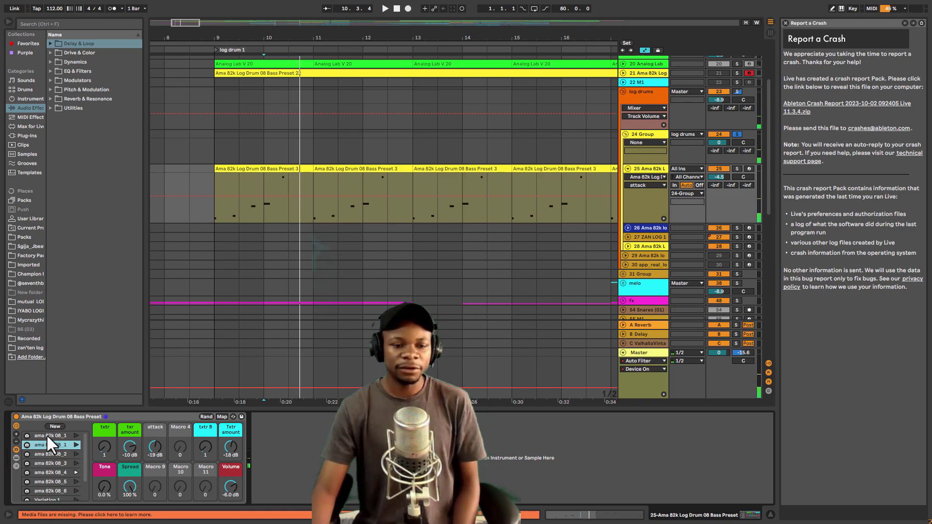
left_click(75, 436)
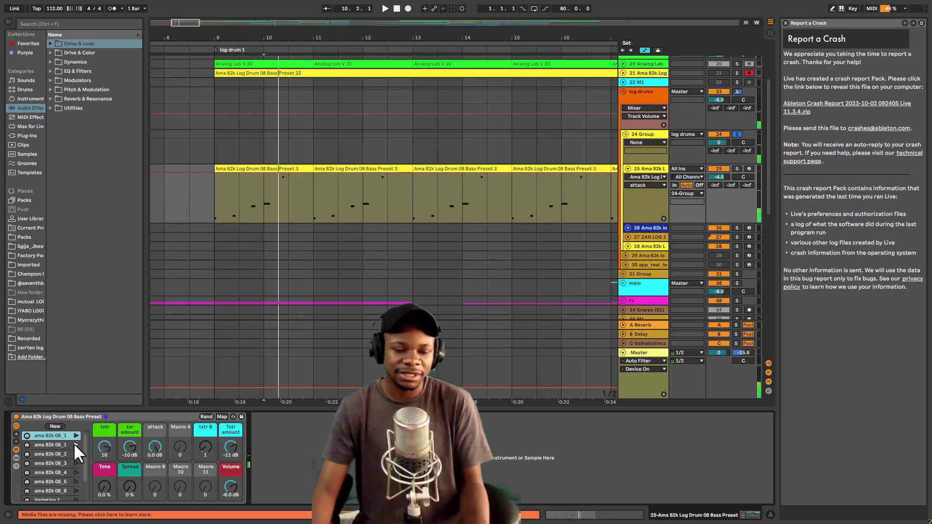
Step: Audition the first log drum with the cyan Txtr amount macro set to -13 dB
left_click(75, 436)
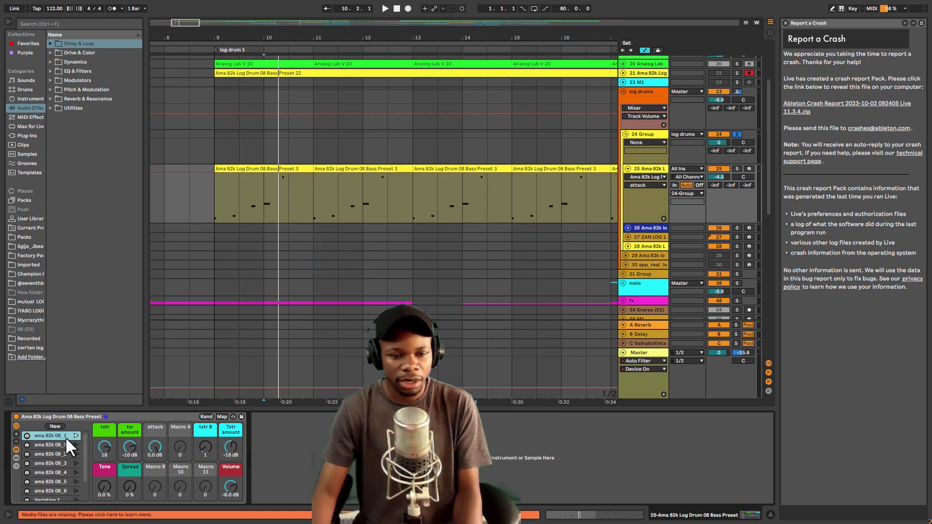
left_click_drag(232, 447, 235, 447)
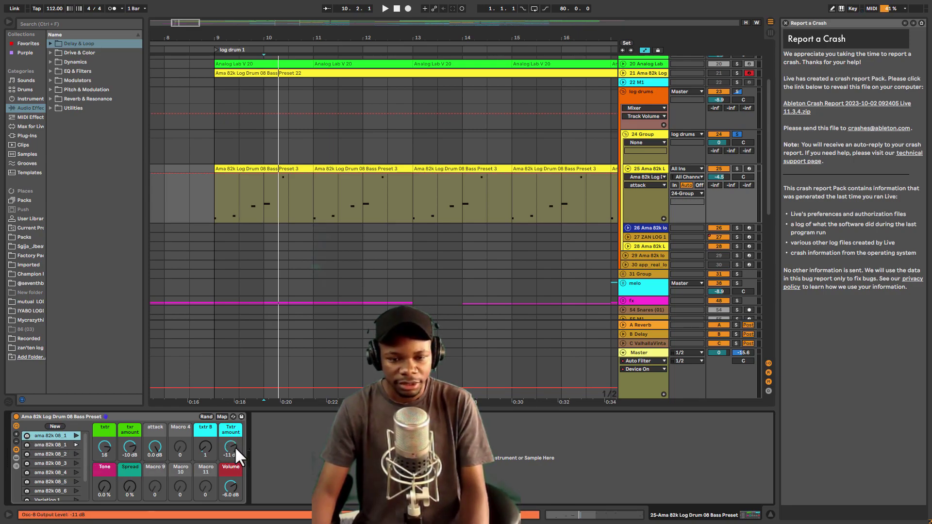
key("space")
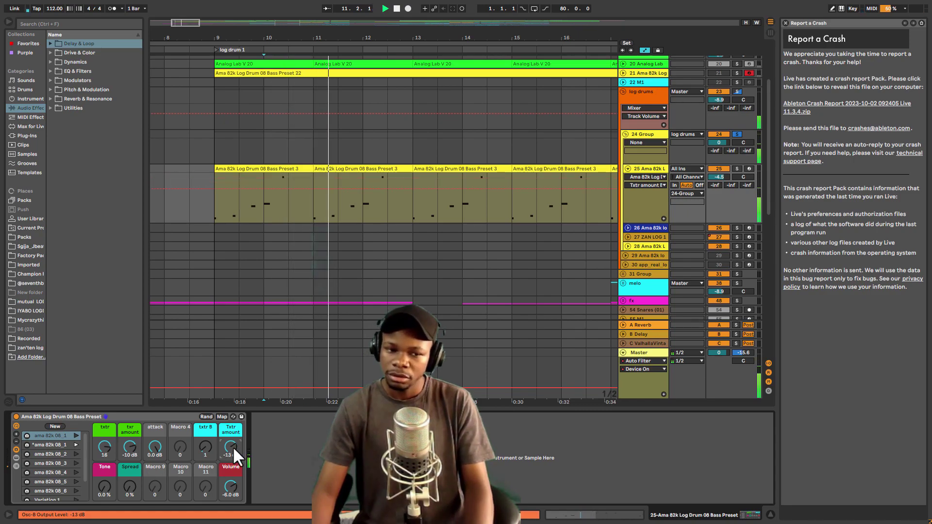
Step: Delete the first ama 82k 08_1 macro variation, duplicate the remaining ama 82k 08_1, and recall the first copy in the list
left_click(74, 435)
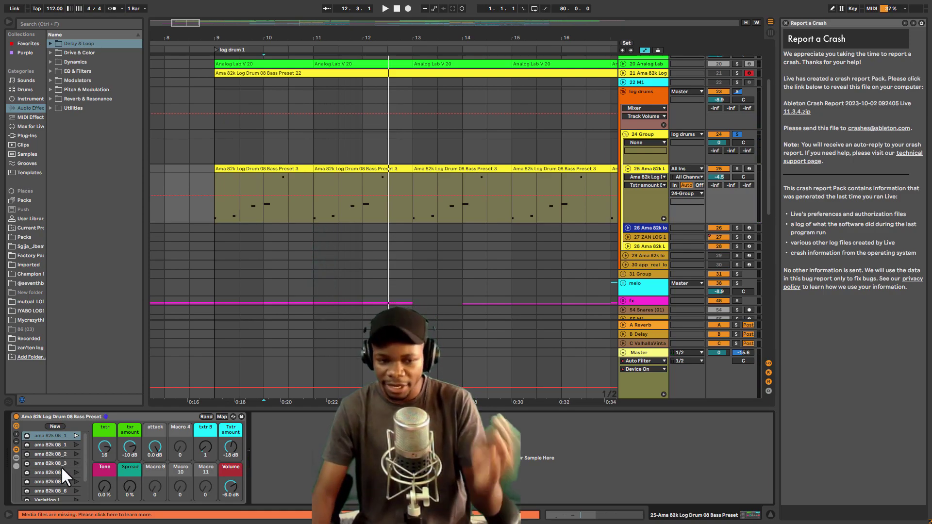
key("Delete")
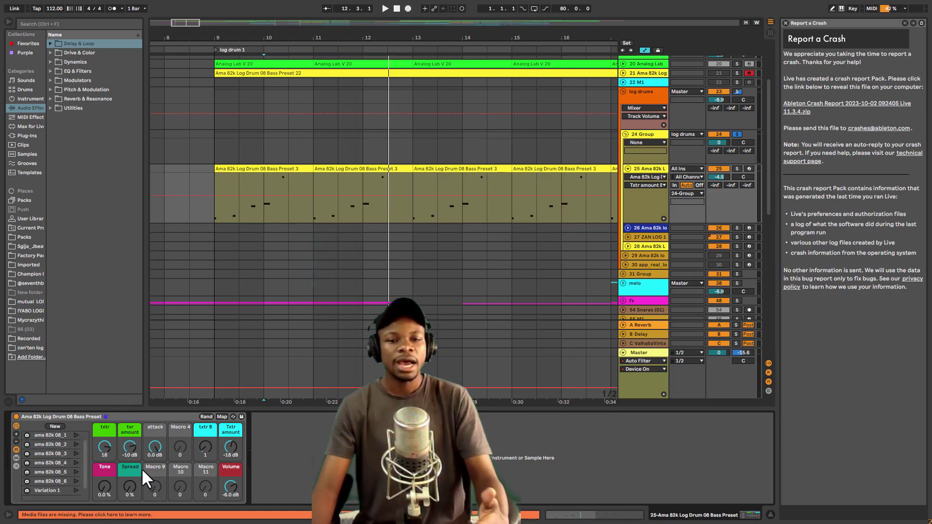
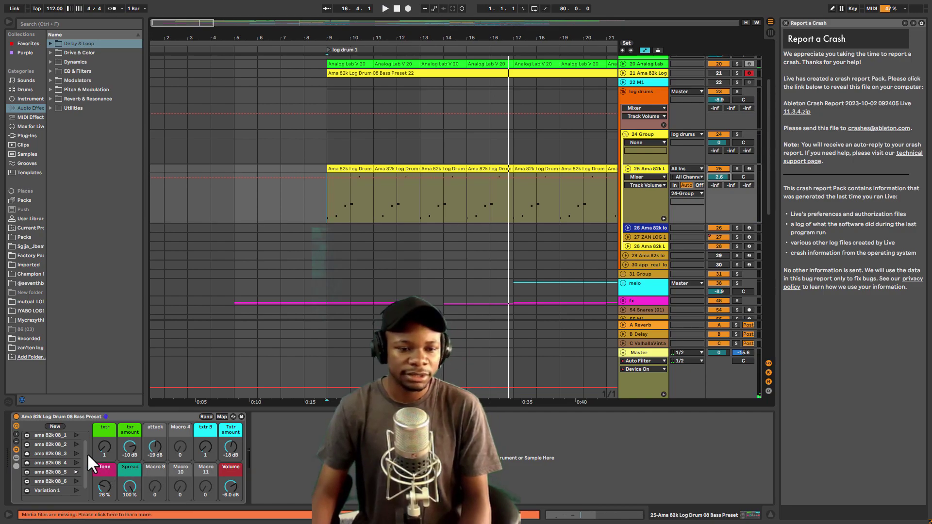
key("ctrl+d")
left_click(76, 436)
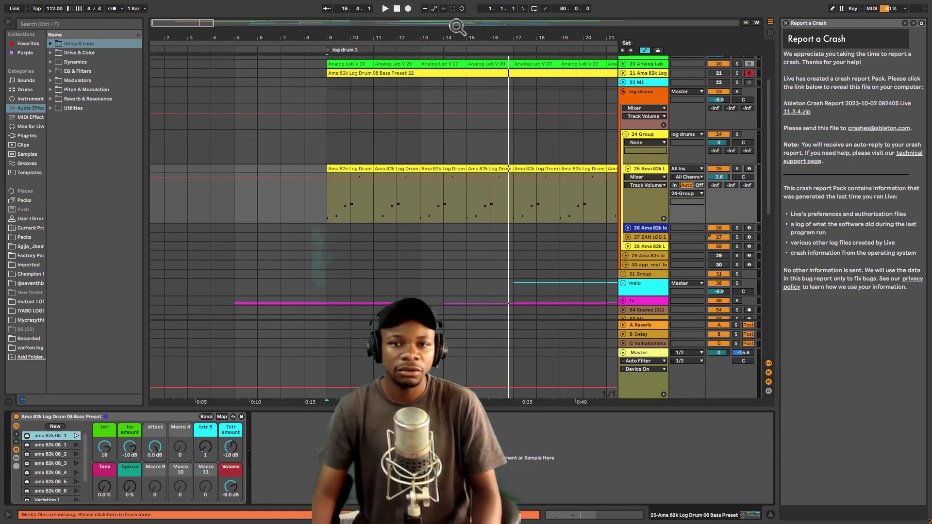
Step: Play the full arrangement from bar 41, where the log drum 2 section begins
left_click_drag(470, 38, 227, 39)
scroll(385, 141, "down", 4)
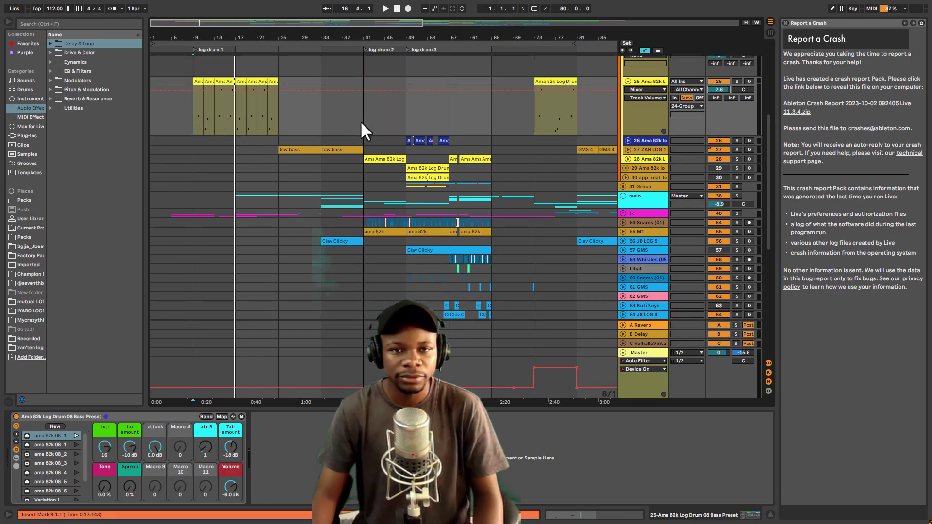
left_click(363, 122)
key("space")
key("plus")
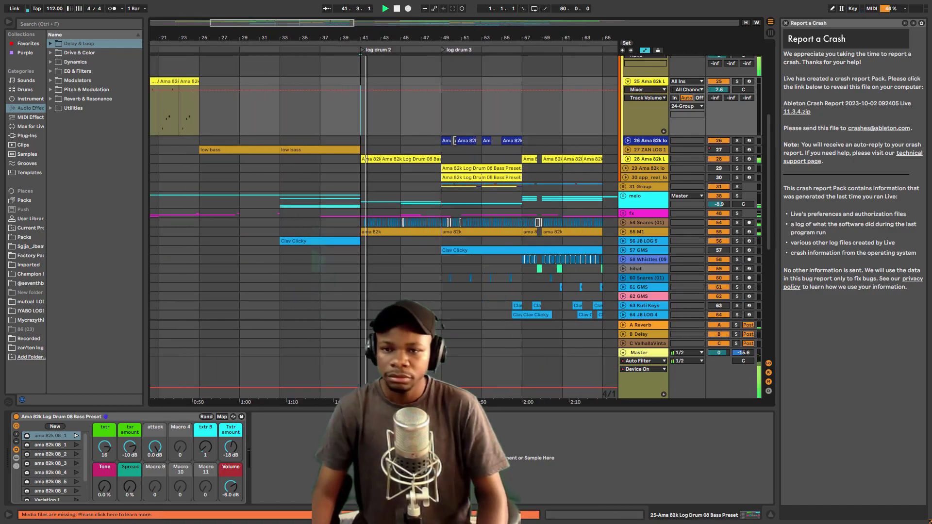
key("plus")
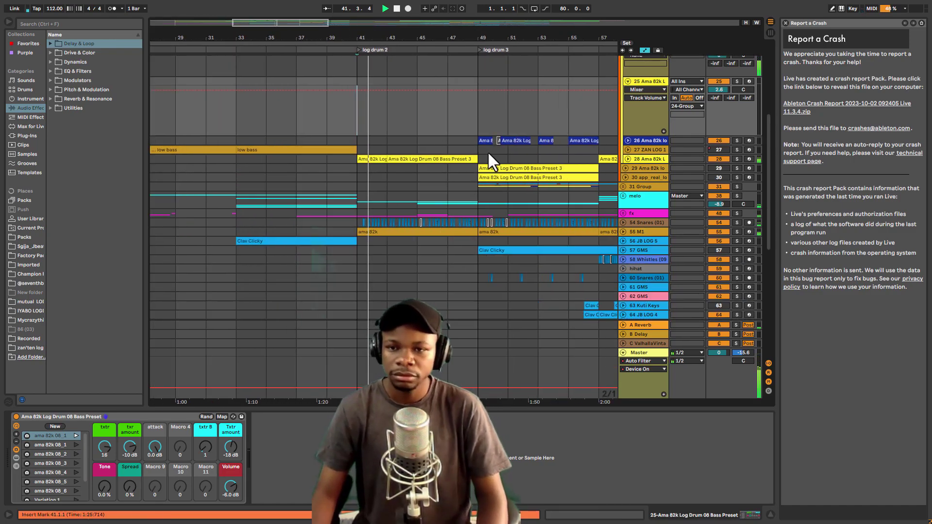
Step: Unfold log drum track 28, recall its second ama 82k 08_1 macro variation, and audition it in the mix
left_click(628, 160)
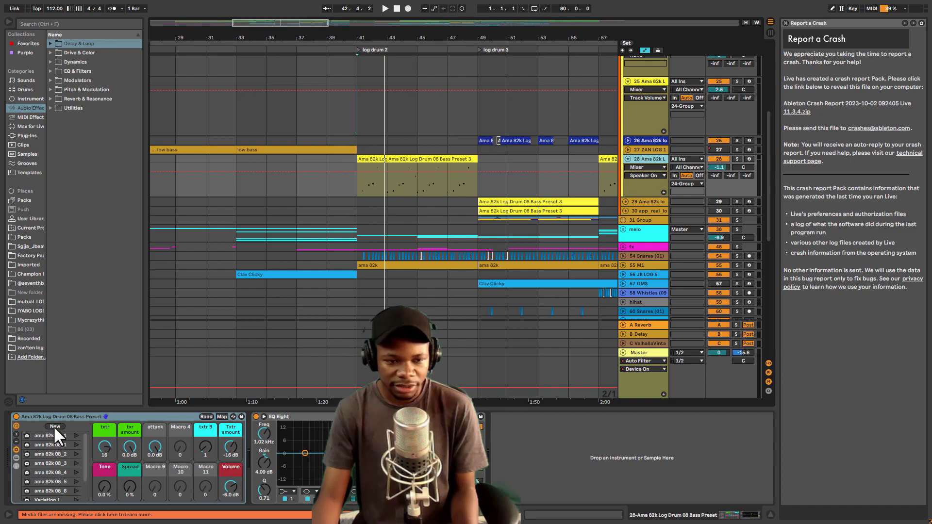
left_click(75, 444)
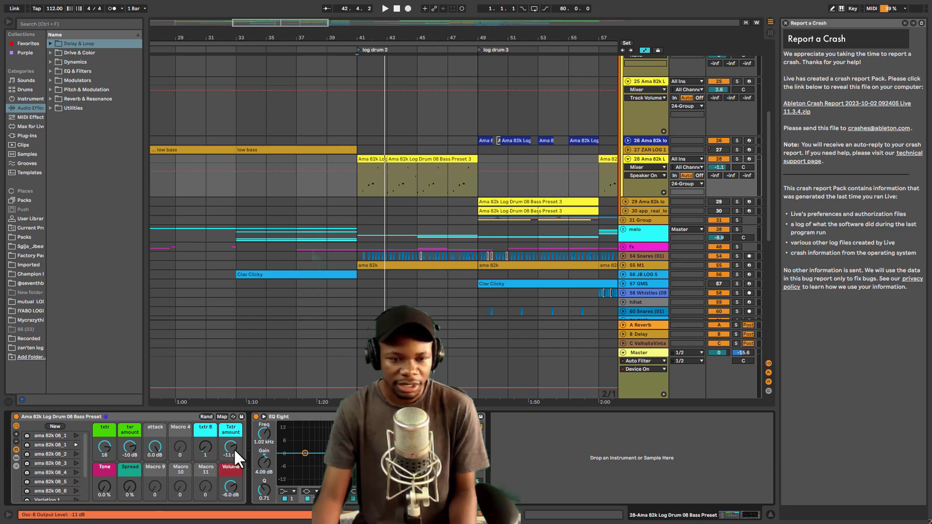
key("space")
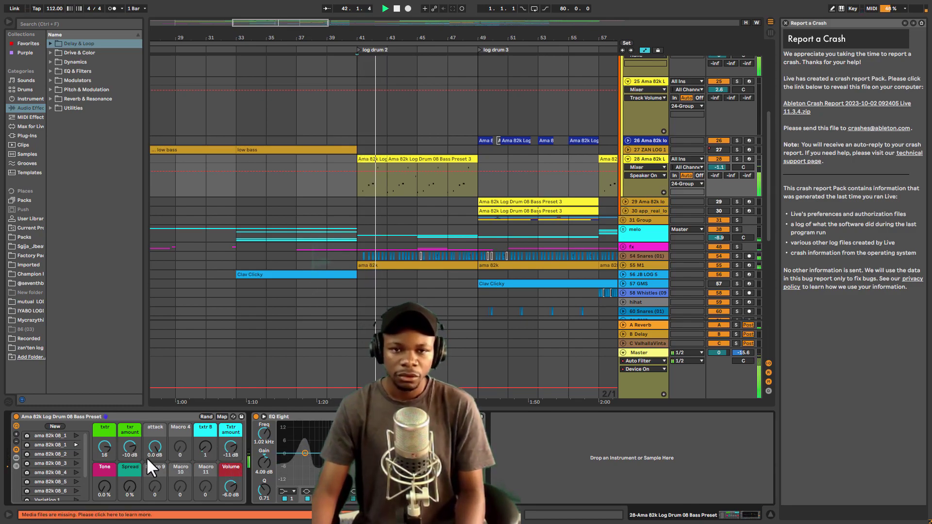
key("space")
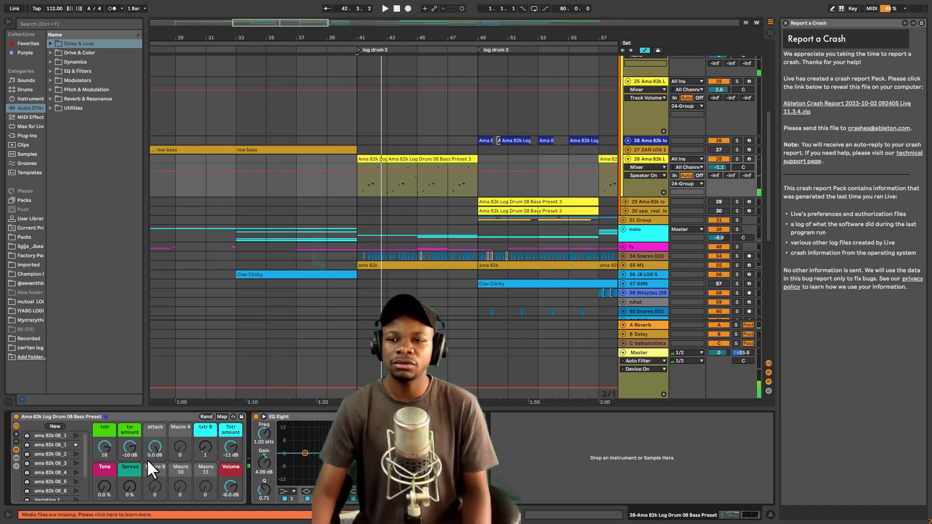
Step: Solo log drum track 28 and audition it from bar 41
left_click(736, 159)
key("space")
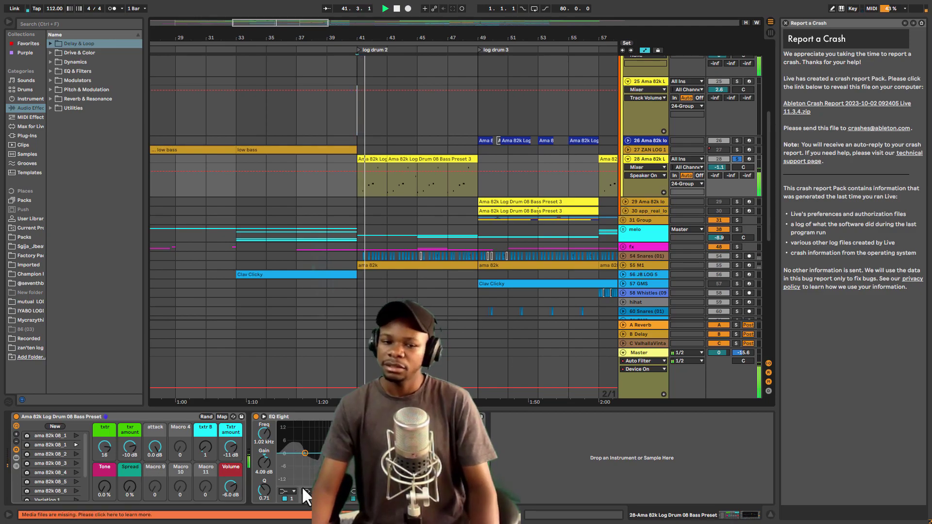
key("space")
Step: Try the green txtr amount macro at -13 dB and the cyan Txtr amount macro at -14 dB while auditioning track 28
left_click_drag(228, 454, 229, 466)
key("space")
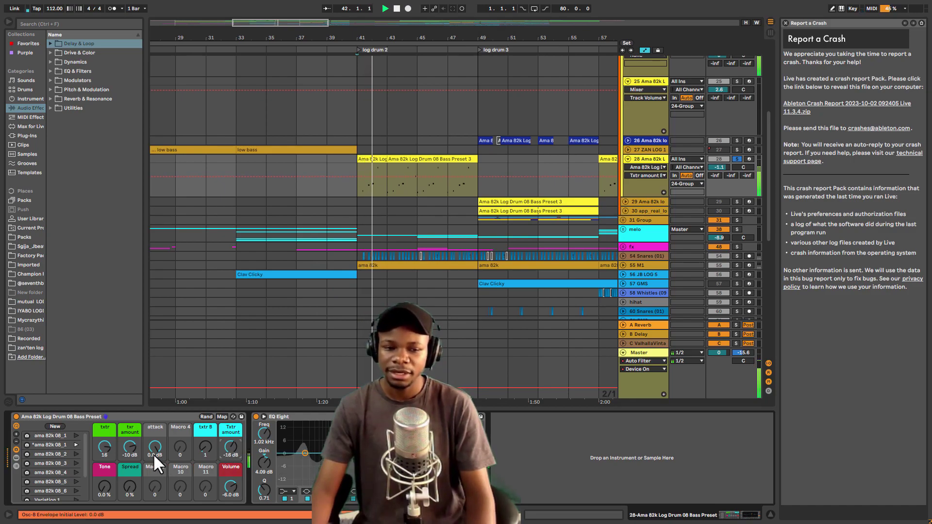
left_click_drag(130, 447, 130, 454)
key("space")
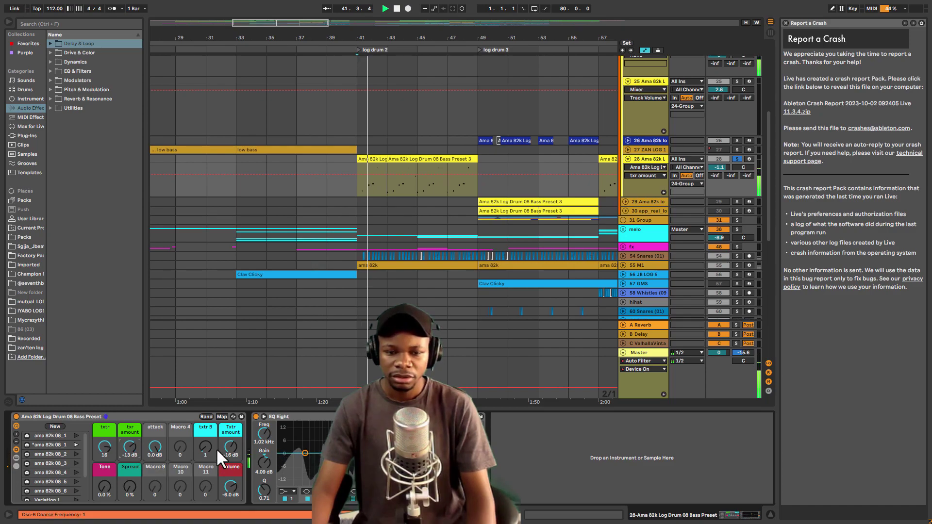
left_click_drag(228, 446, 228, 445)
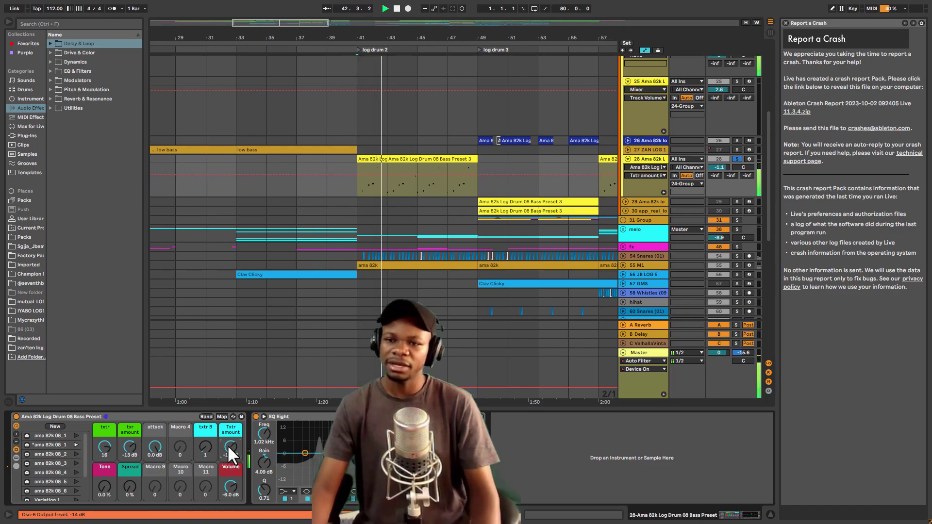
key("space")
key("space")
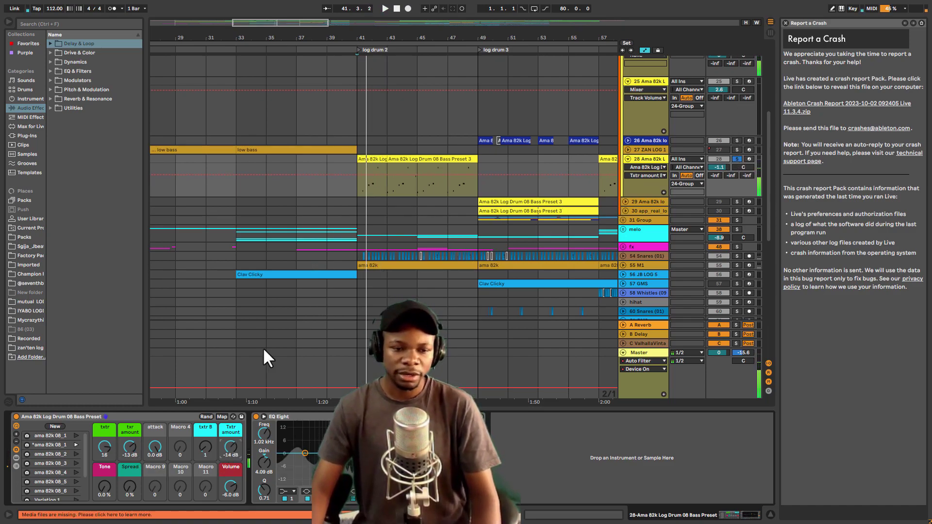
Step: Recall the Variation 2 macro variation on track 28's rack and audition the soloed log drum
scroll(84, 460, "down", 3)
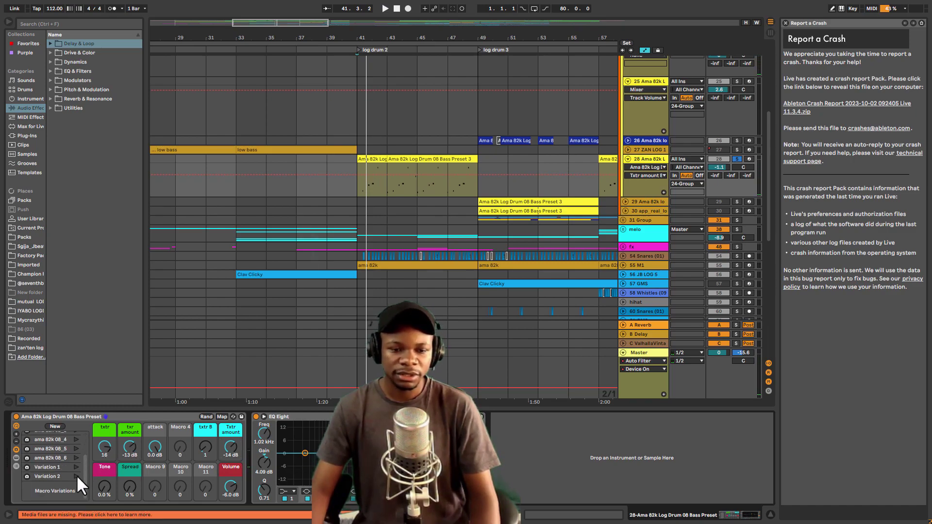
left_click(76, 476)
key("space")
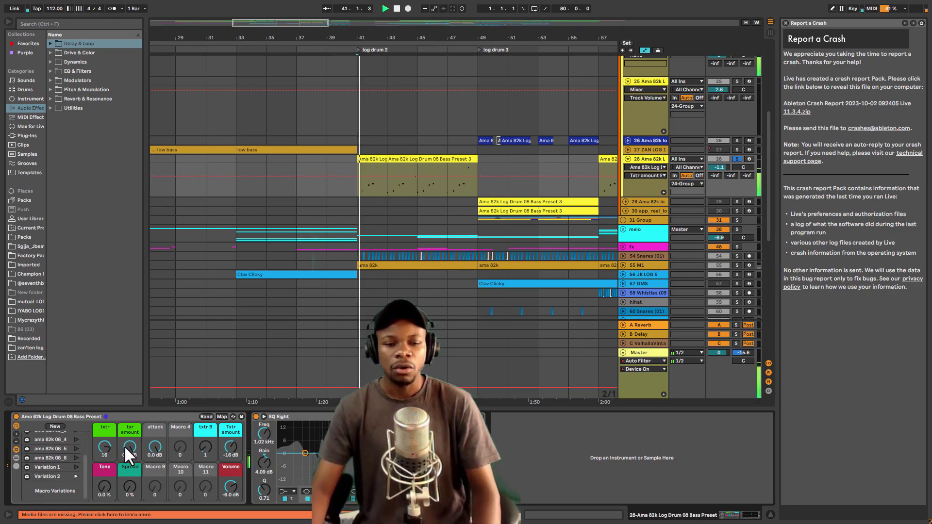
left_click(124, 454)
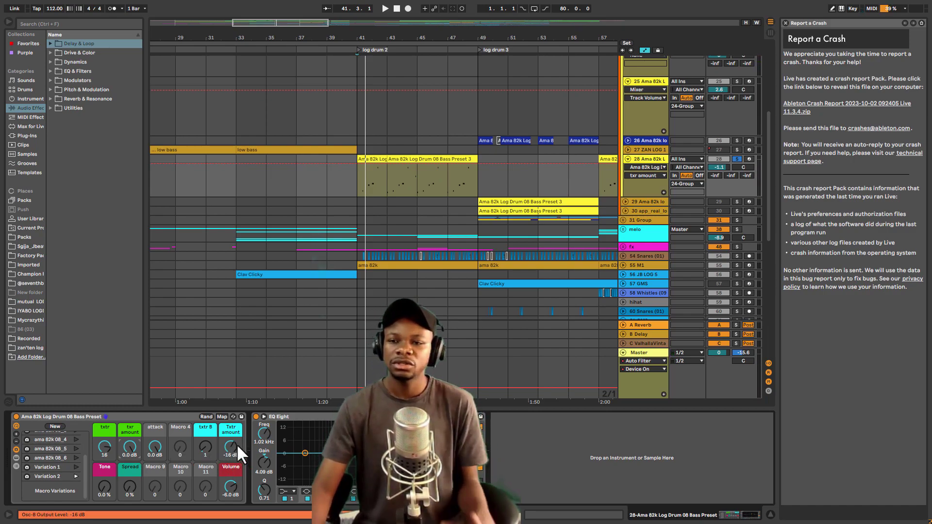
key("space")
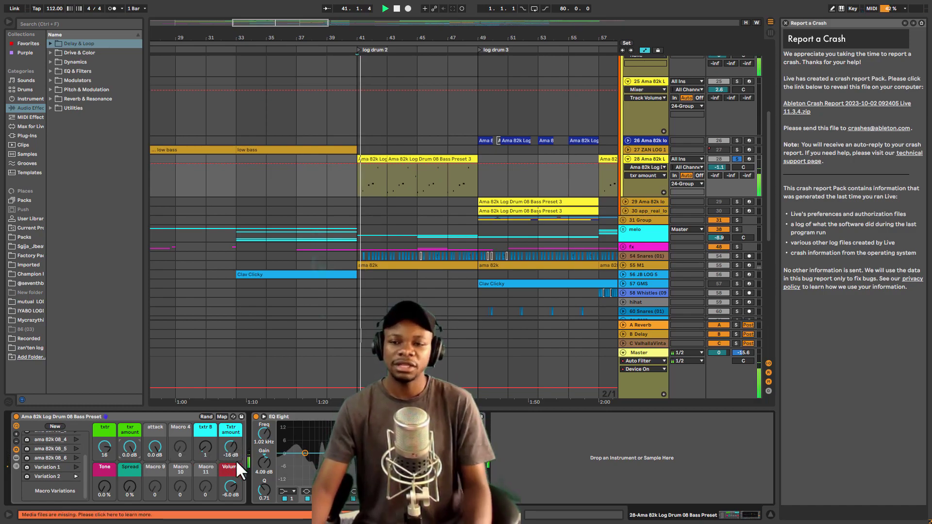
Step: Unsolo track 28, play the log drum 2 section with the full arrangement, and select the track's log drum rack
left_click(737, 158)
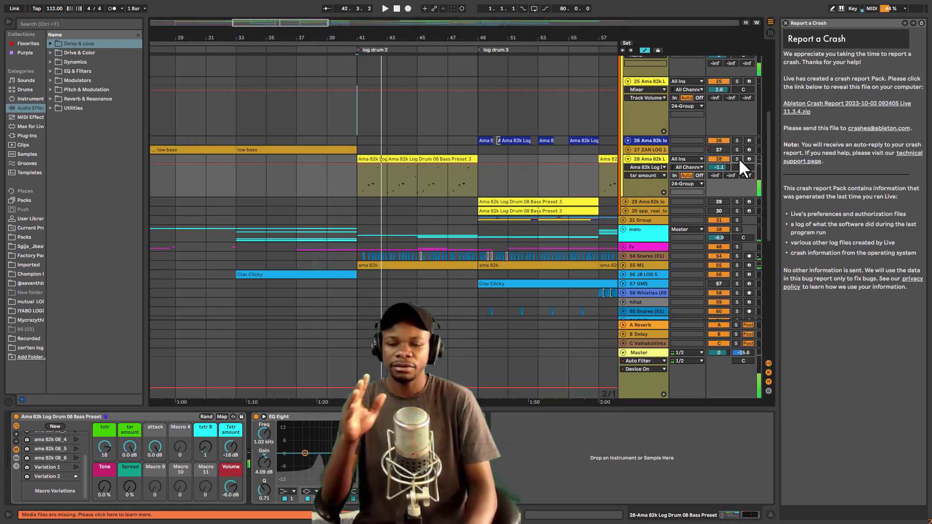
key("space")
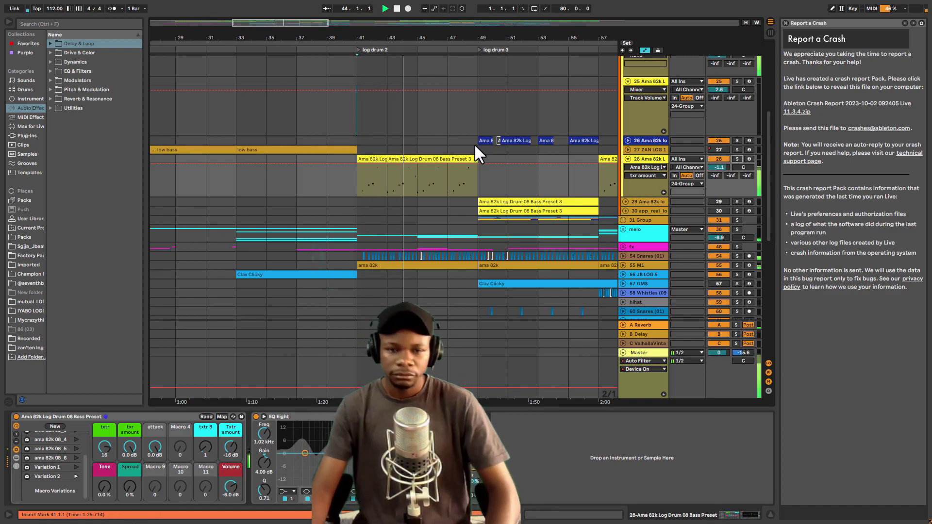
key("space")
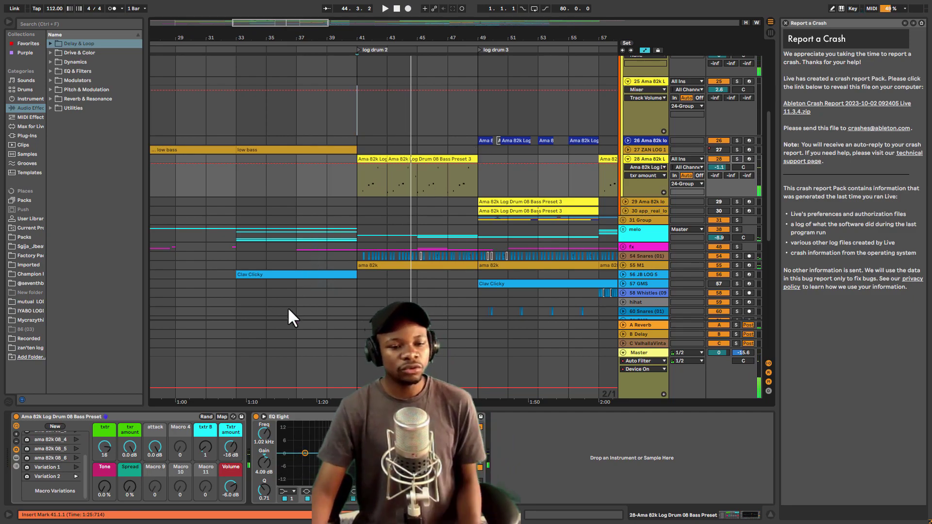
left_click(123, 415)
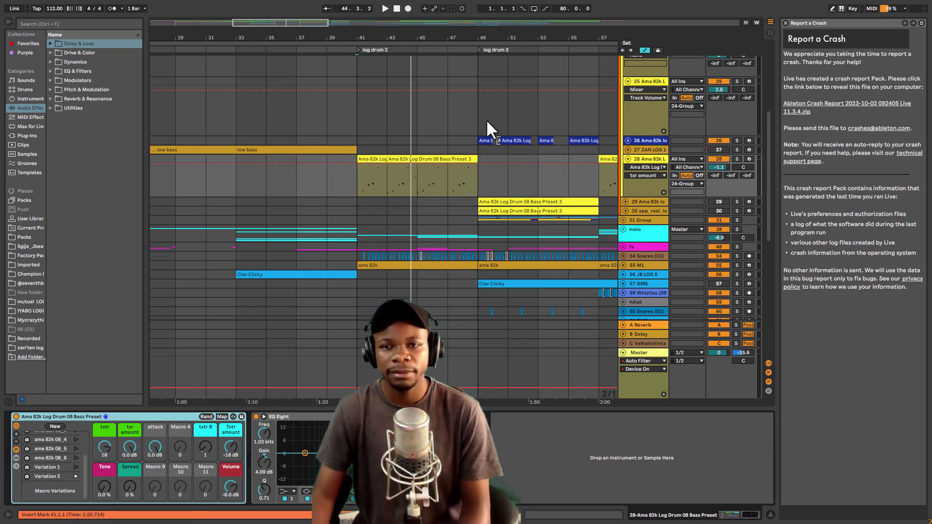
Step: Fold track 28, place the insert marker at bar 49 on log drum track 26, and unfold that track
scroll(491, 129, "up", 1)
scroll(583, 184, "up", 5)
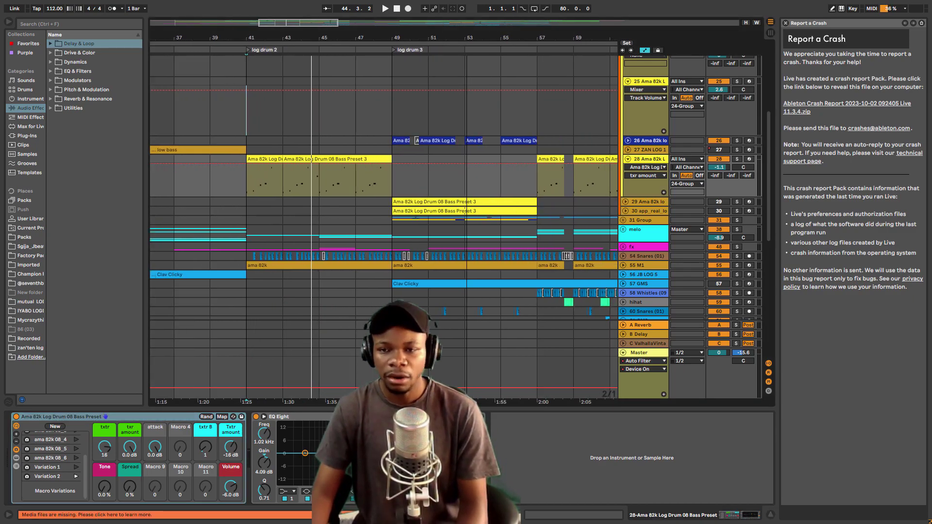
left_click(628, 159)
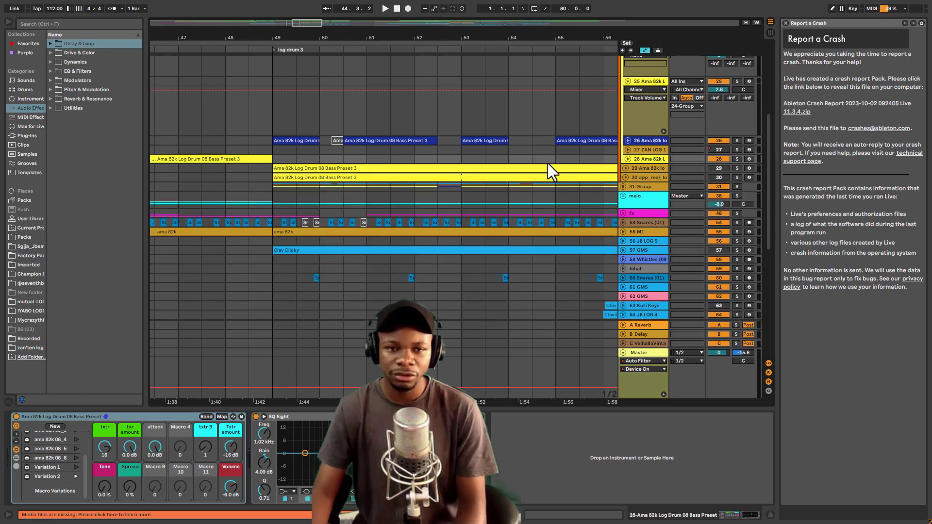
left_click(273, 140)
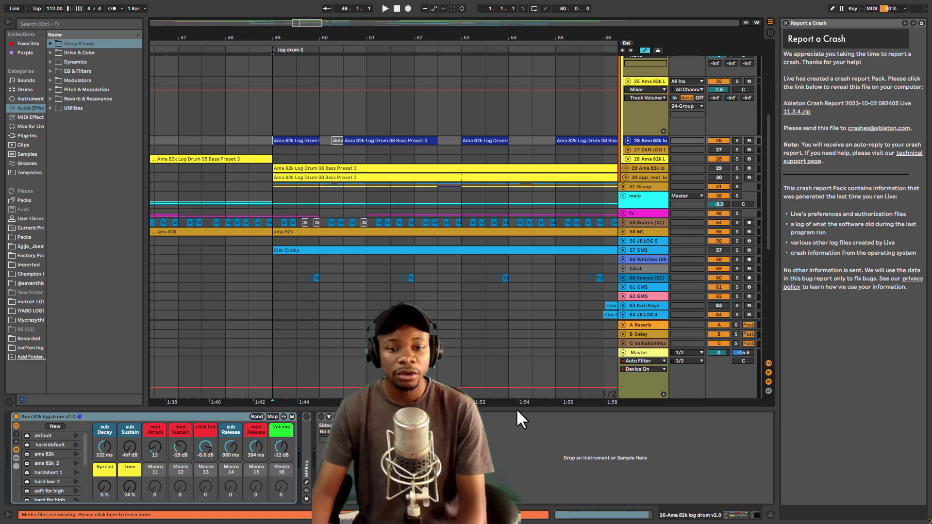
left_click(627, 139)
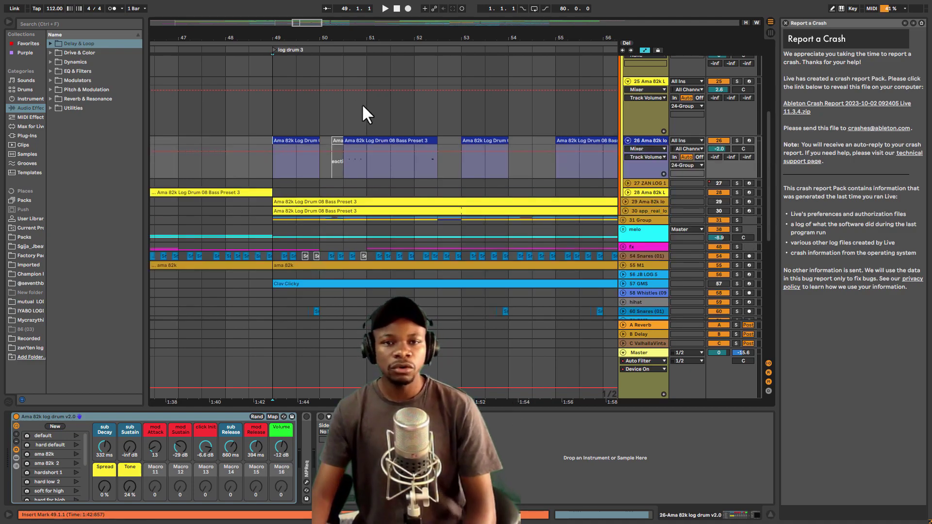
Step: Play the log drum 3 section from bar 49 with track 26's clips in view
left_click_drag(335, 40, 313, 163)
scroll(645, 124, "up", 3)
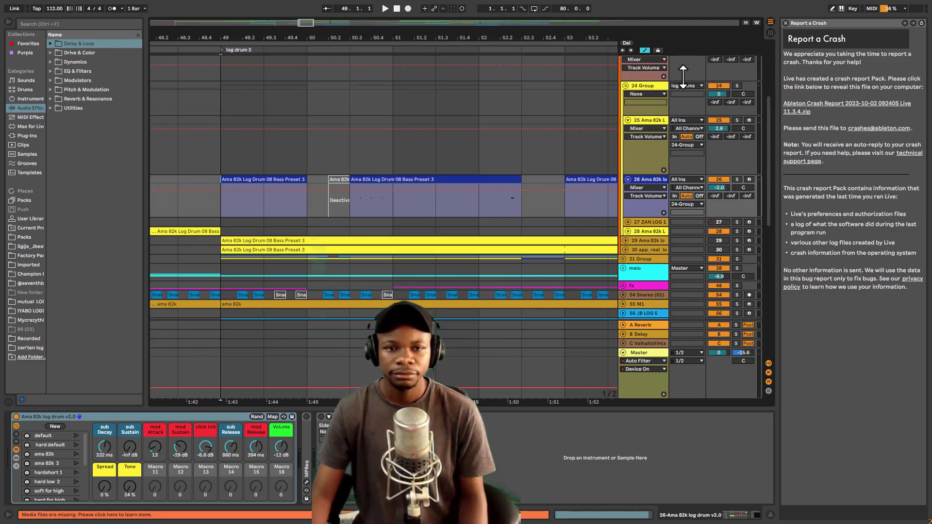
key("space")
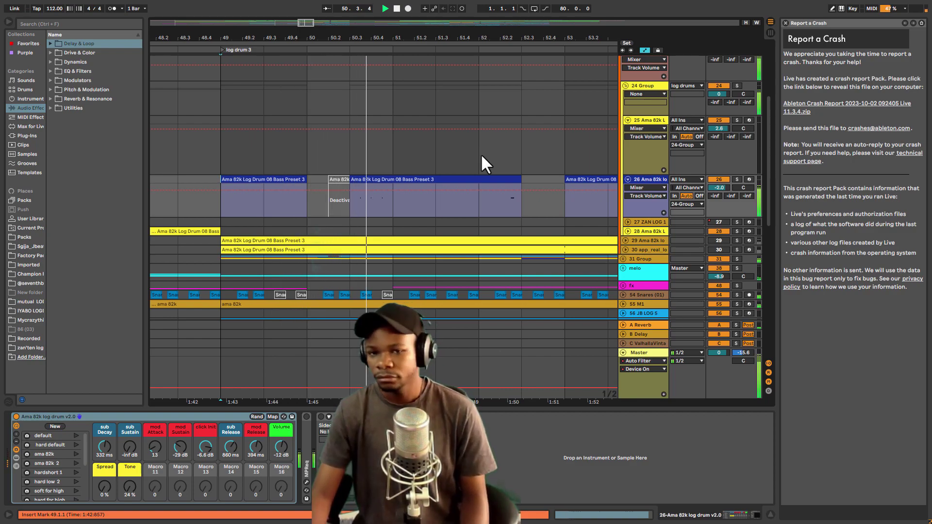
scroll(486, 174, "down", 1)
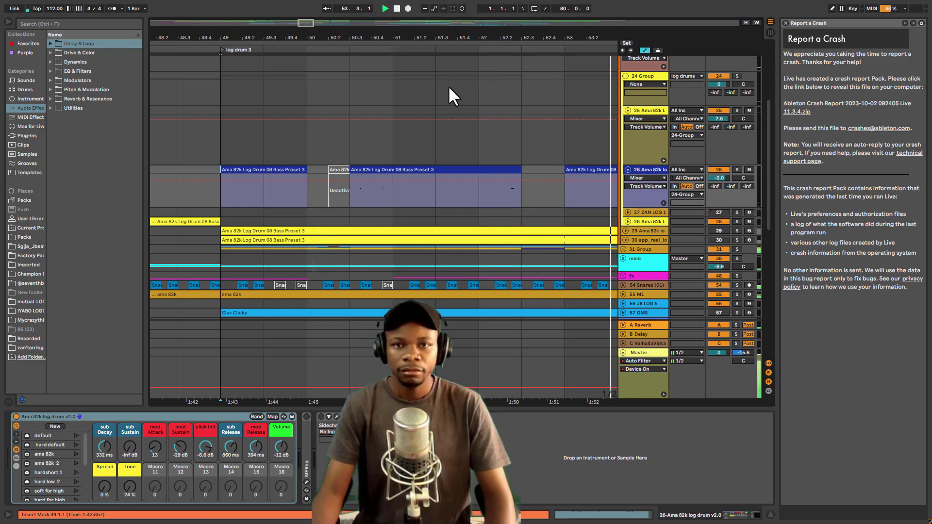
left_click_drag(437, 38, 426, 35)
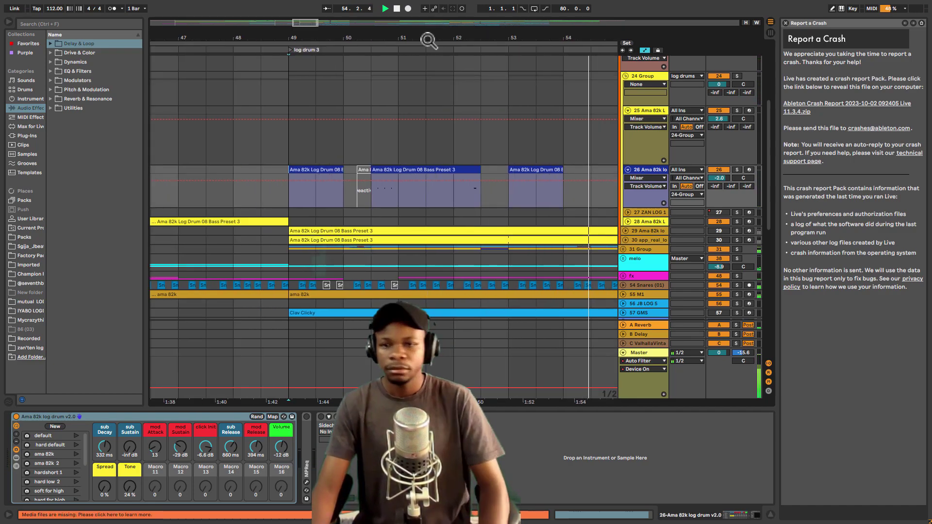
Step: Stop playback, set the insert marker at 50.3.1 on track 26, and play the log drum soloed from there
scroll(572, 160, "down", 2)
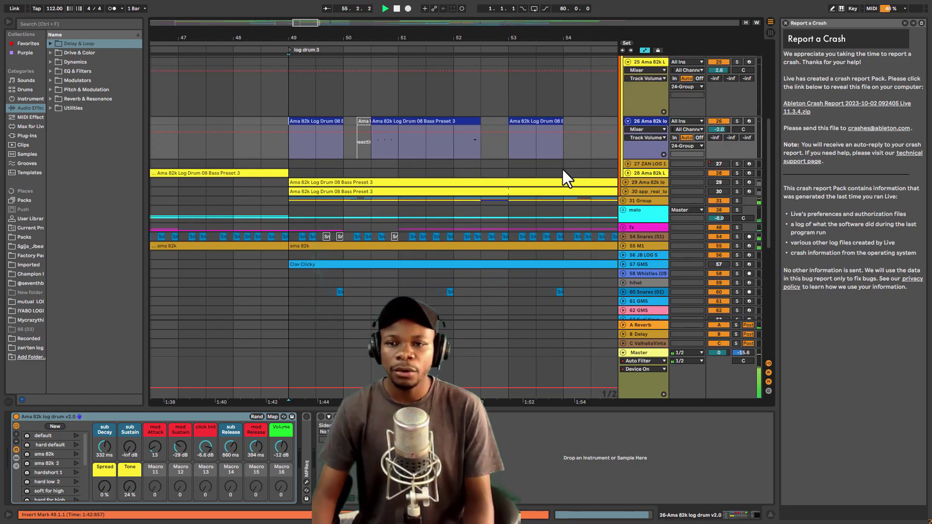
key("space")
left_click(374, 149)
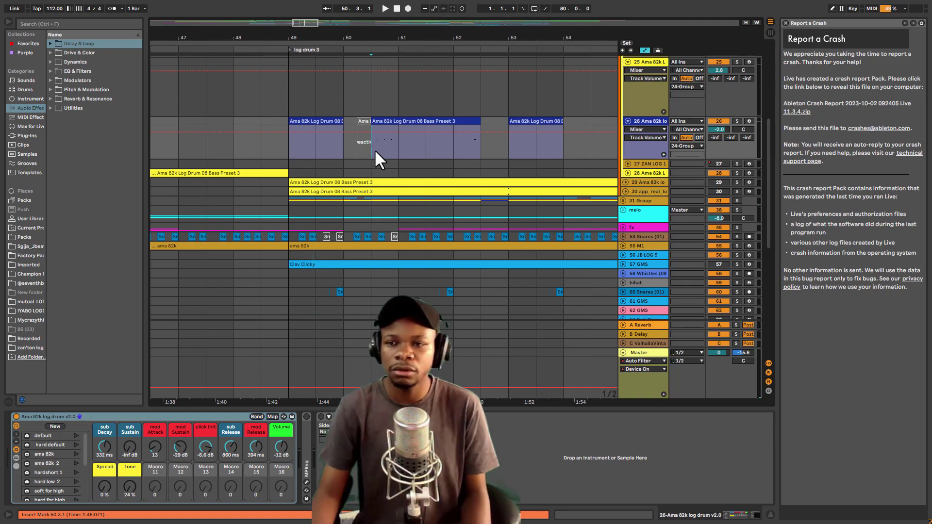
left_click(737, 121)
key("space")
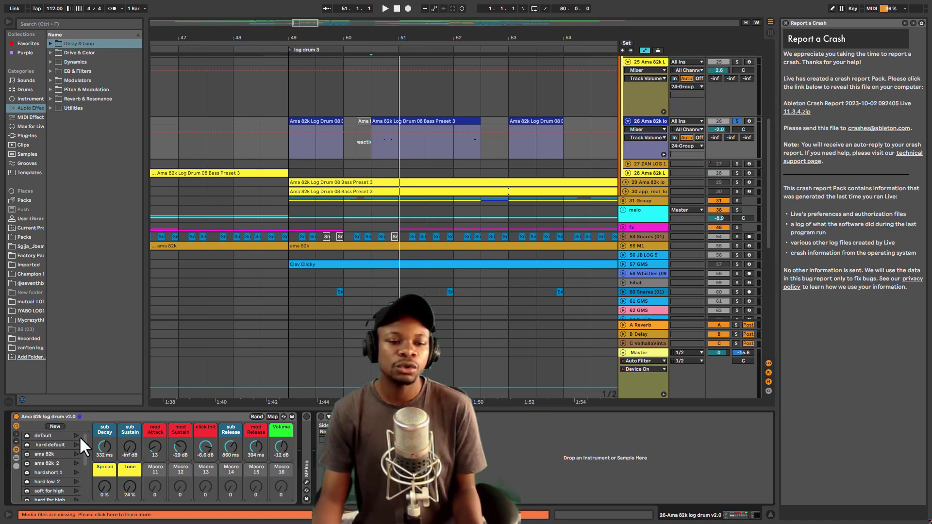
Step: Audition the hard default, ama 82k and ama 82k 2 macro variations on the soloed track 26 rack
mouse_move(84, 441)
left_mouse_down()
mouse_move(83, 469)
mouse_move(68, 448)
left_mouse_up()
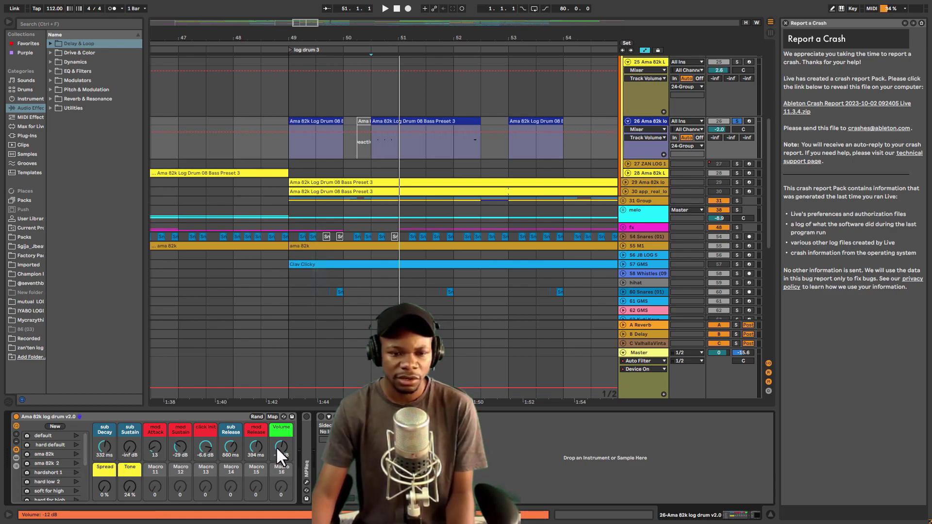
key("space")
left_click(75, 445)
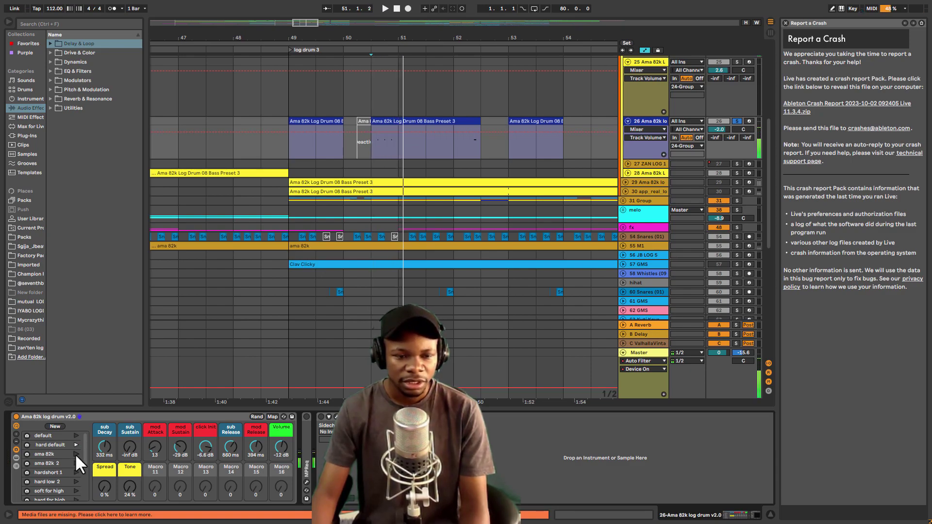
left_click(75, 464)
key("space")
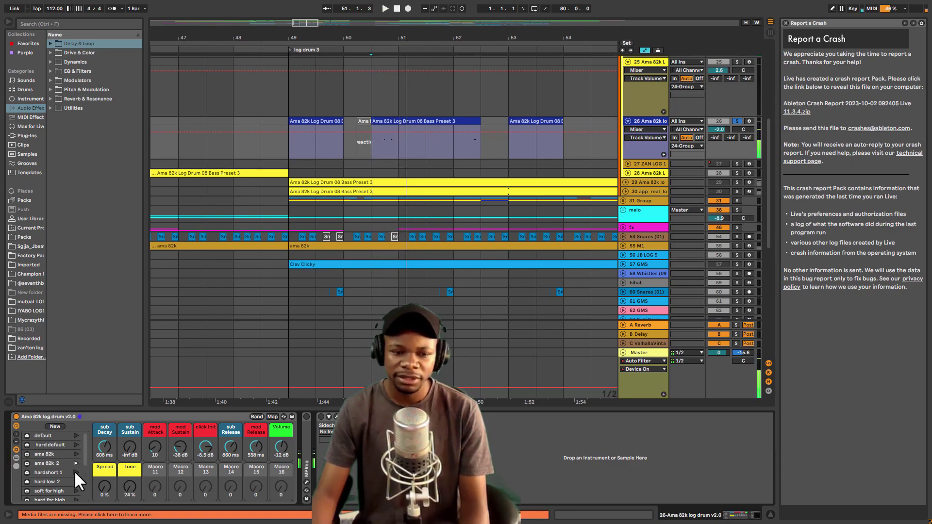
key("space")
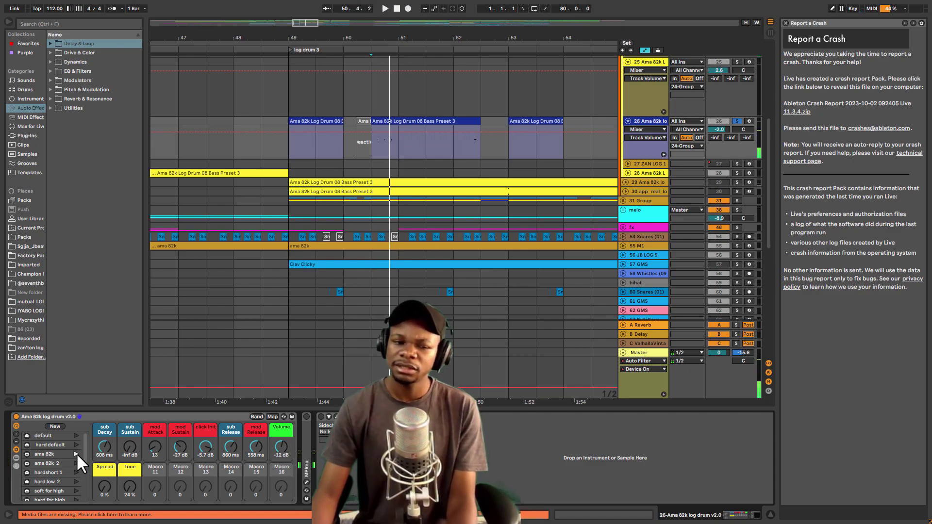
left_click(77, 463)
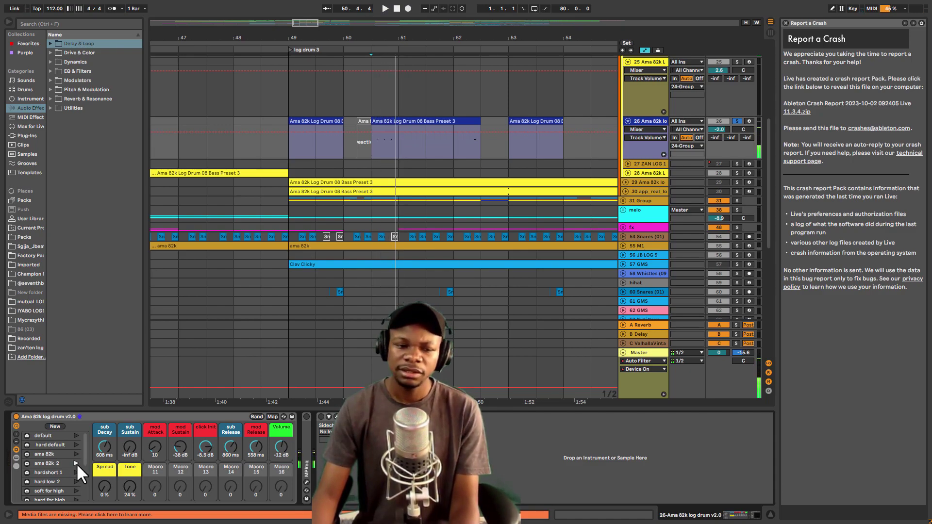
Step: Recall the ama 82k ext 3 macro variation further down the list and audition the log drum
scroll(84, 461, "down", 4)
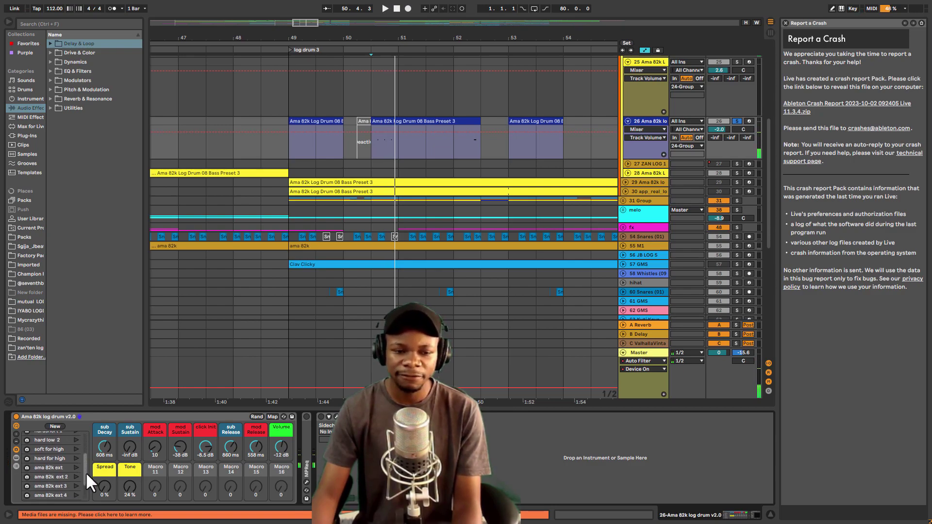
left_click_drag(86, 472, 86, 488)
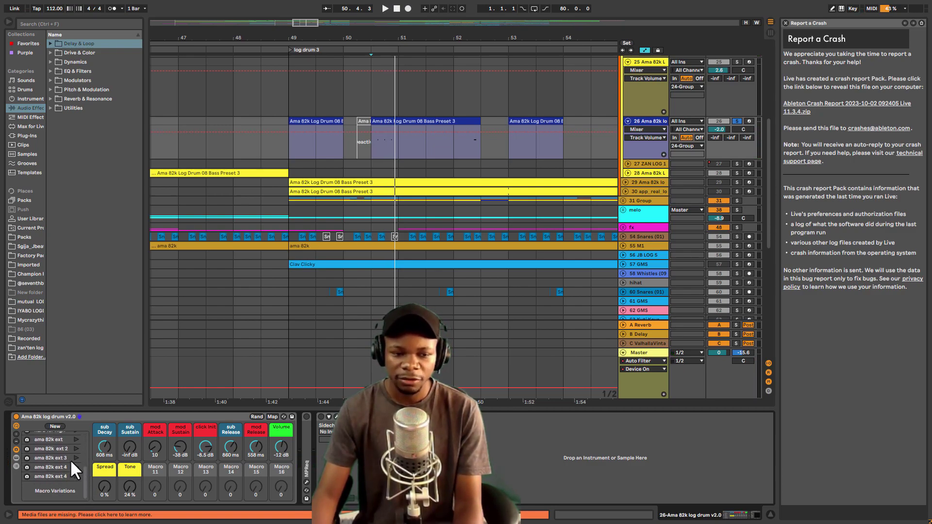
left_click(75, 458)
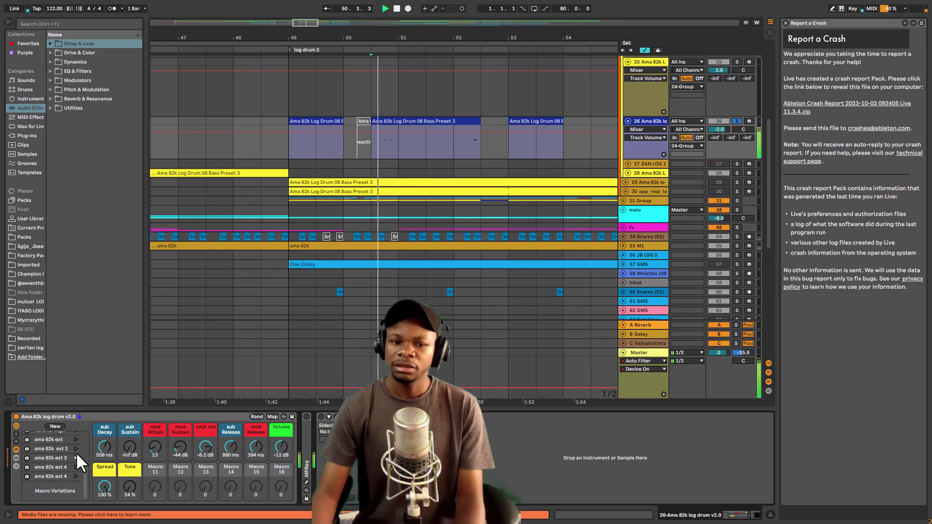
key("space")
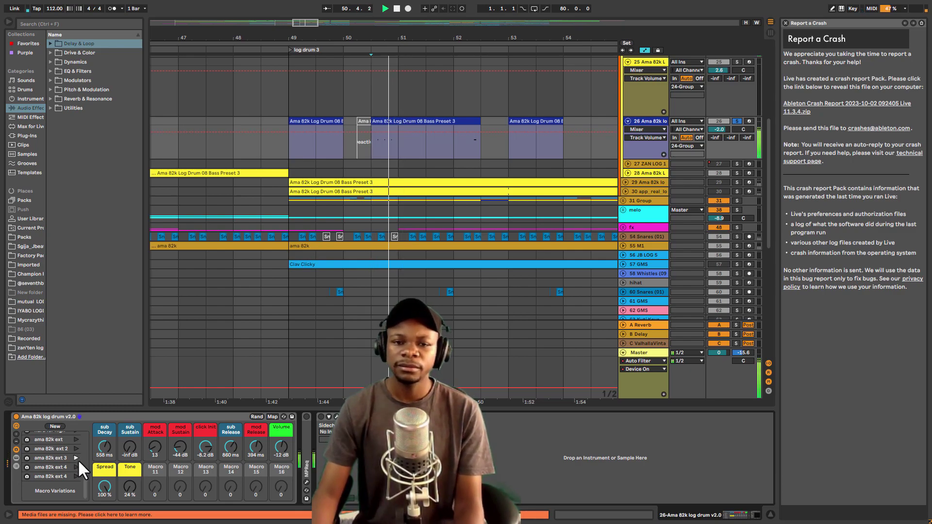
key("space")
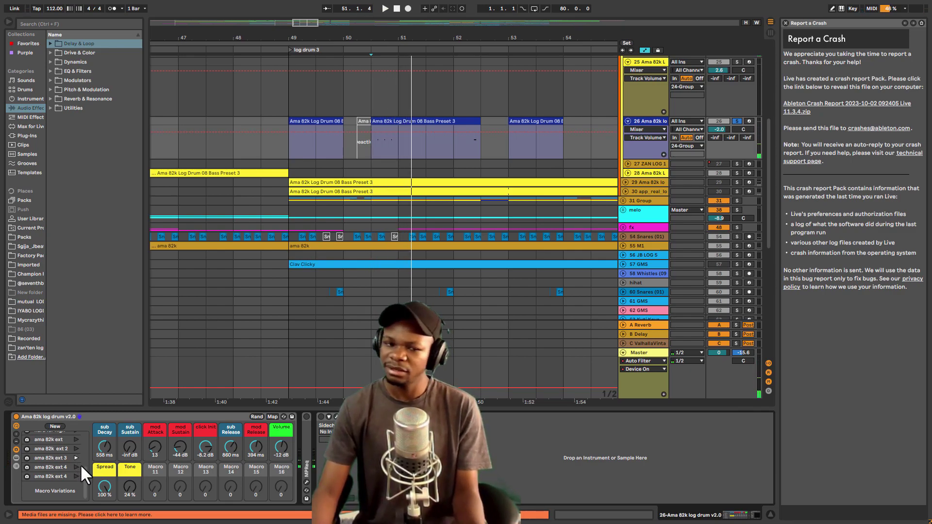
Step: Audition the first ama 82k ext 4 and the ama 82k ext 2 macro variations on track 26's rack
key("space")
key("space")
left_click(77, 467)
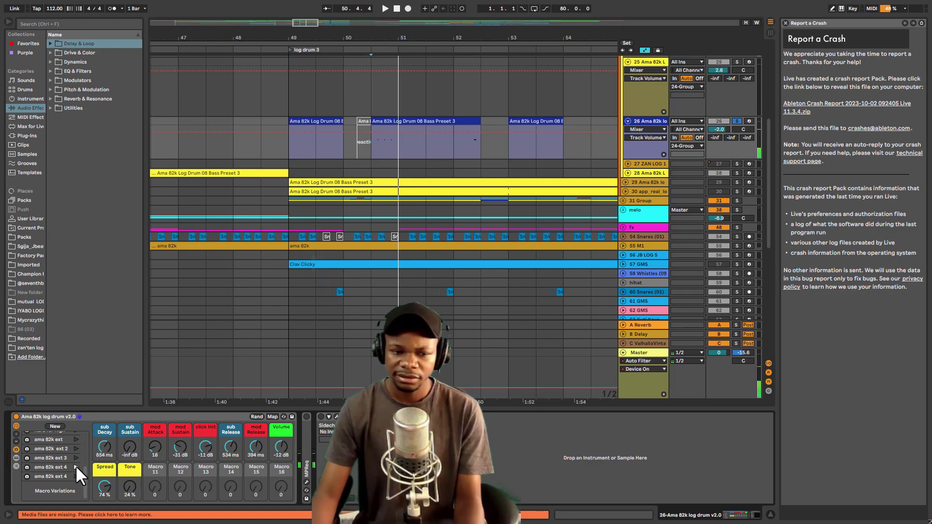
key("space")
left_click(75, 448)
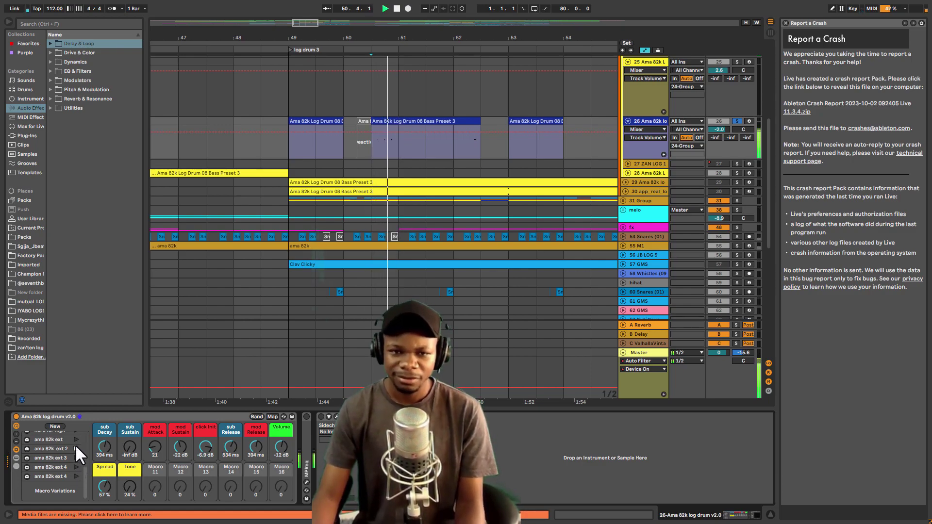
key("space")
key("space")
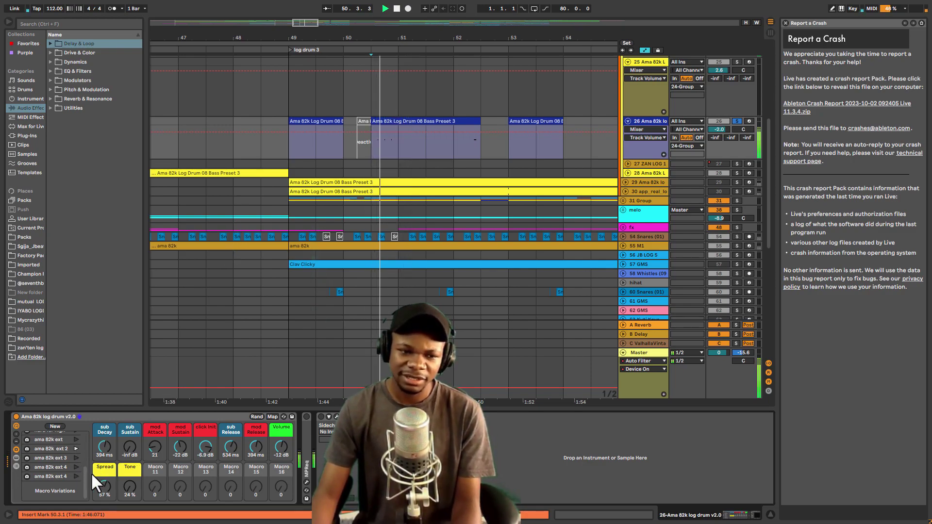
Step: Recall the ama 82k ext macro variation and replay the soloed log drum from 50.3.1
left_click(75, 439)
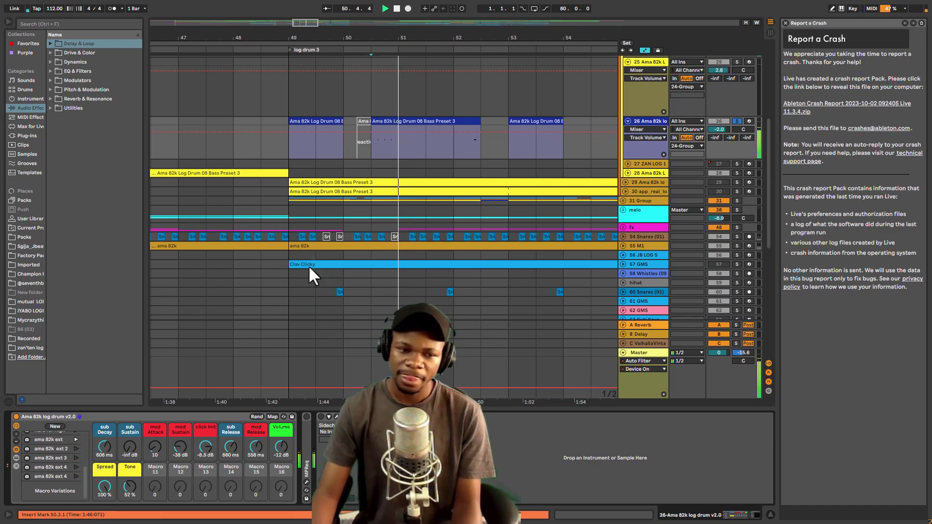
scroll(73, 456, "up", 3)
key("space")
key("space")
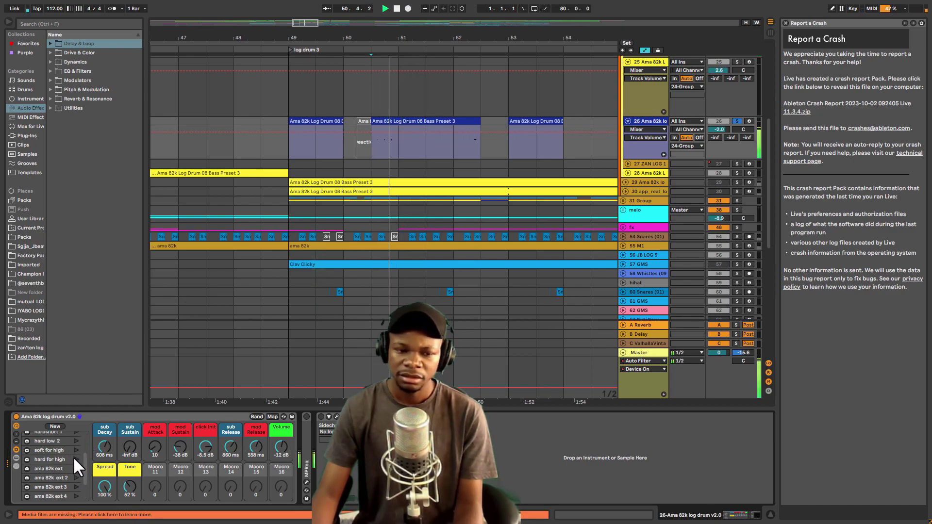
Step: Recall the soft for high macro variation on track 26's rack and audition it
left_click(77, 460)
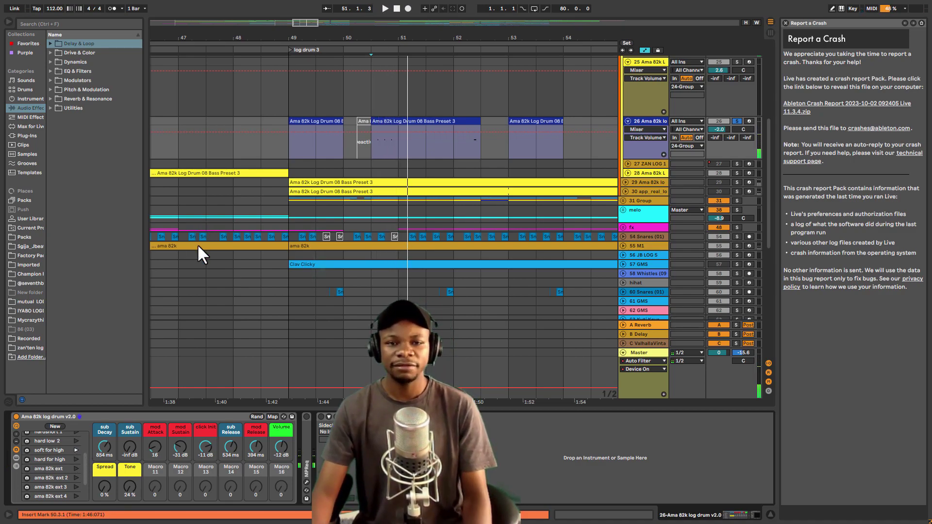
key("space")
key("space")
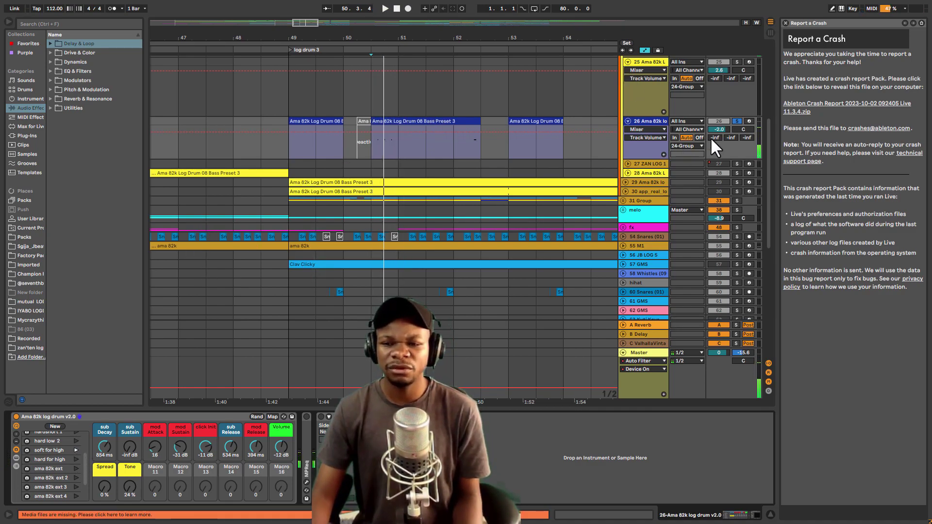
Step: Try a raised A Reverb send on track 26 during playback, and return the send to -inf dB
left_click_drag(712, 137, 716, 165)
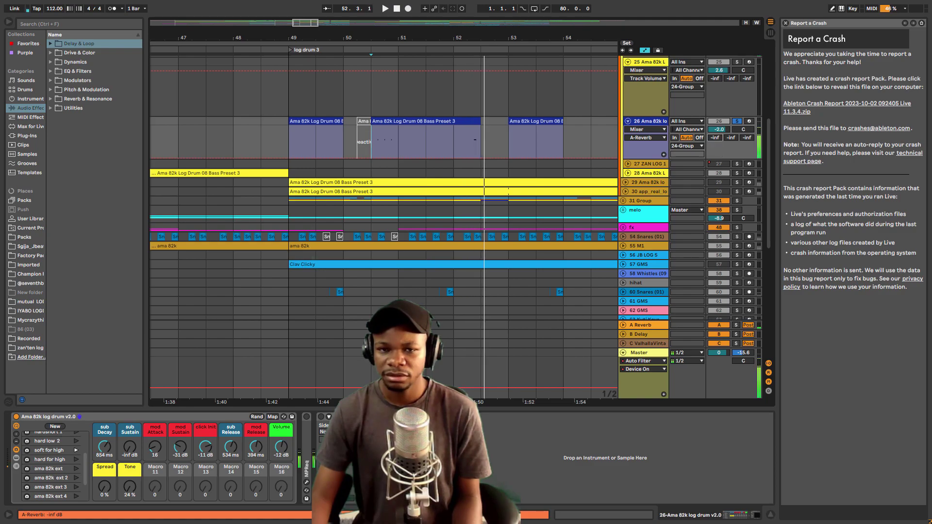
key("space")
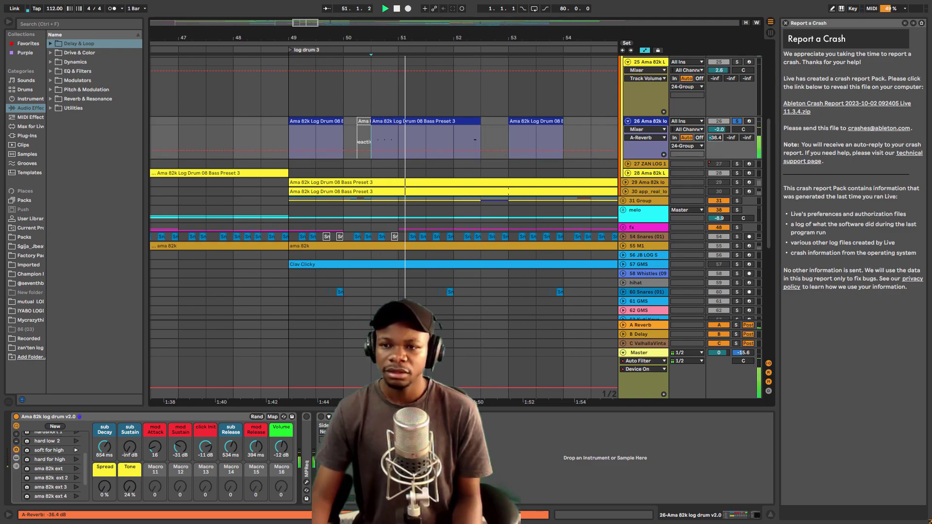
left_click_drag(714, 138, 715, 160)
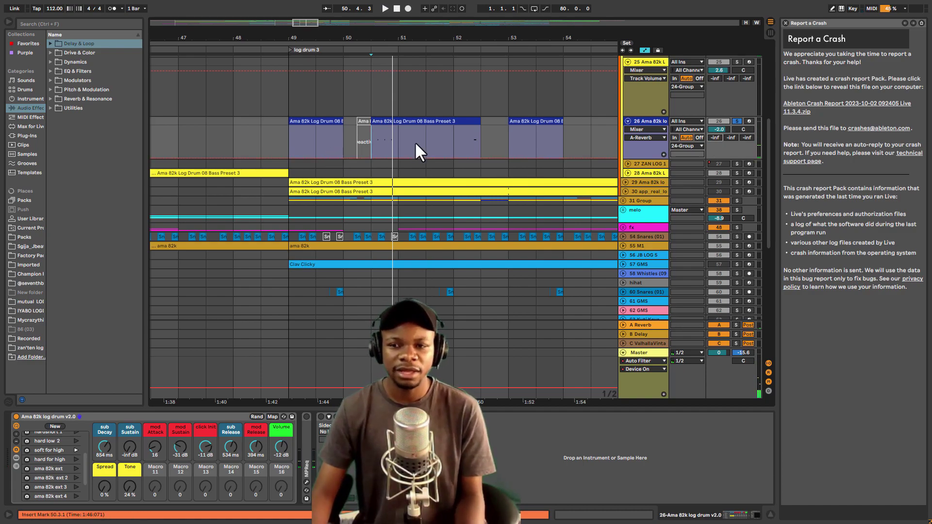
left_click(380, 134)
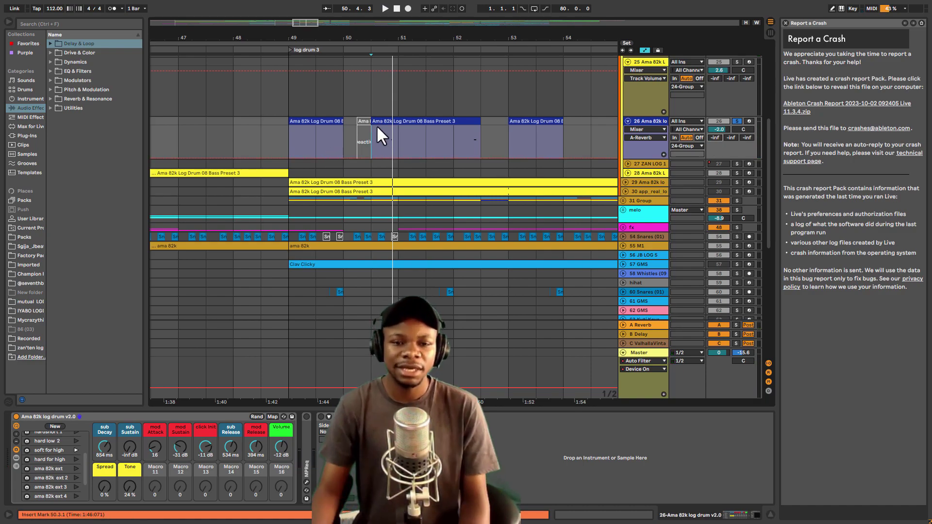
Step: Place the insert marker at bar 49, unfold the 31 Group, and shrink the device view to enlarge the arrangement
scroll(456, 162, "down", 5)
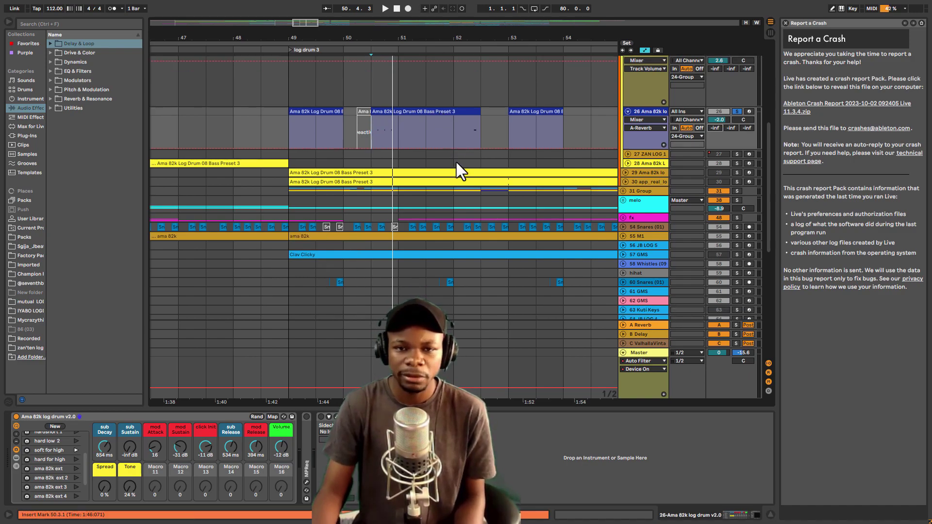
scroll(463, 180, "down", 1)
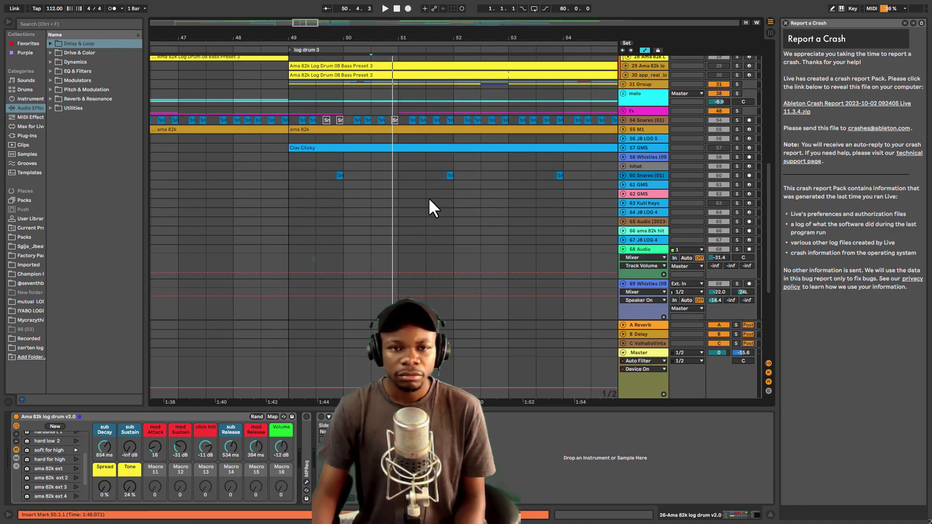
scroll(422, 199, "up", 3)
left_click(285, 118)
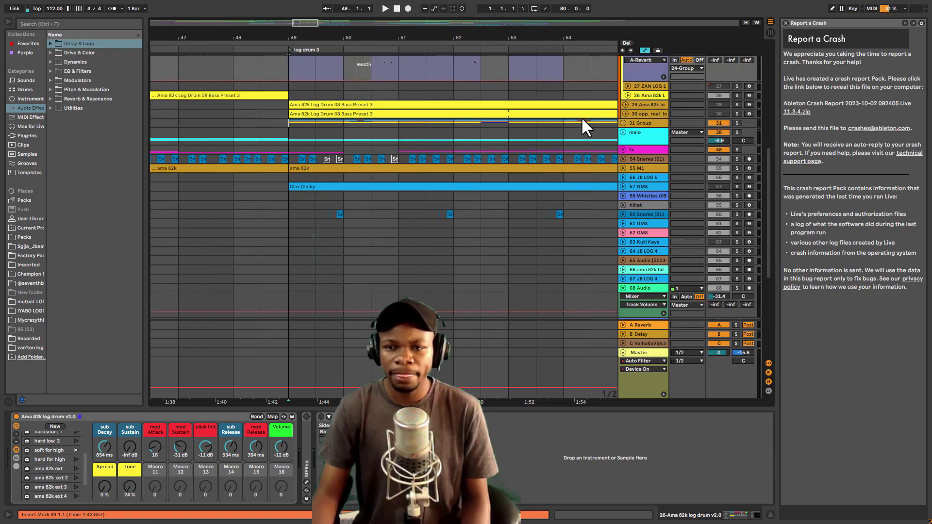
left_click(623, 122)
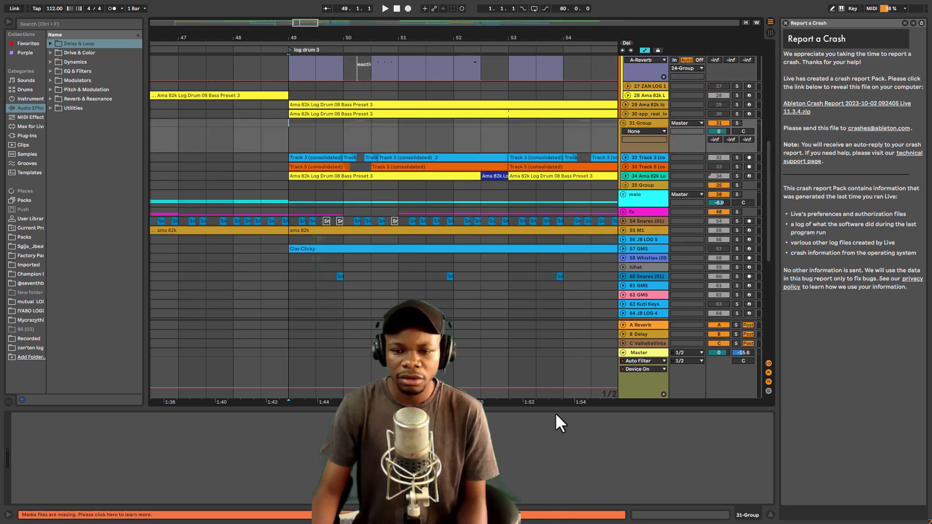
left_click_drag(563, 412, 563, 500)
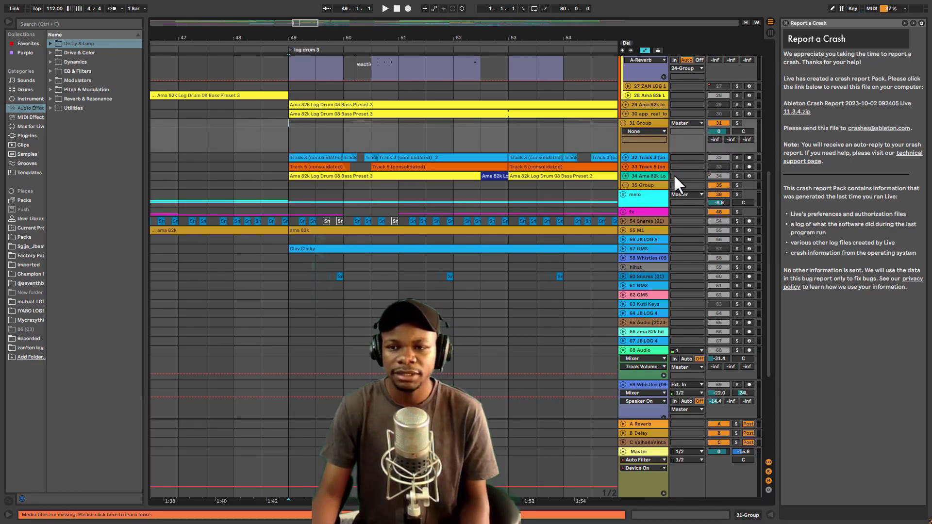
Step: Solo the 31 Group and play it from bar 49 with its clips in view
left_click(736, 123)
key("space")
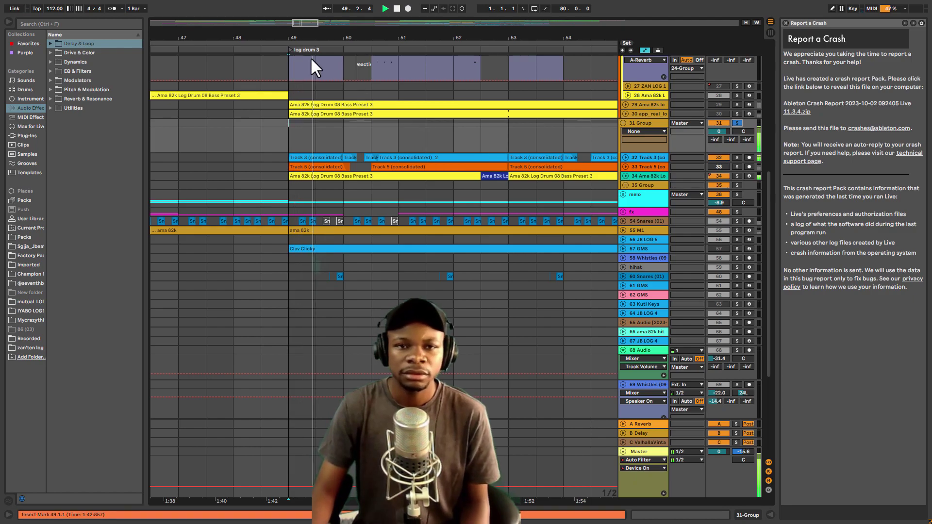
left_click_drag(359, 34, 363, 25)
scroll(447, 205, "up", 3)
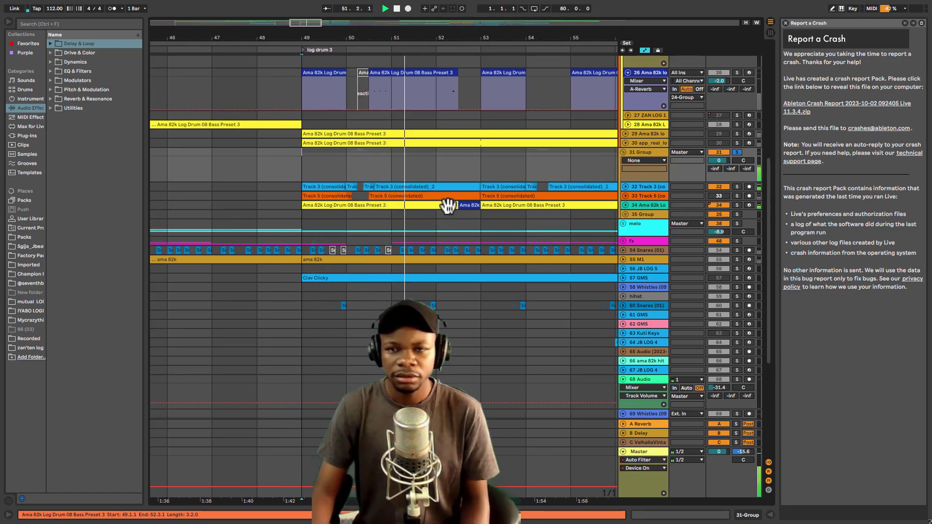
scroll(588, 162, "up", 2)
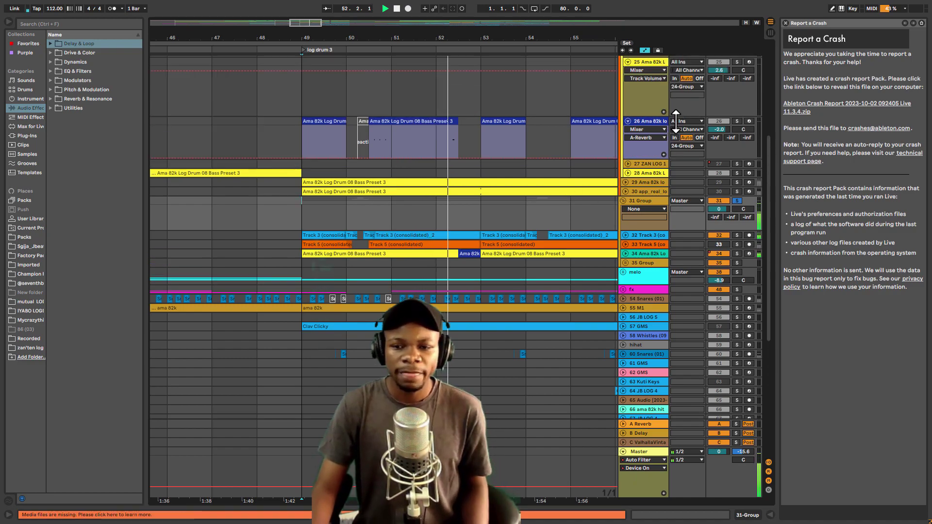
Step: Stop playback, unfold log drum track 34 inside the 31 Group, and select that track
scroll(593, 233, "down", 3)
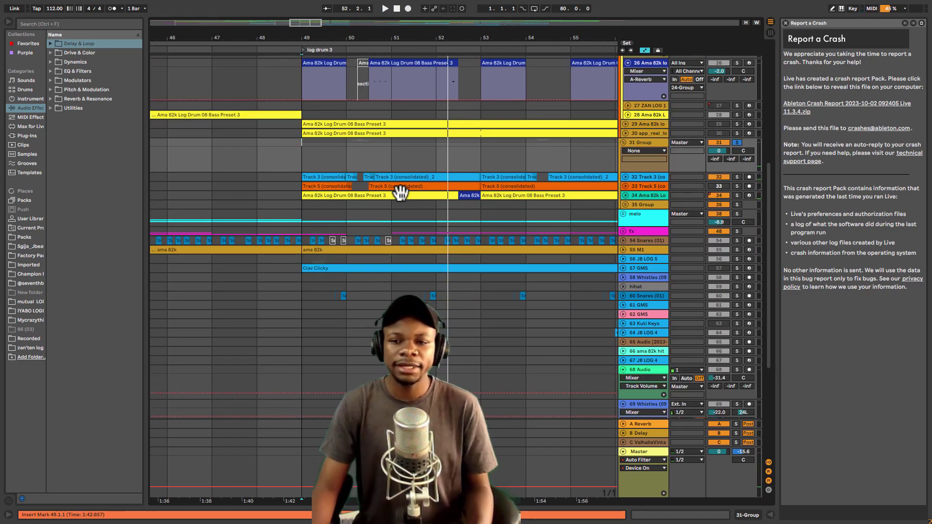
left_click(627, 196)
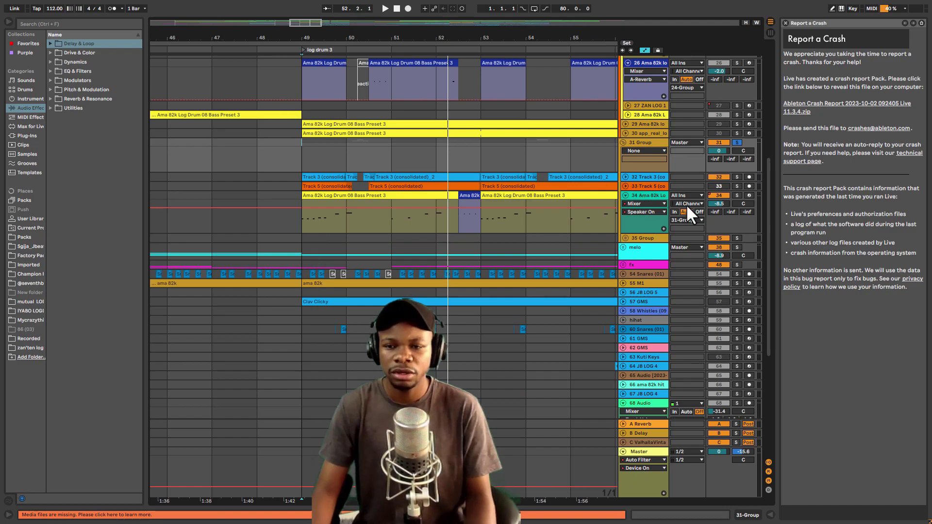
left_click(649, 195)
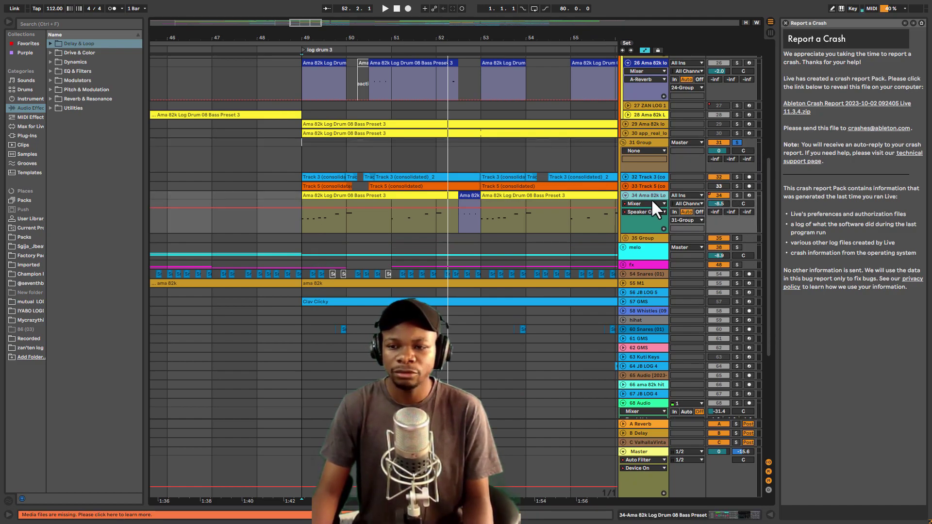
Step: Solo log drum track 34, show its device view, and play a short passage from bar 49
left_click(736, 196)
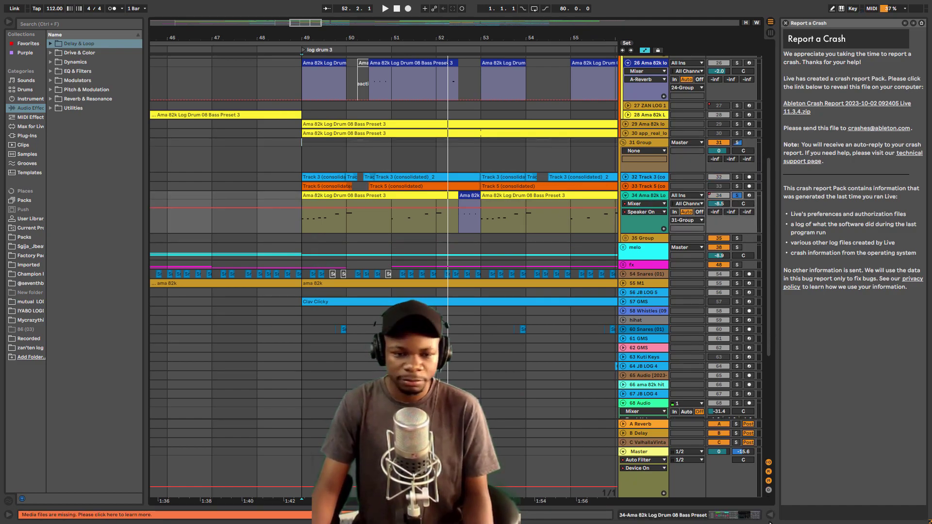
left_click(755, 518)
key("space")
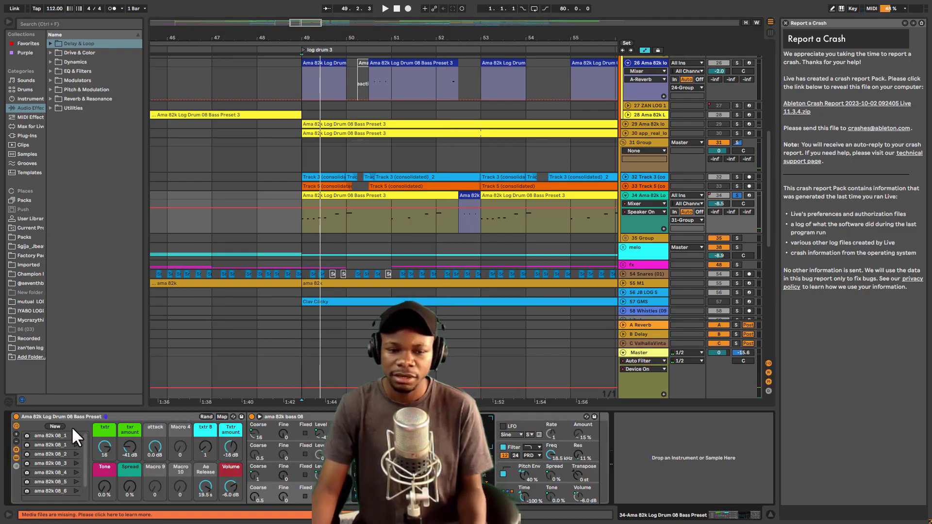
key("space")
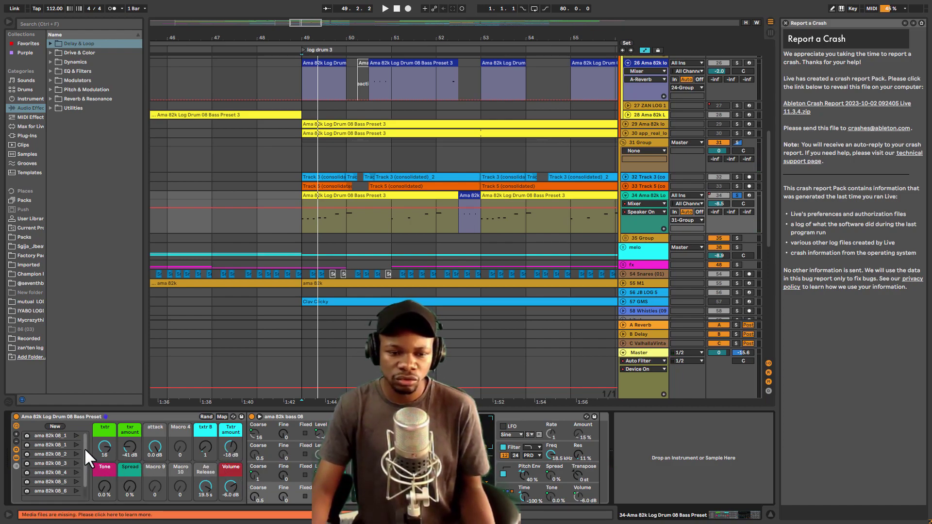
Step: Store the current macros of track 34's rack as a new variation, and recall the first saved variation, ama 82k 08_1
left_click(52, 426)
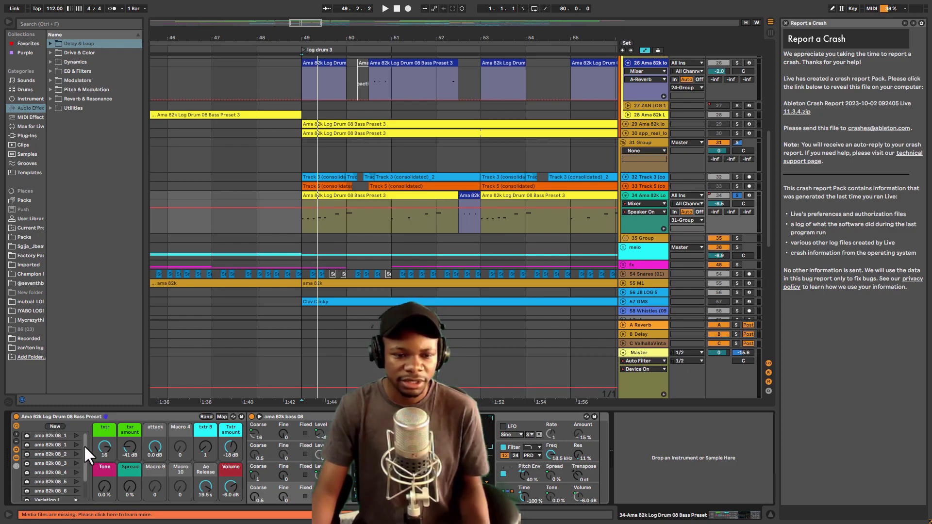
mouse_move(84, 444)
left_mouse_down()
mouse_move(85, 455)
mouse_move(81, 434)
left_mouse_up()
left_click(75, 434)
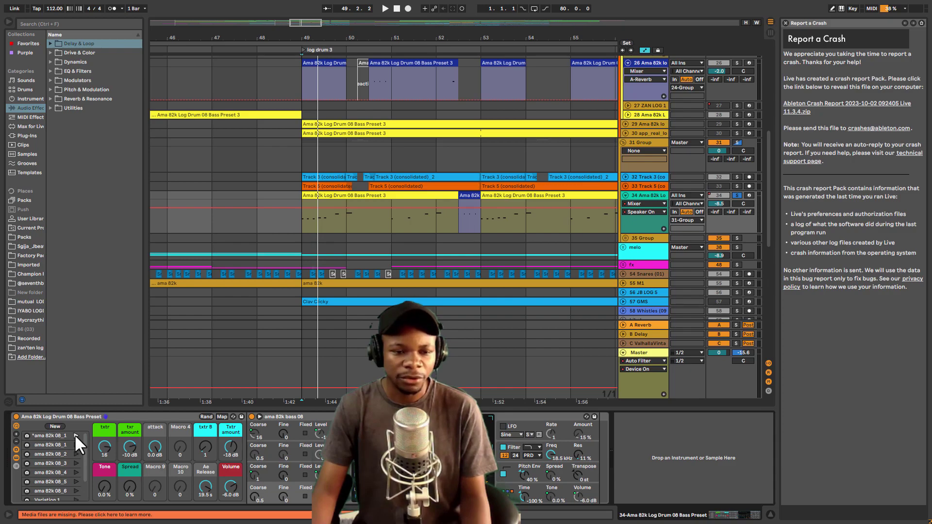
Step: Try the txr amount macro on track 34 at 0.0 dB and -24 dB during playback, and set it to -22 dB
key("space")
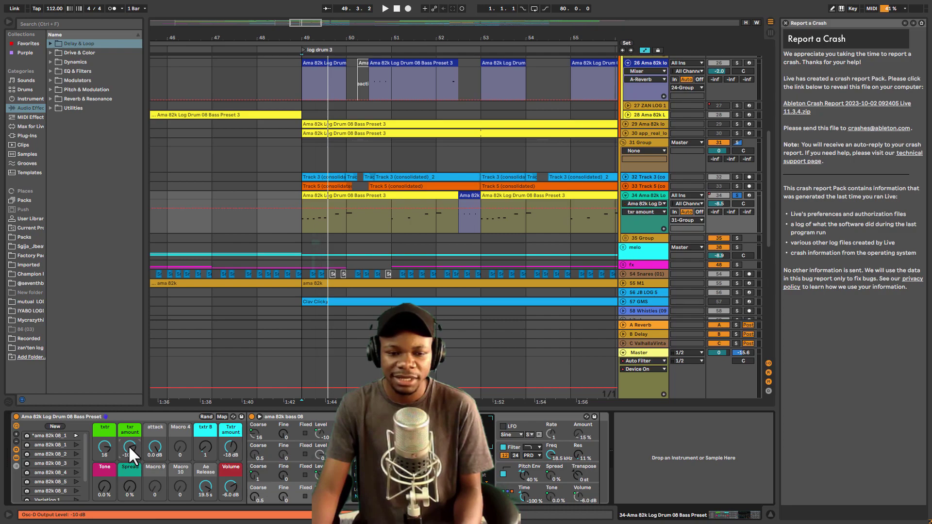
key("space")
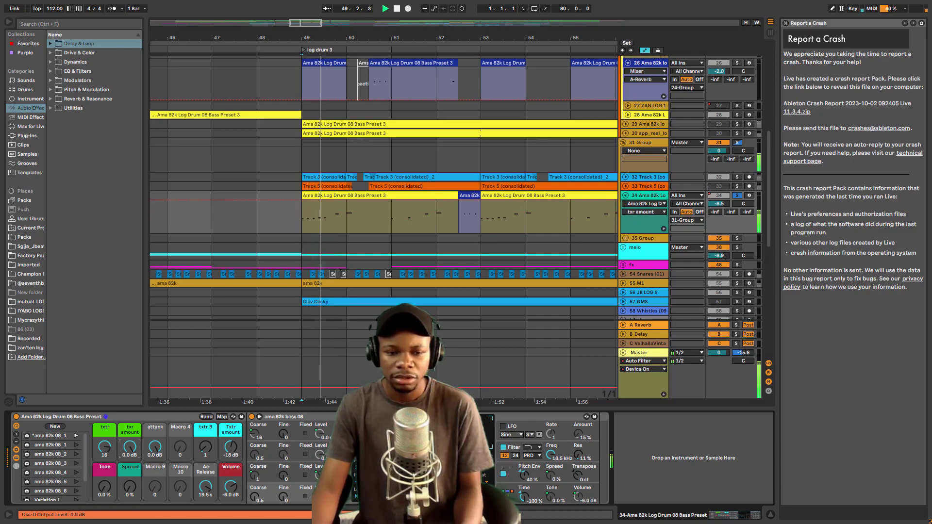
key("space")
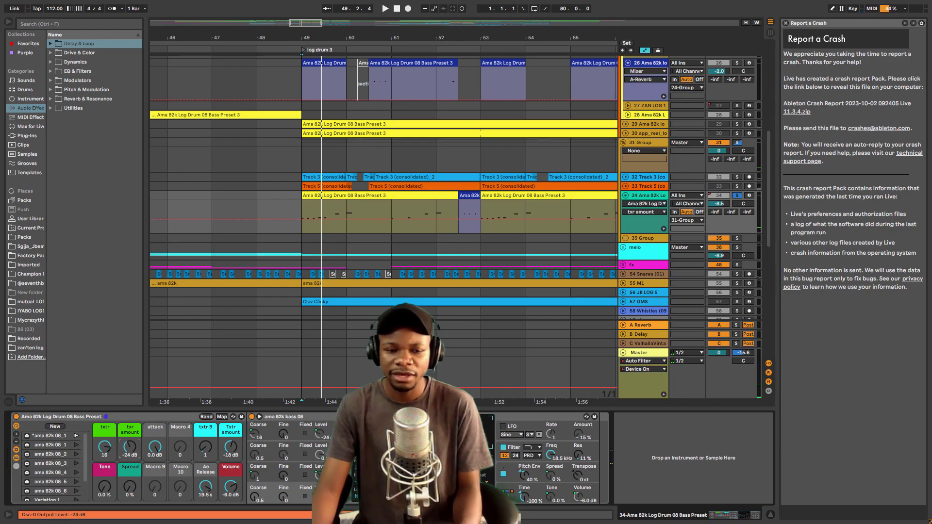
key("space")
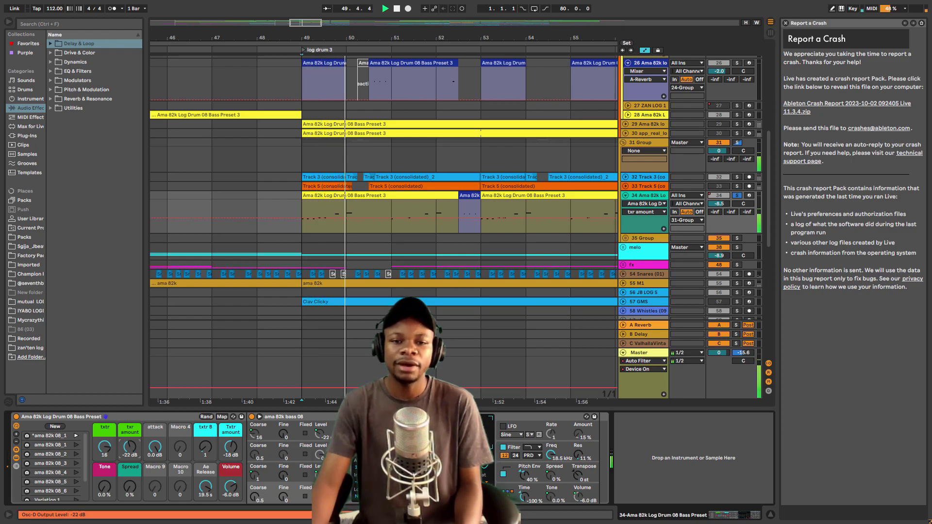
key("space")
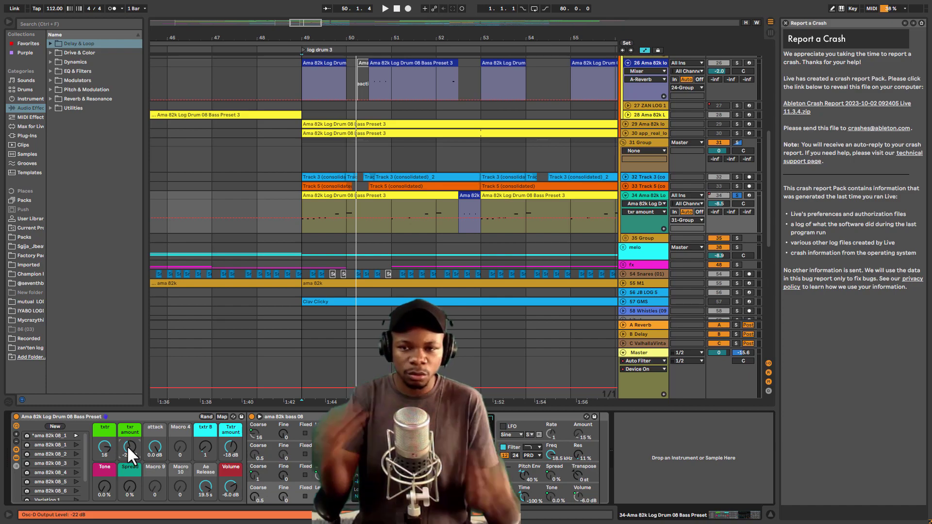
Step: Play track 34 briefly from bar 49, solo audio track 32 for comparison, and unfold track 32 to show its waveforms
key("space")
key("space")
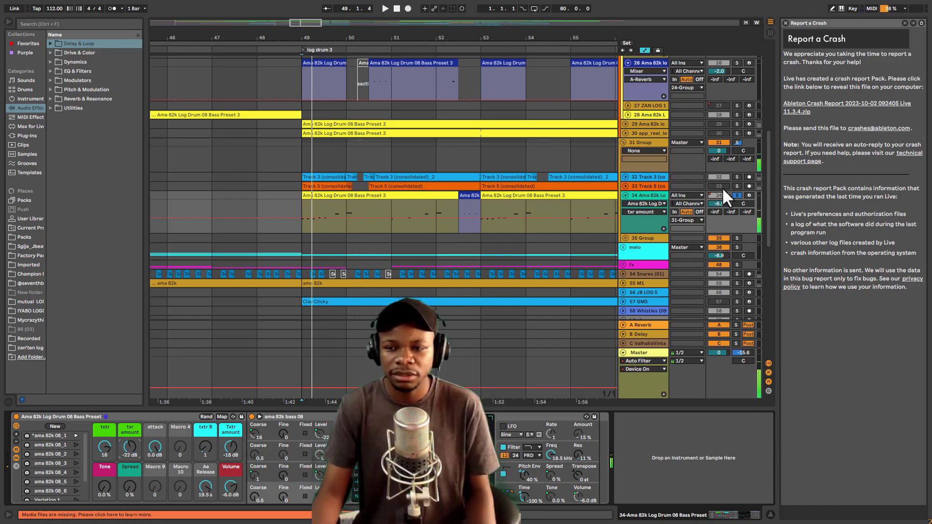
left_click(737, 177)
key("space")
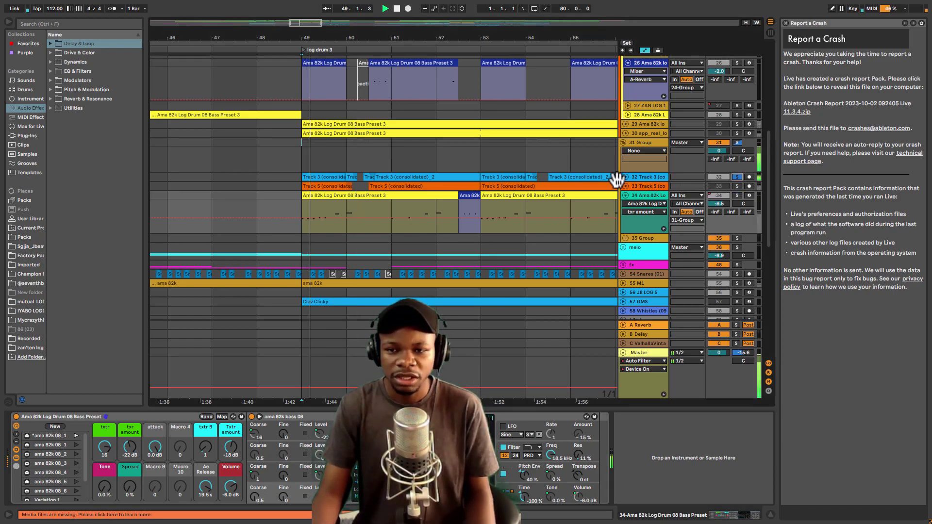
key("space")
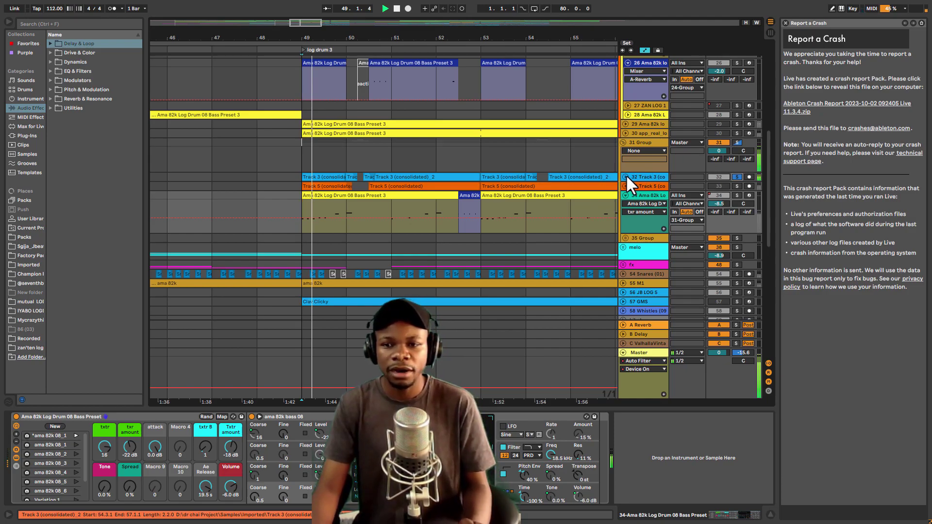
left_click(626, 175)
left_click(625, 177)
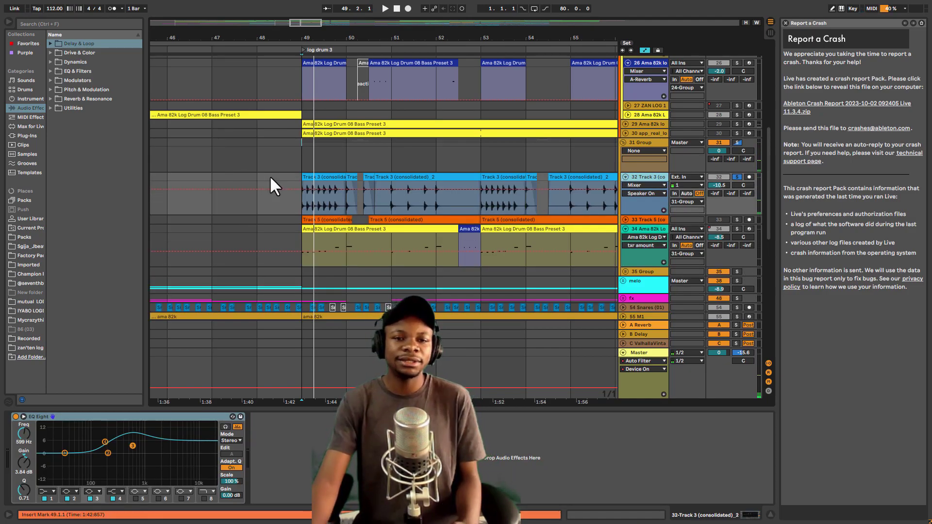
left_click(311, 209)
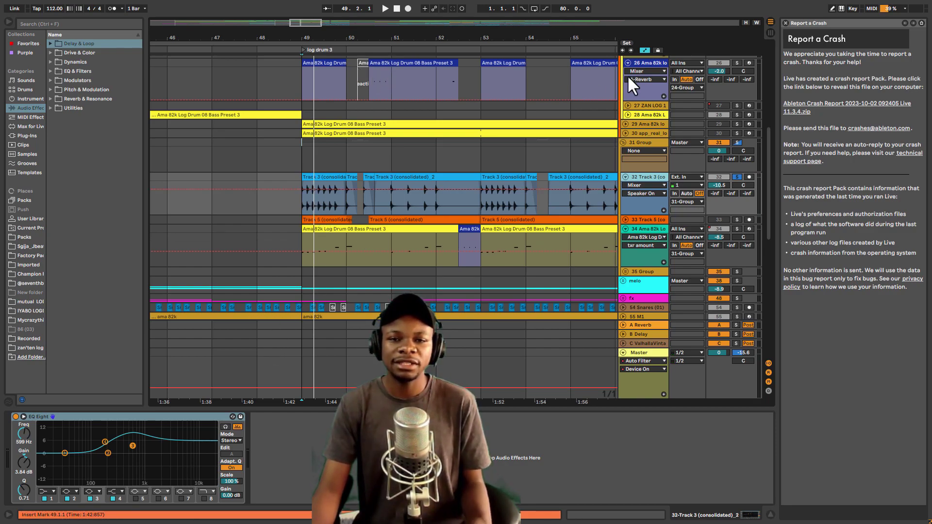
Step: Solo track 26 and play its log drum clip from bar 50.3 with its rack macros in view
left_click(381, 62)
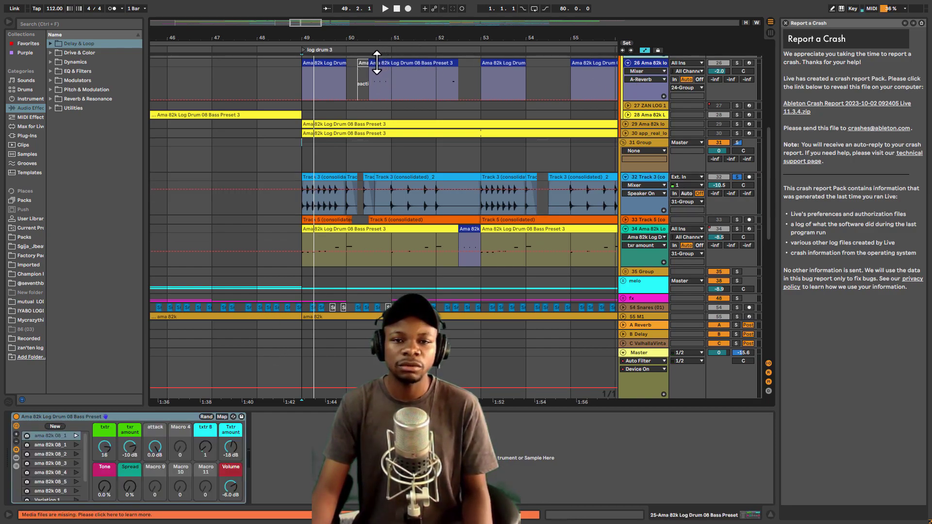
left_click(738, 63)
key("space")
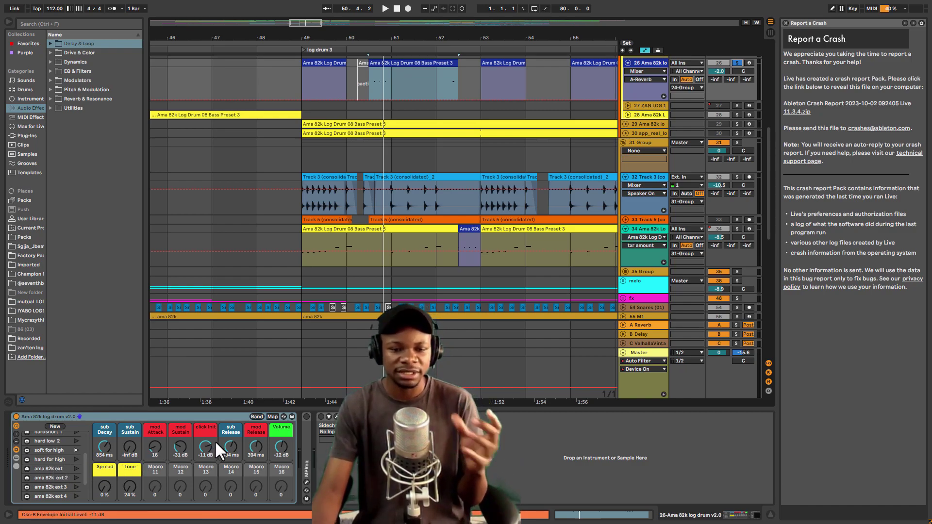
left_click_drag(153, 445, 219, 448)
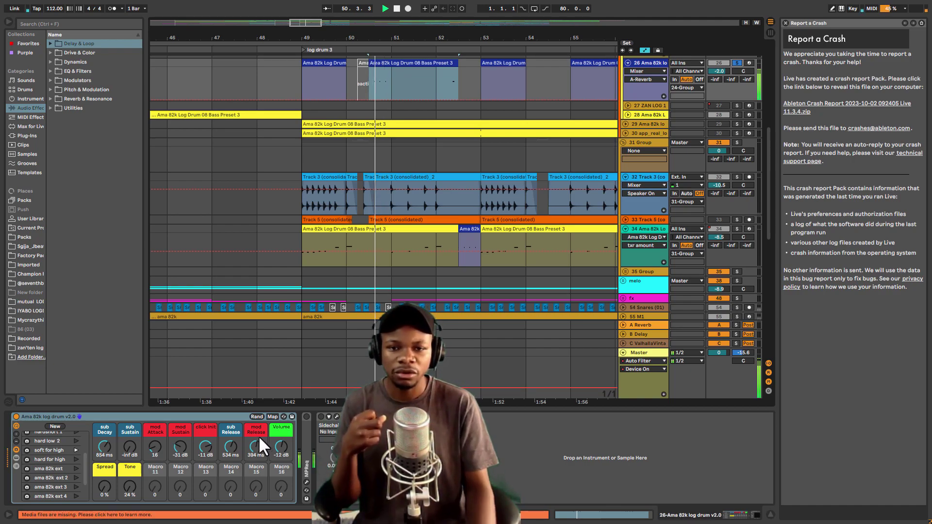
key("space")
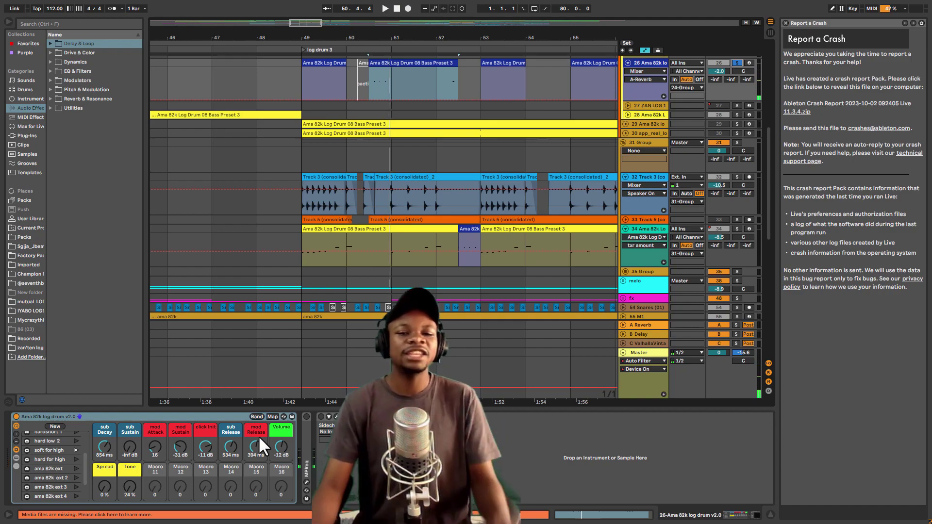
Step: Solo track 34 and play it, and select its clip starting at bar 49 to show its rack
scroll(504, 145, "down", 1)
scroll(505, 147, "down", 3)
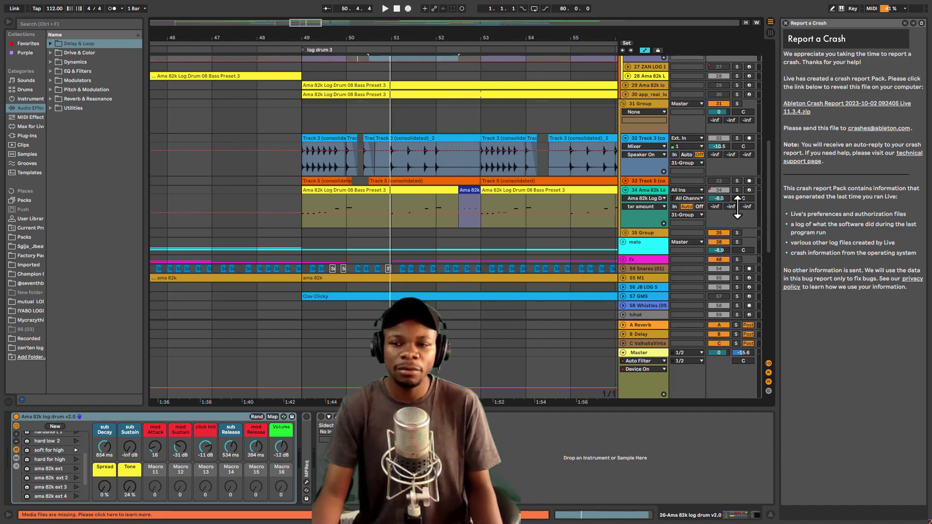
key("space")
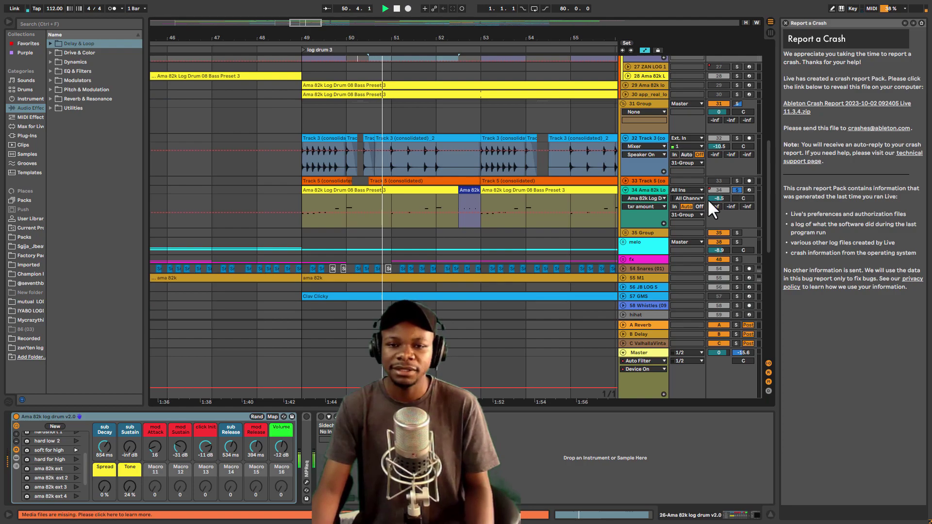
left_click(318, 190)
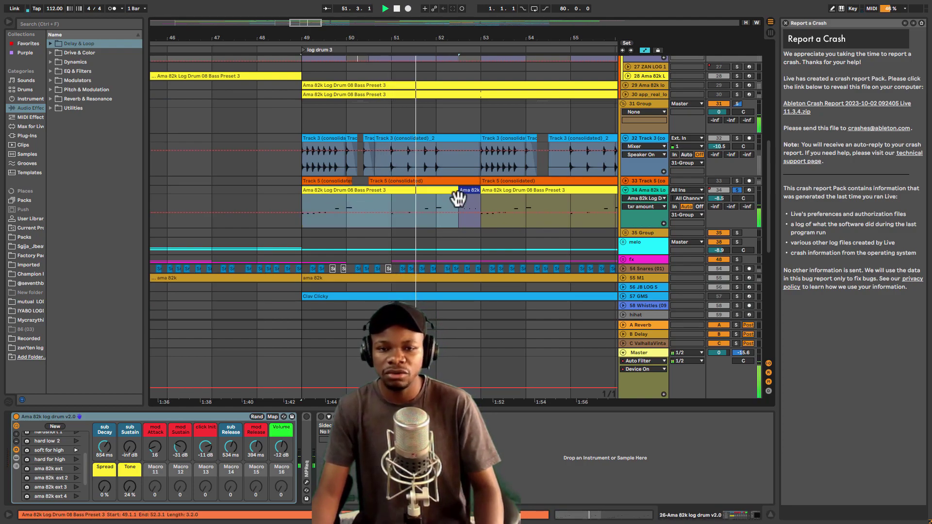
left_click(599, 202)
key("space")
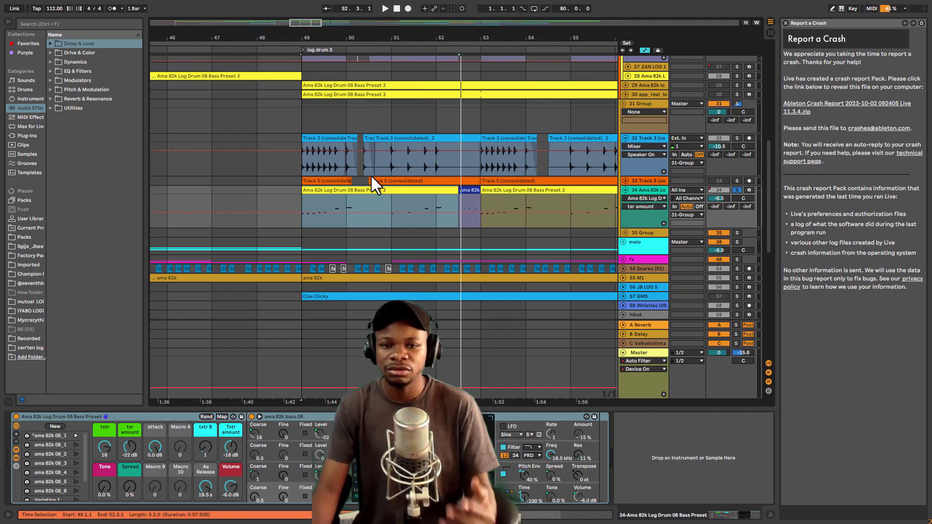
Step: Play from bar 49 with track 32 soloed together with track 34
left_click(399, 138)
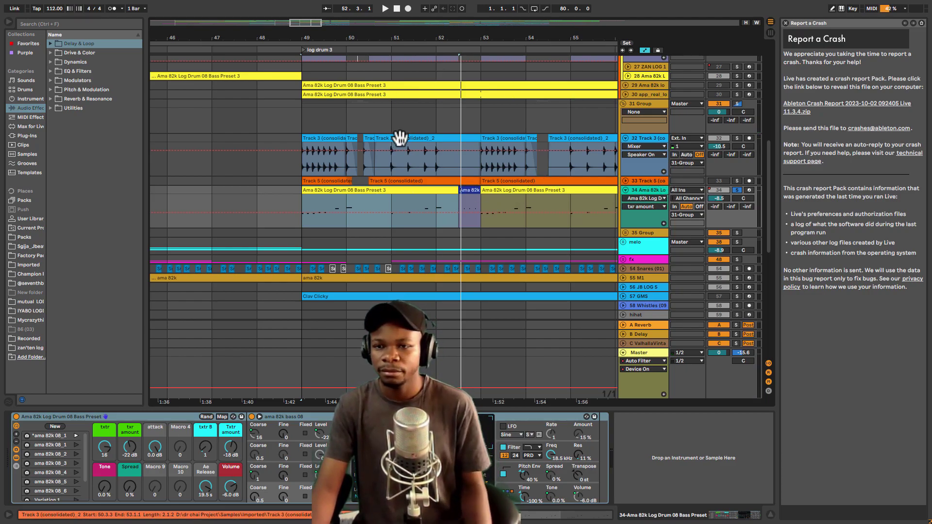
key("space")
left_click(738, 138)
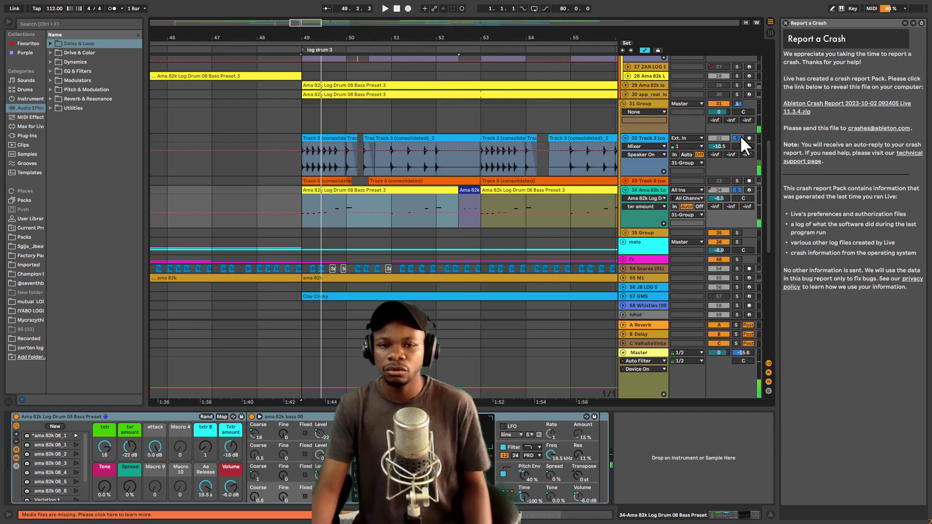
scroll(641, 135, "up", 3)
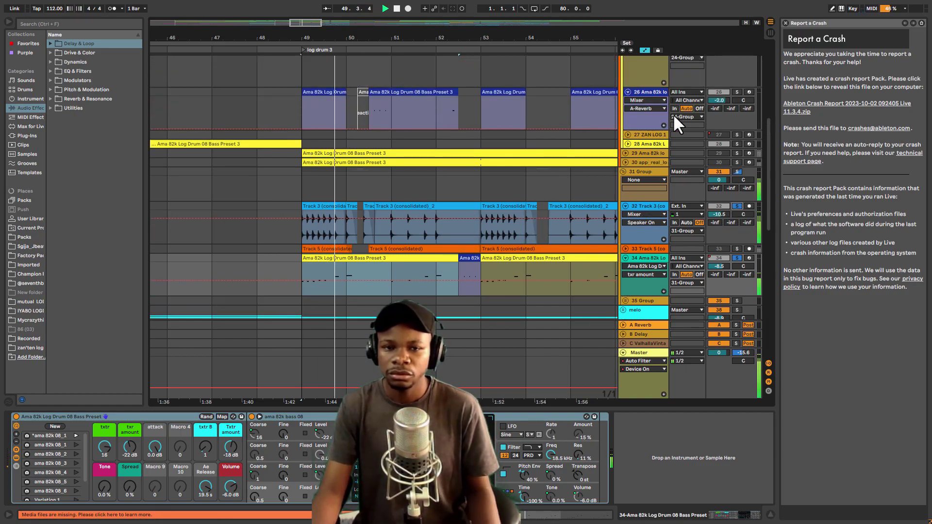
scroll(715, 110, "up", 5)
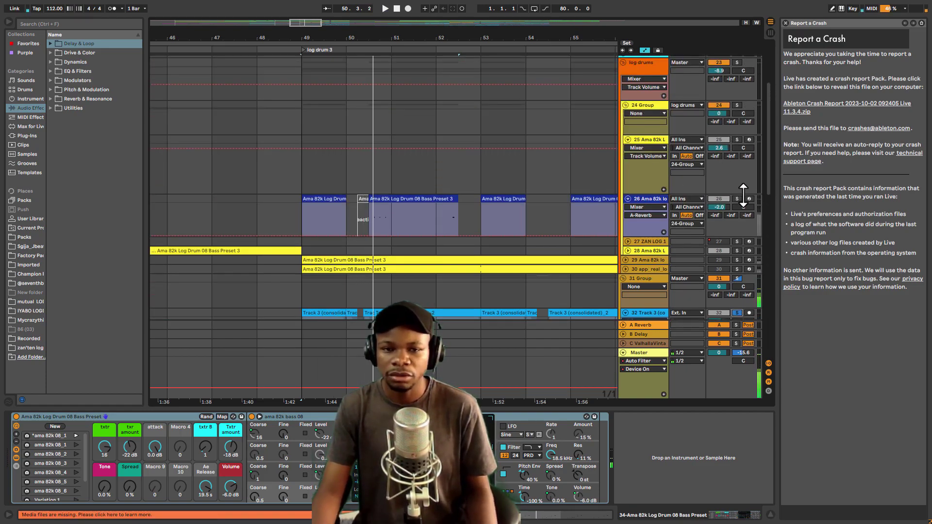
Step: Solo track 26 along with tracks 32 and 34, play from its clip at bar 50.3, and clear all solos
left_click(378, 201)
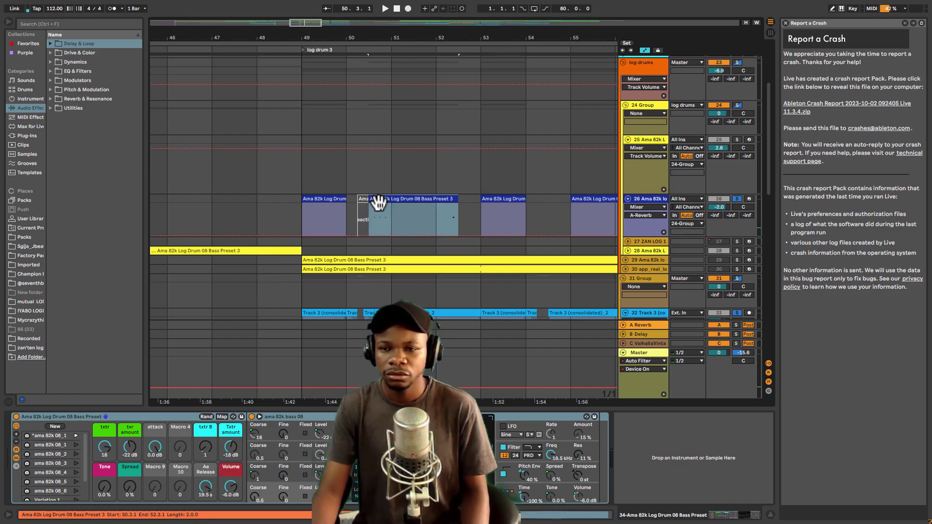
left_click(382, 202)
scroll(391, 192, "down", 3)
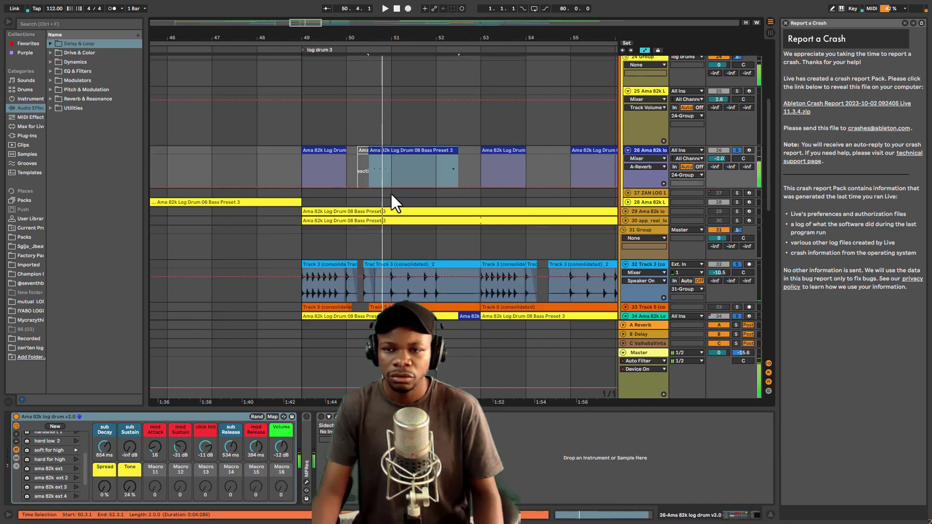
scroll(562, 159, "down", 2)
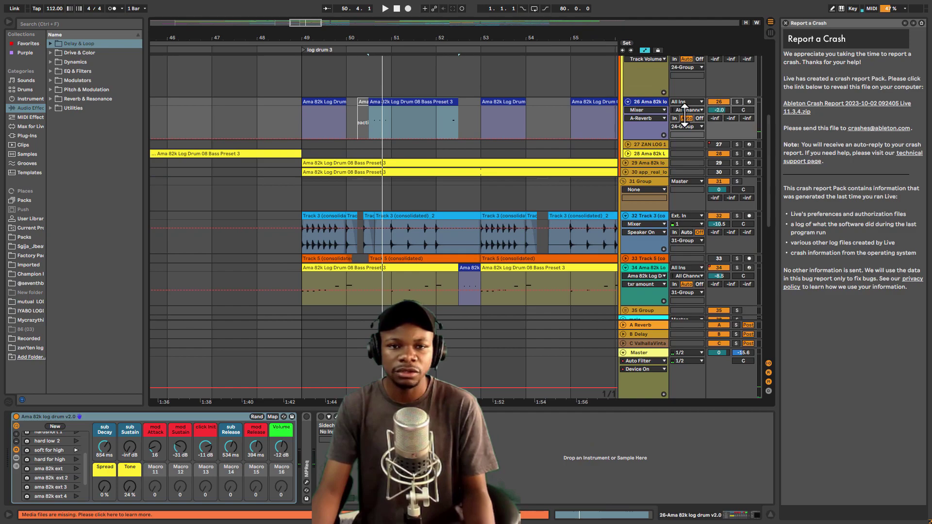
Step: Place the insert marker at bar 49 and play the full arrangement without any solos
left_click(304, 85)
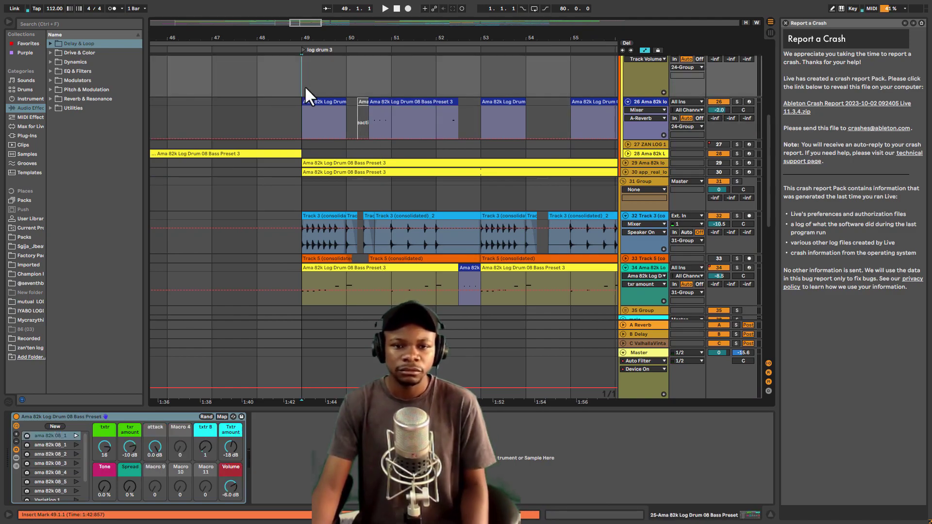
key("space")
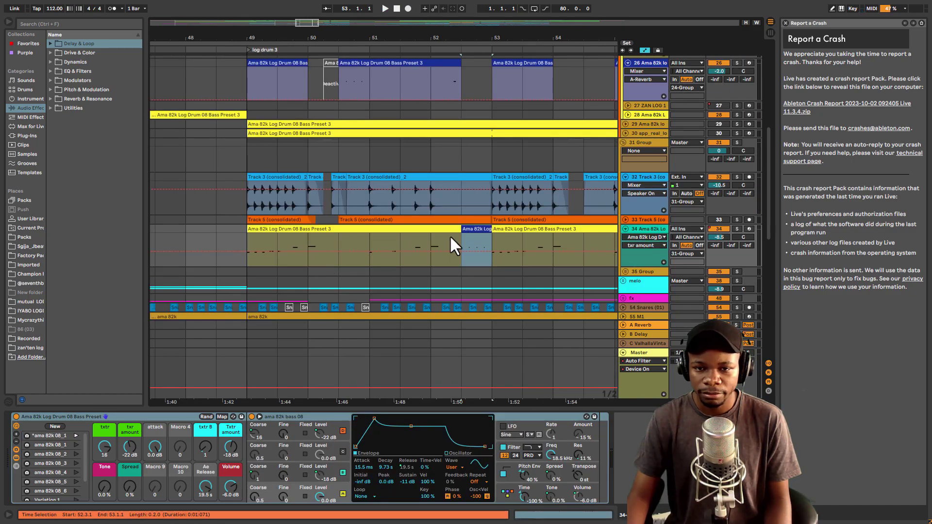
Step: Move the short clip at bar 52.3 from track 34 up to track 26, and play it with track 26 soloed
left_click(471, 229)
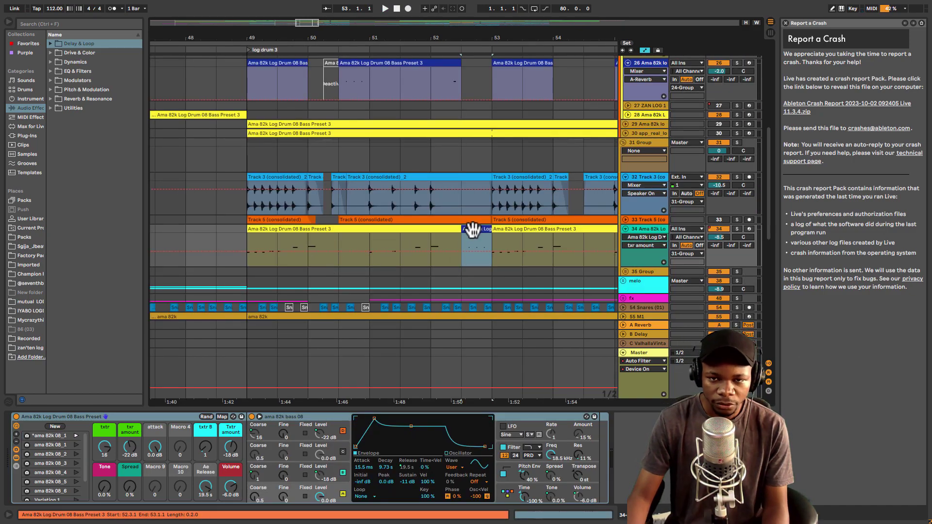
left_click_drag(472, 228, 476, 77)
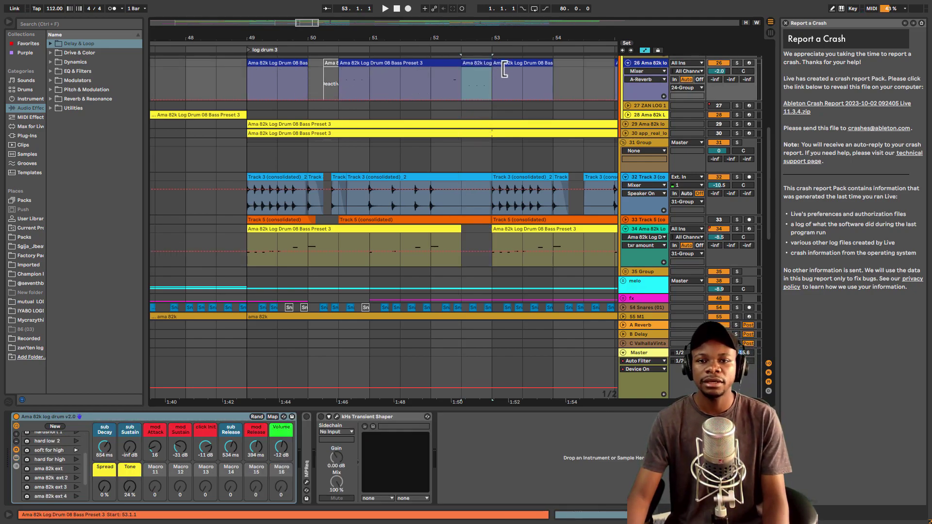
key("space")
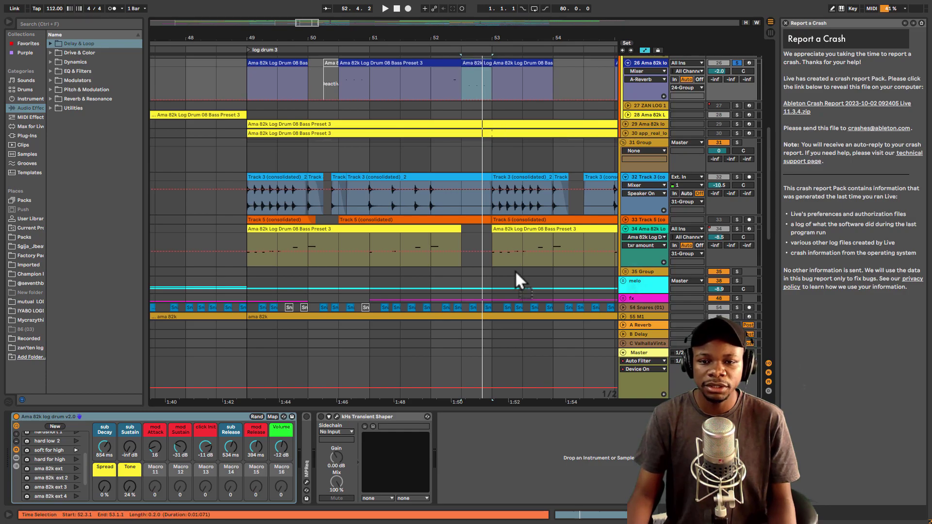
Step: Undo moving the short clip at bar 52.3 to track 26, and play it with track 34 soloed
key("space")
key("ctrl+z")
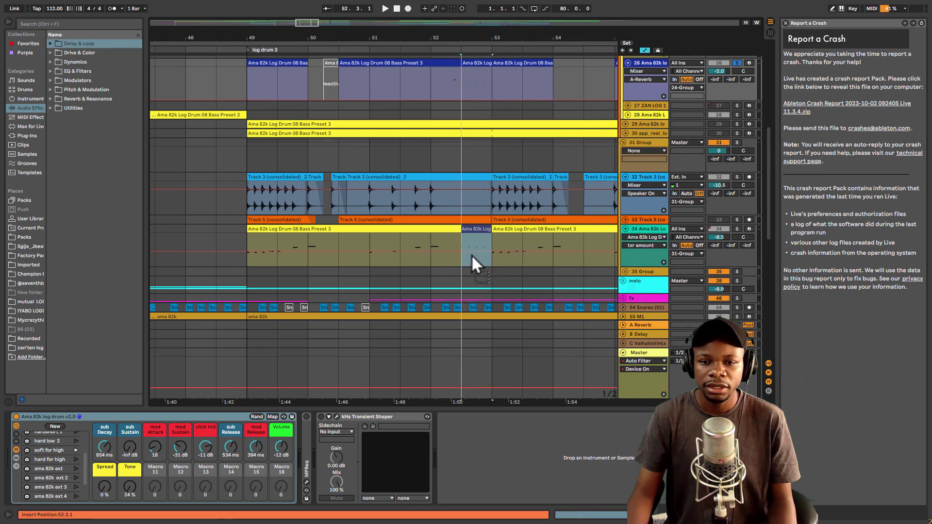
left_click(737, 229)
key("space")
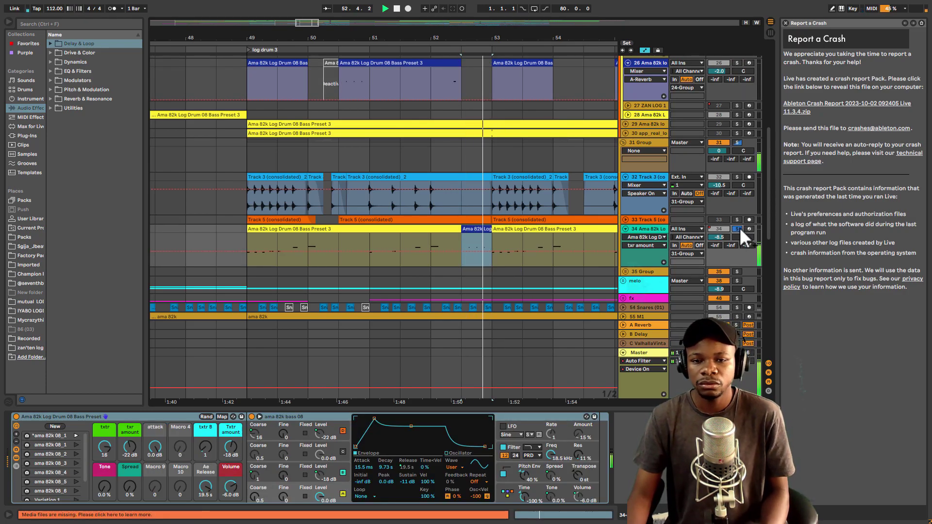
key("space")
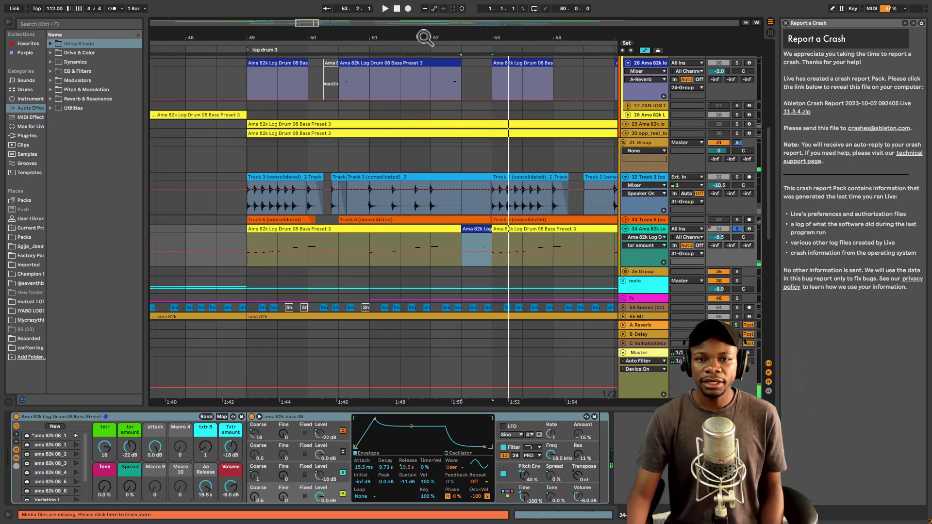
Step: Lengthen the opening notes of track 34's bar 49 clip, extending the C1 note at 2.1.1 to end at 2.3.1
left_click_drag(424, 37, 424, 22)
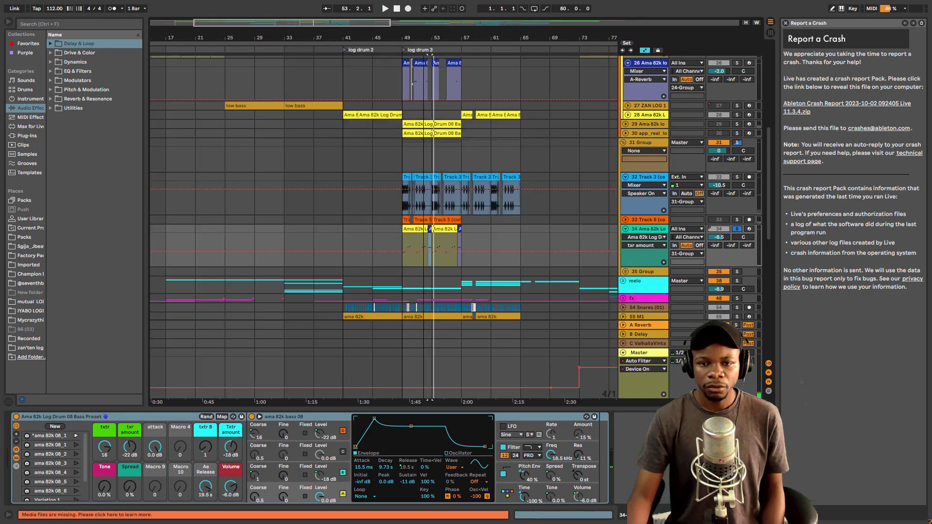
left_click(412, 228)
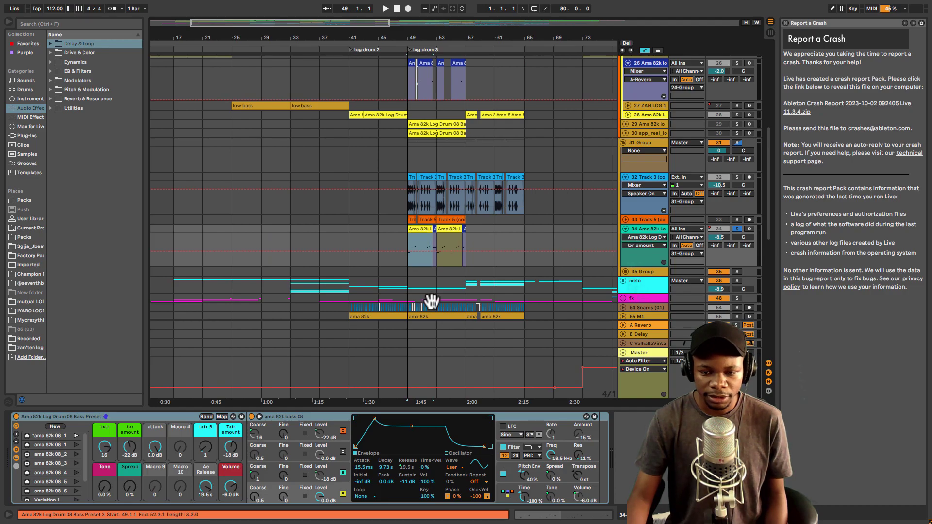
key("shift+Tab")
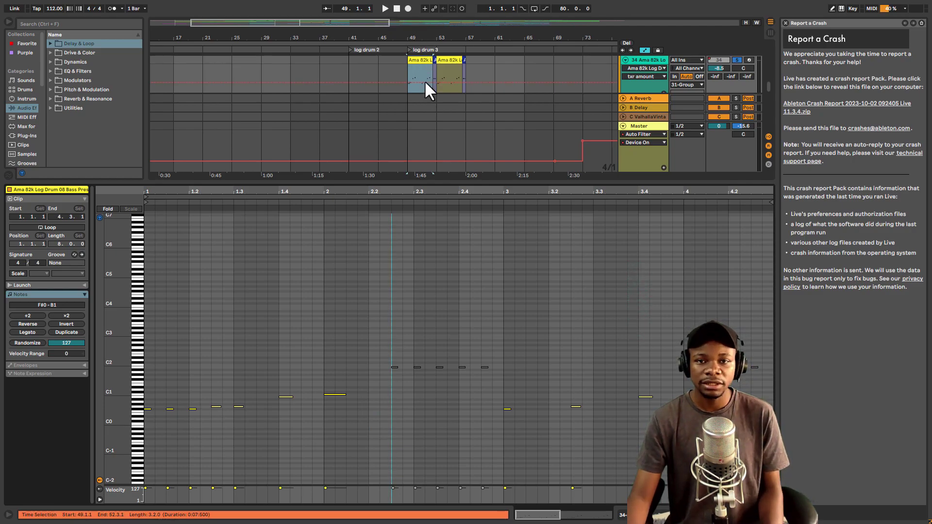
scroll(424, 80, "up", 3)
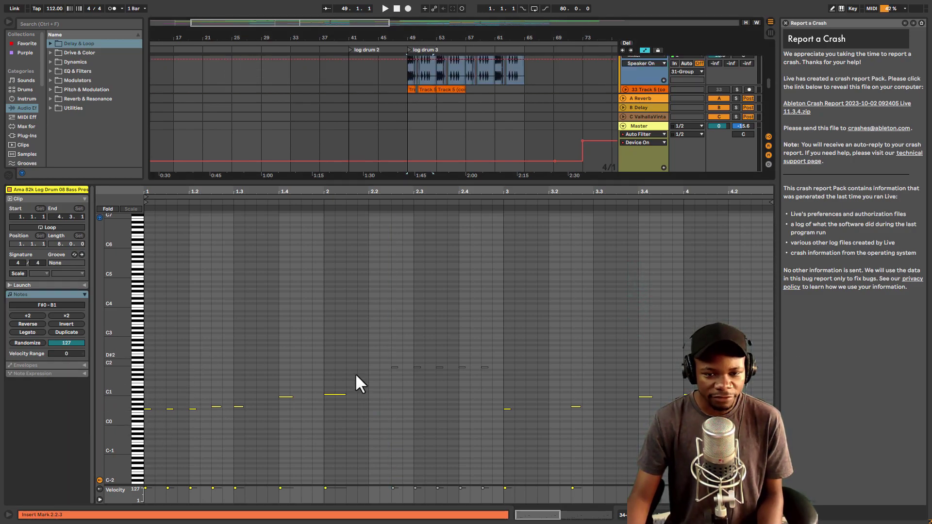
left_click_drag(364, 391, 189, 410)
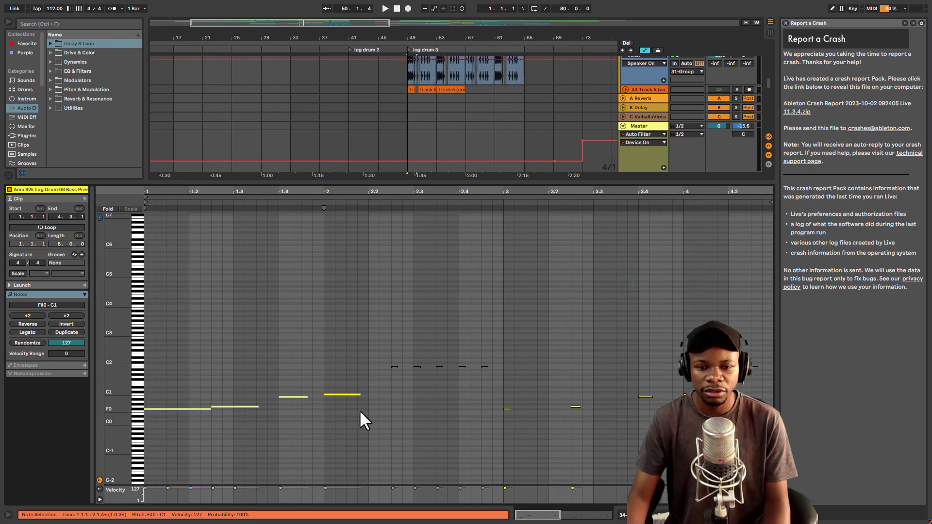
left_click(360, 394)
left_click_drag(360, 394, 412, 395)
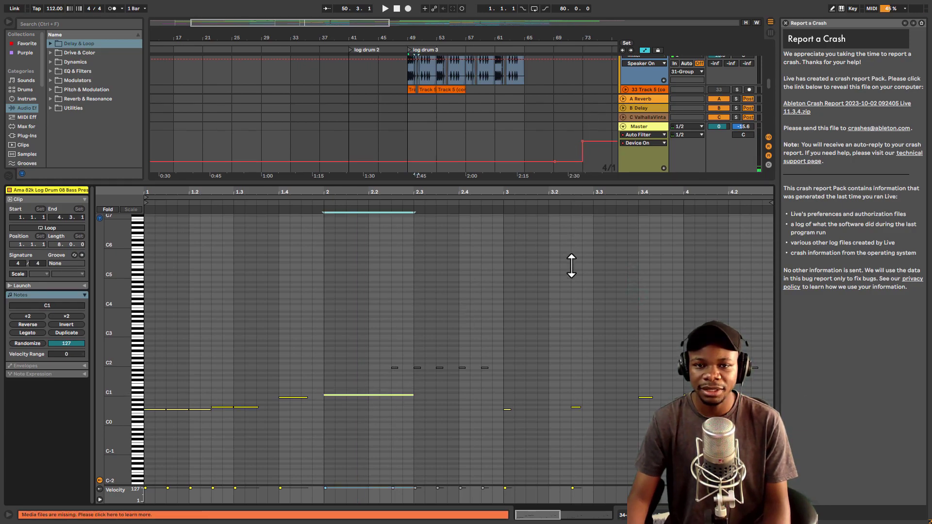
Step: Play track 34's clip from bar 49 with its lengthened notes and the track soloed
left_click_drag(576, 182, 577, 321)
left_click(734, 97)
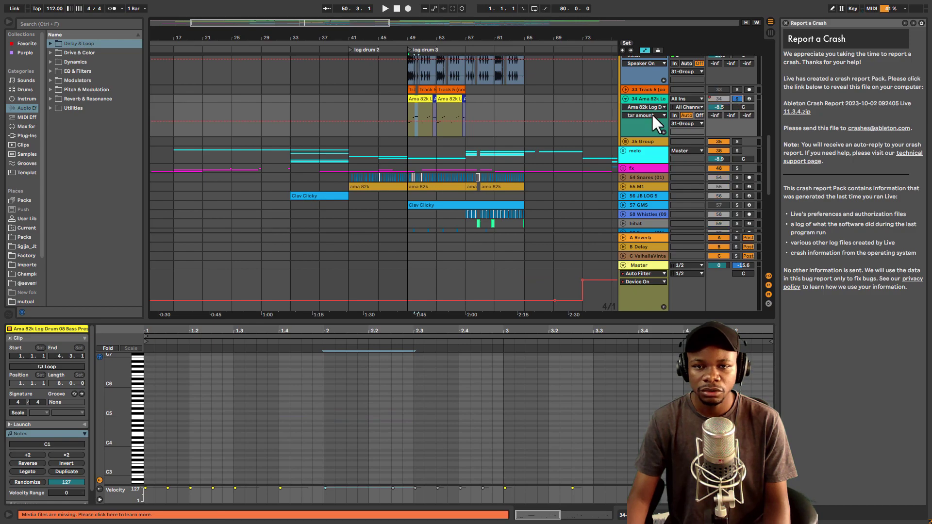
key("space")
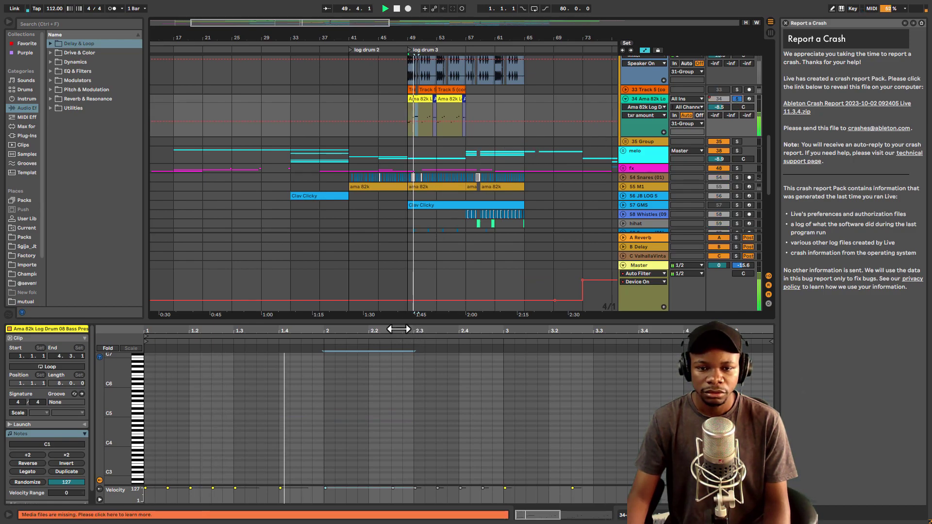
Step: Undo the note length changes in track 34's bar 49 clip
left_click_drag(408, 324, 389, 175)
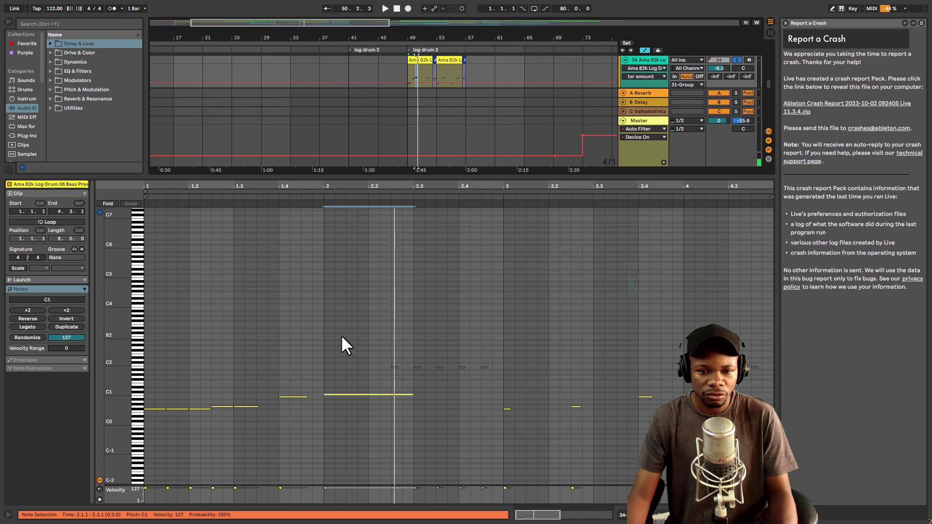
key("ctrl+z")
key("ctrl+z")
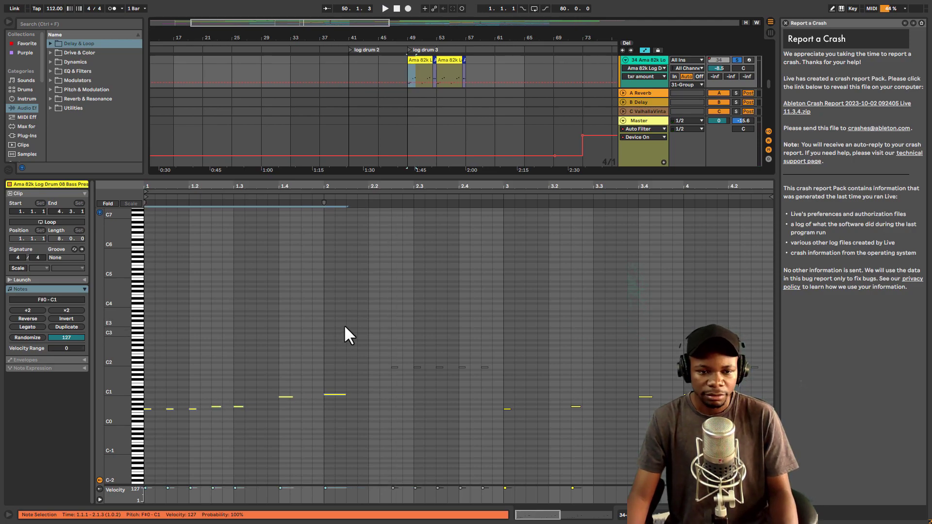
key("ctrl+z")
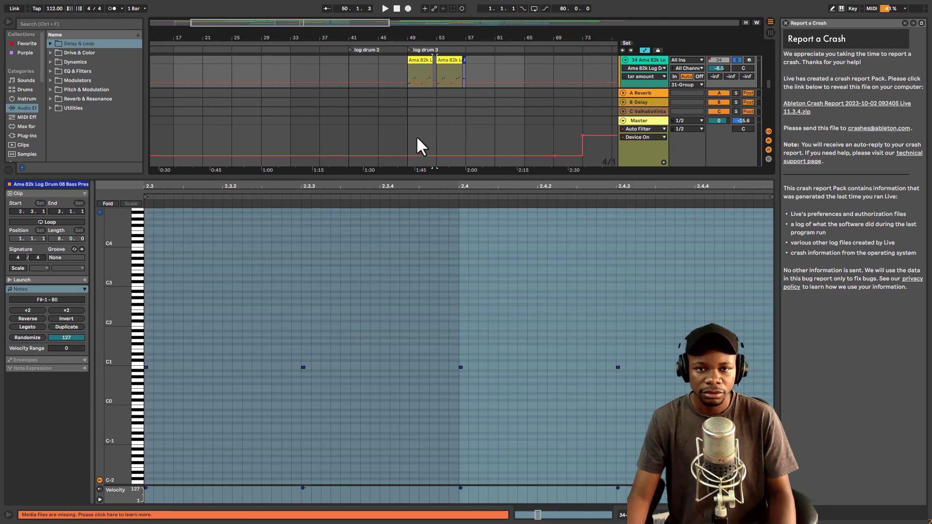
Step: Play track 34's short clip at bar 52.3, and compare it with the clip at bar 49
key("space")
left_click(416, 60)
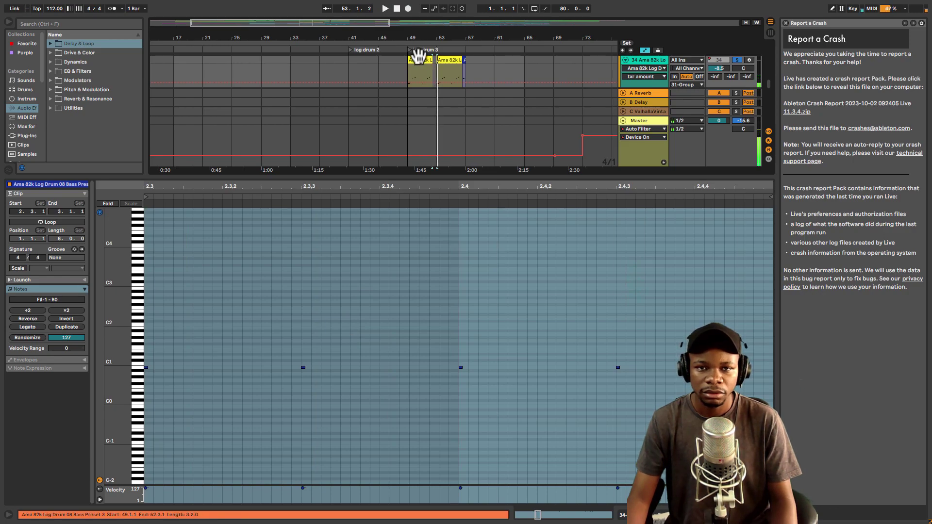
key("ctrl+z")
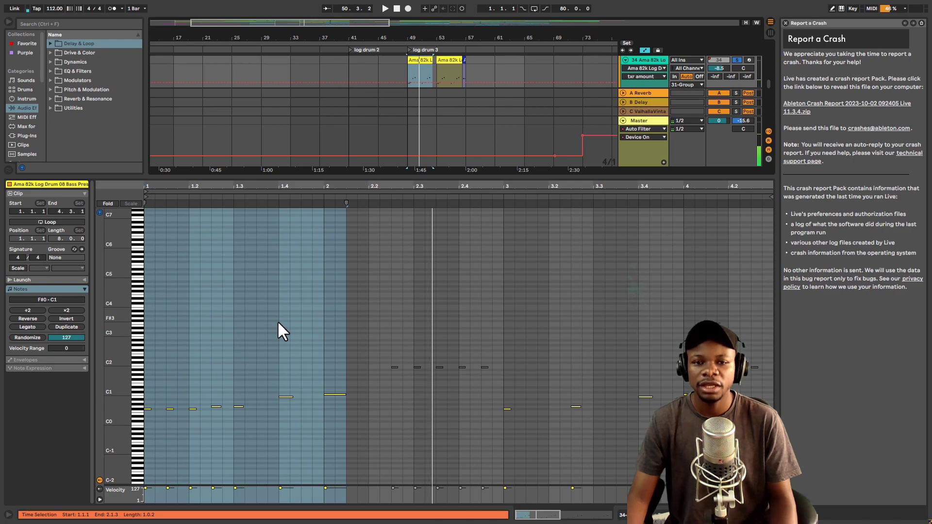
Step: Examine the note velocities of track 34's bar 49 clip in an enlarged velocity lane
left_click(403, 432)
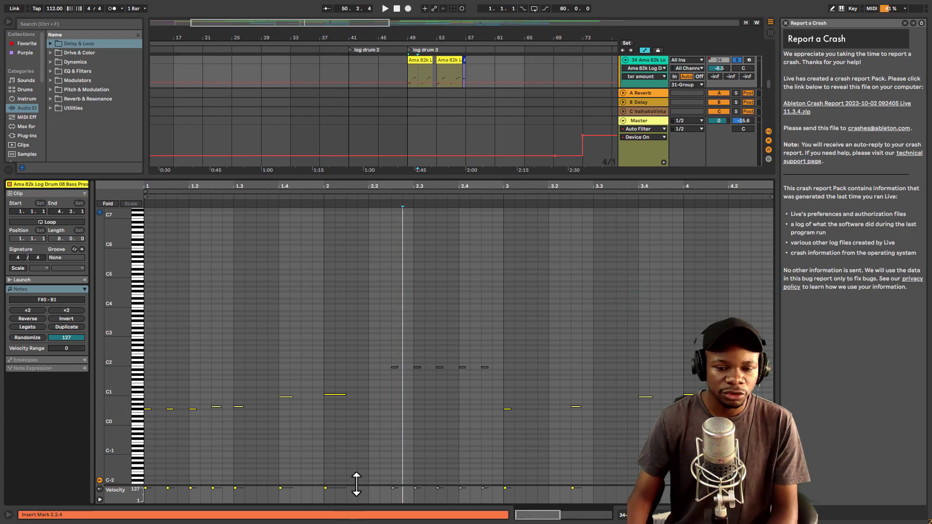
left_click_drag(358, 486, 345, 357)
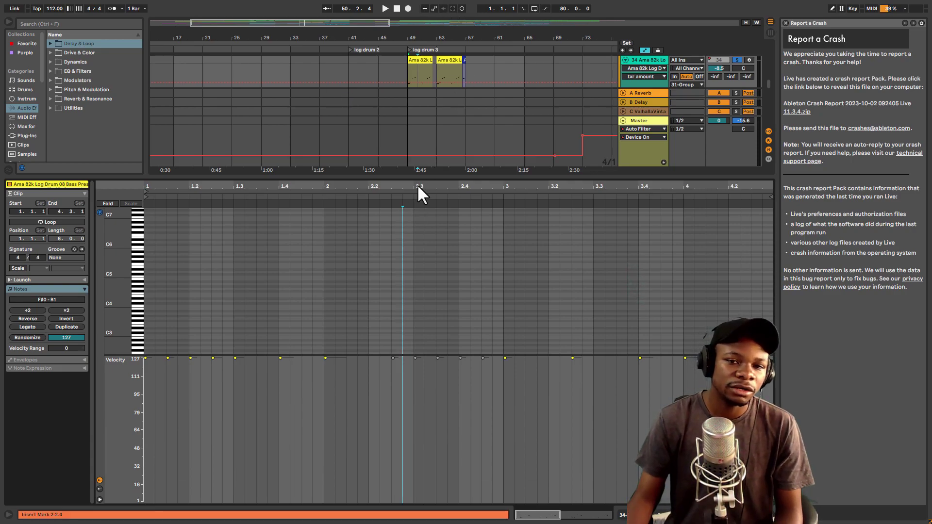
left_click_drag(424, 177, 409, 340)
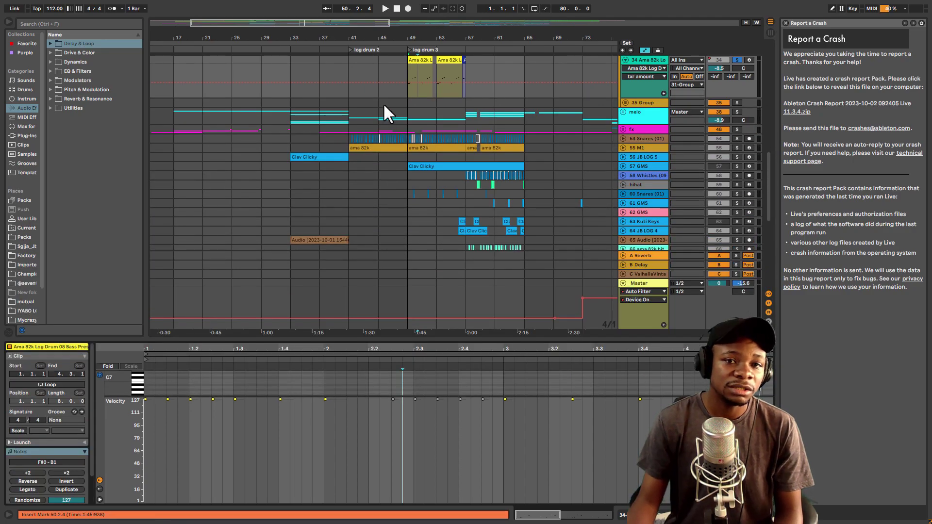
Step: Clear the solo on track 34 and play the full arrangement from an earlier section
left_click_drag(429, 38, 422, 78)
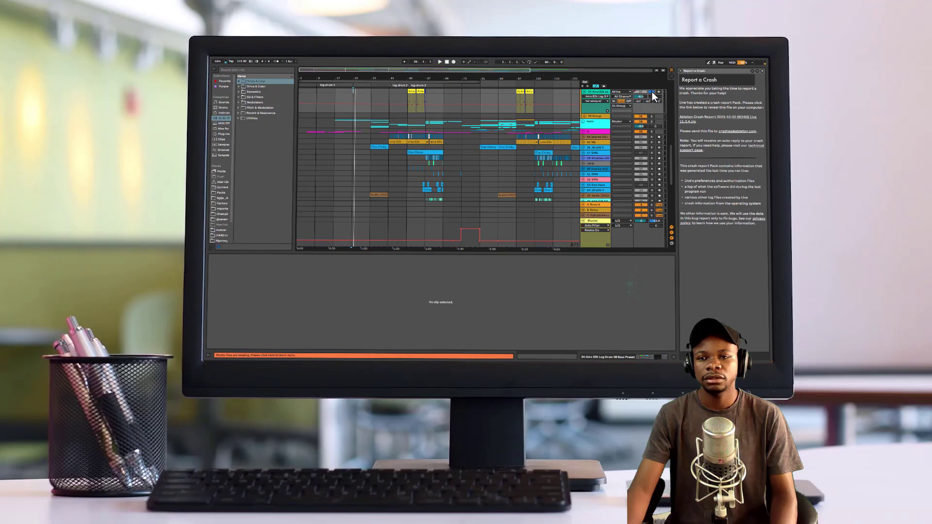
key("space")
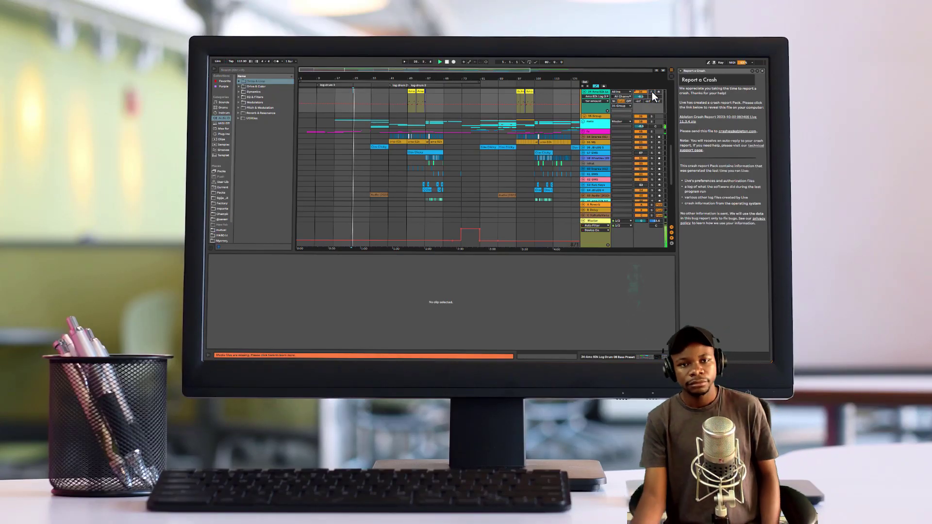